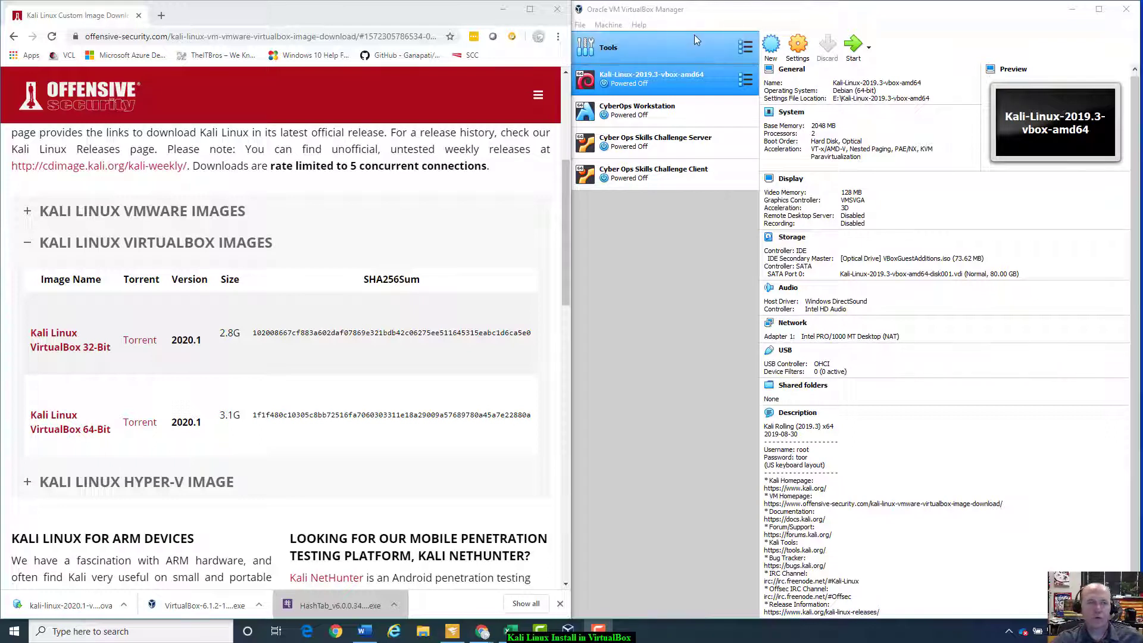
Step: Open a new tab and go to the VirtualBox Downloads page from the 'vir' suggestion
click(163, 18)
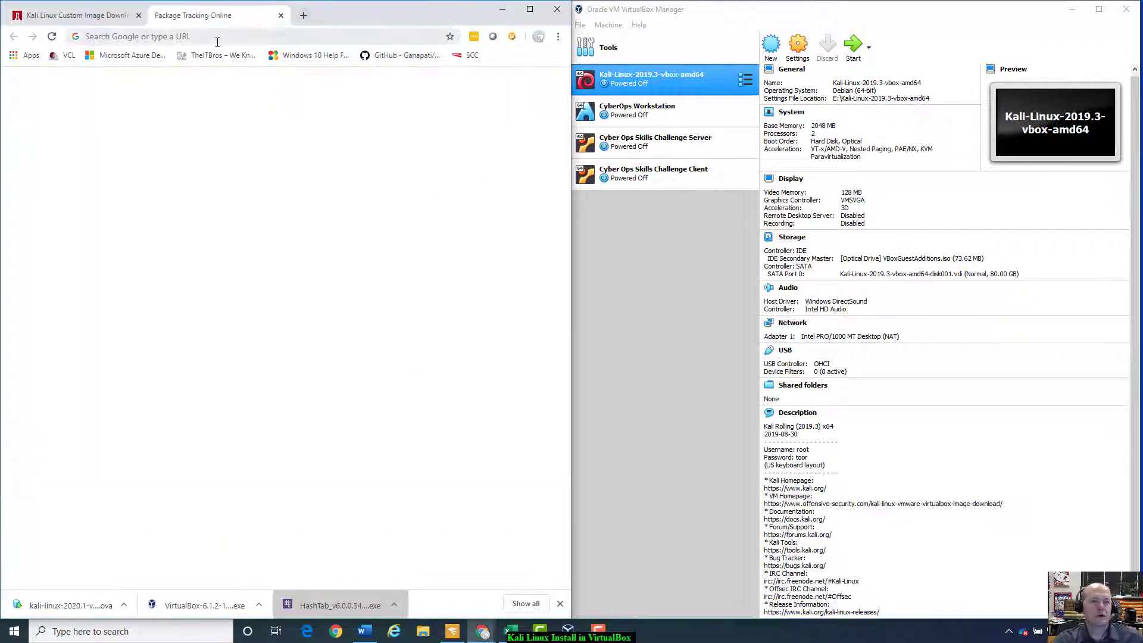
text(virtualbox)
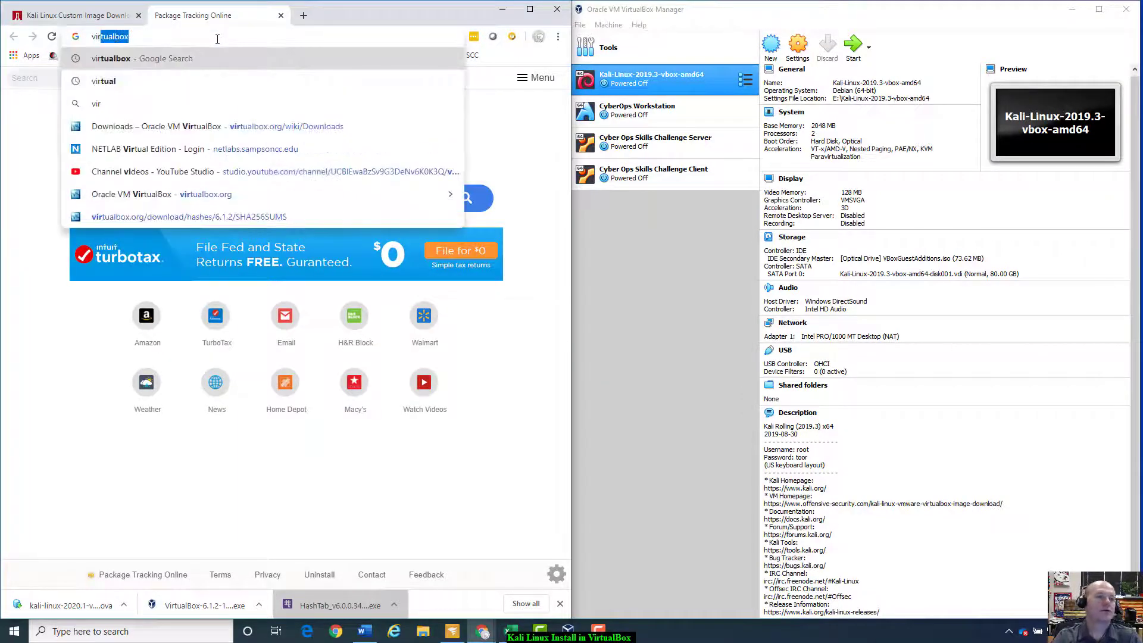
key(Down)
key(Down)
key(Down)
key(Down)
key(Return)
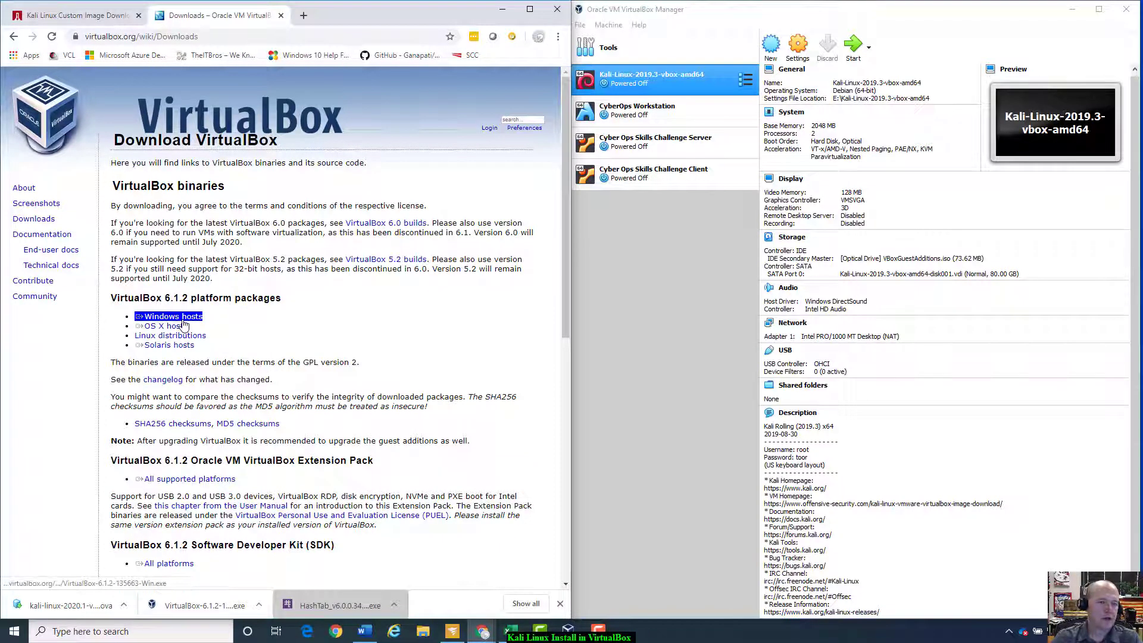
Step: Highlight the VirtualBox heading and the Windows and OS X host package entries on the 6.1.2 page
double_click(123, 301)
click(156, 308)
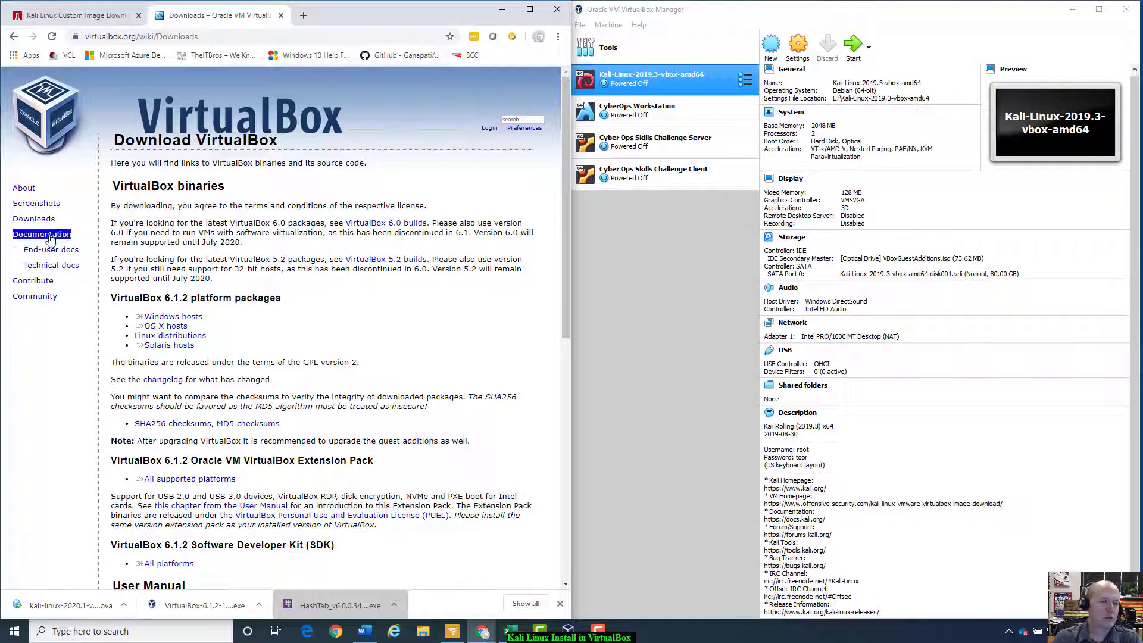
drag(136, 316, 176, 323)
triple_click(175, 327)
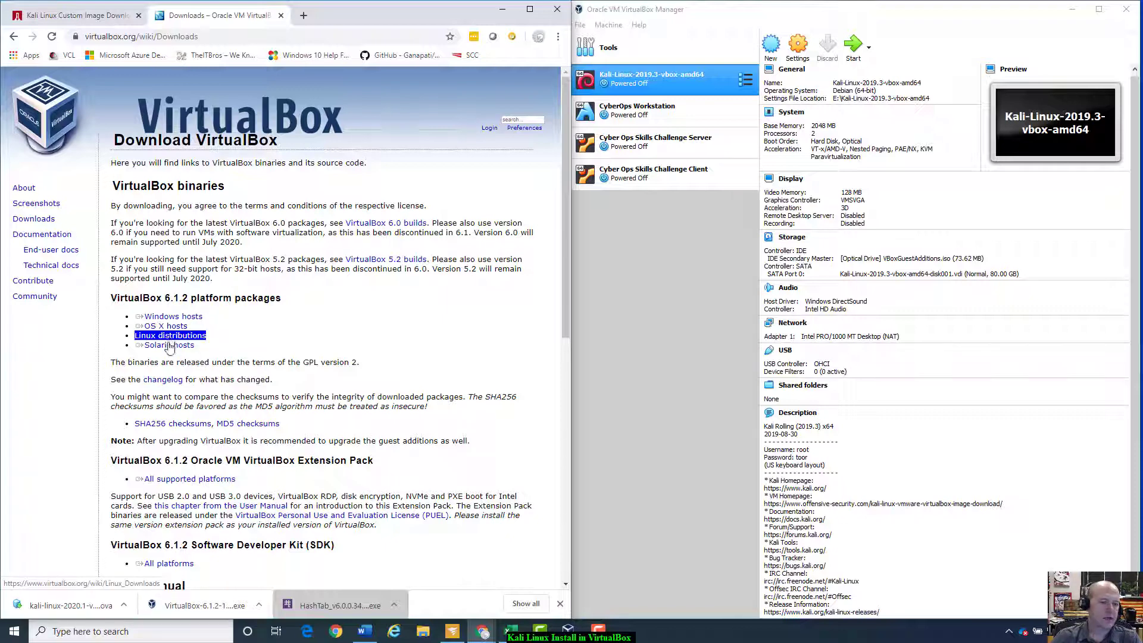
click(35, 222)
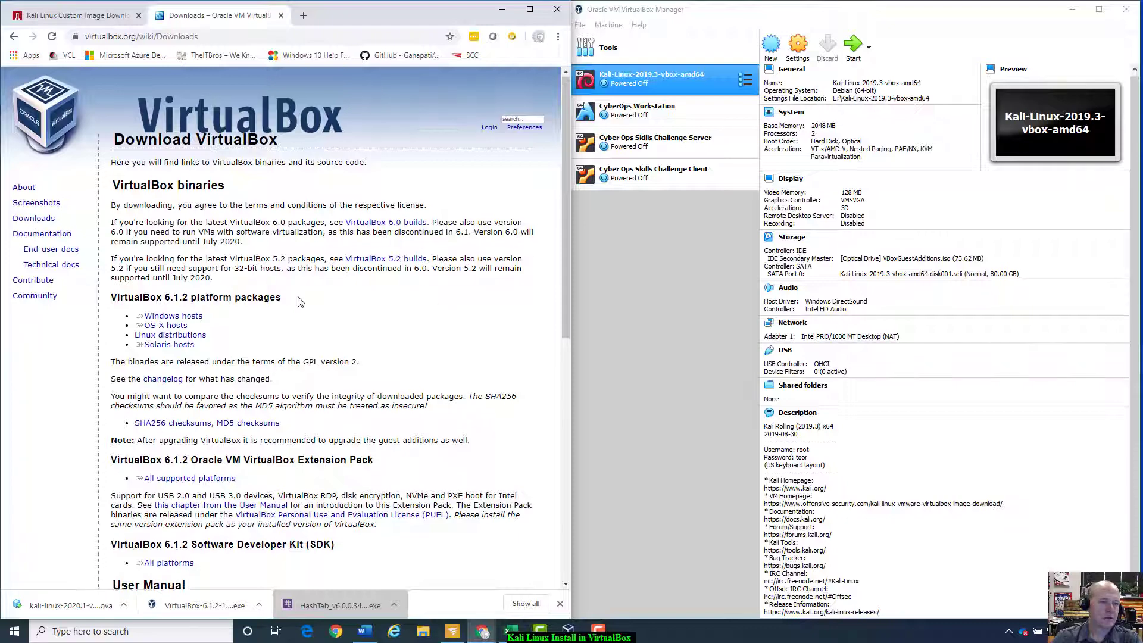
scroll(299, 302, down, 8)
scroll(299, 296, up, 5)
scroll(299, 296, up, 3)
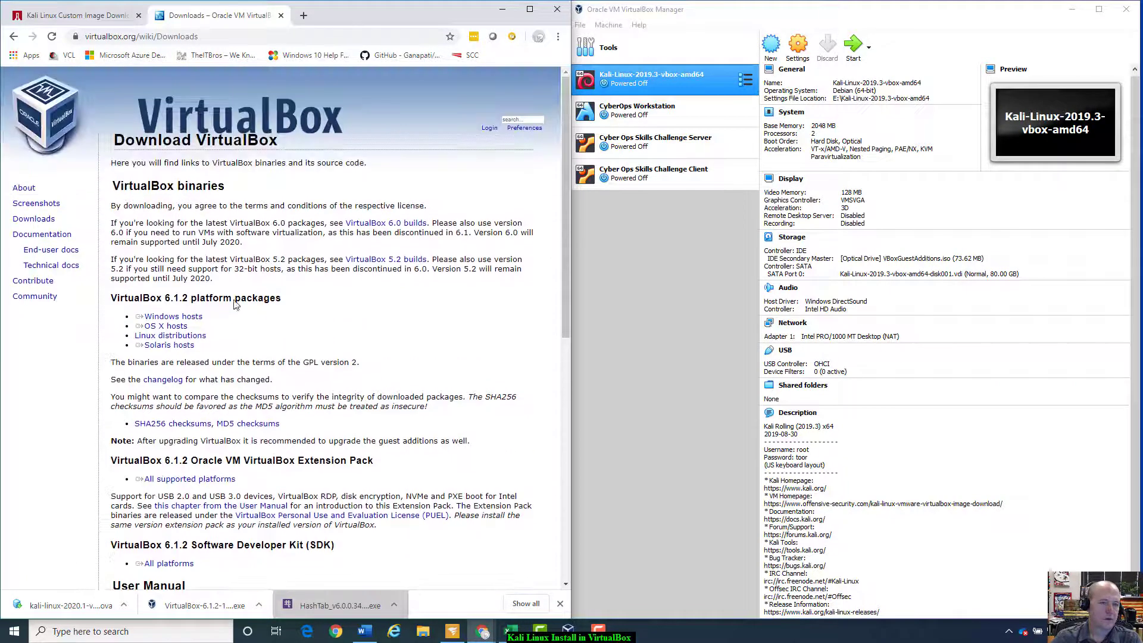
click(175, 320)
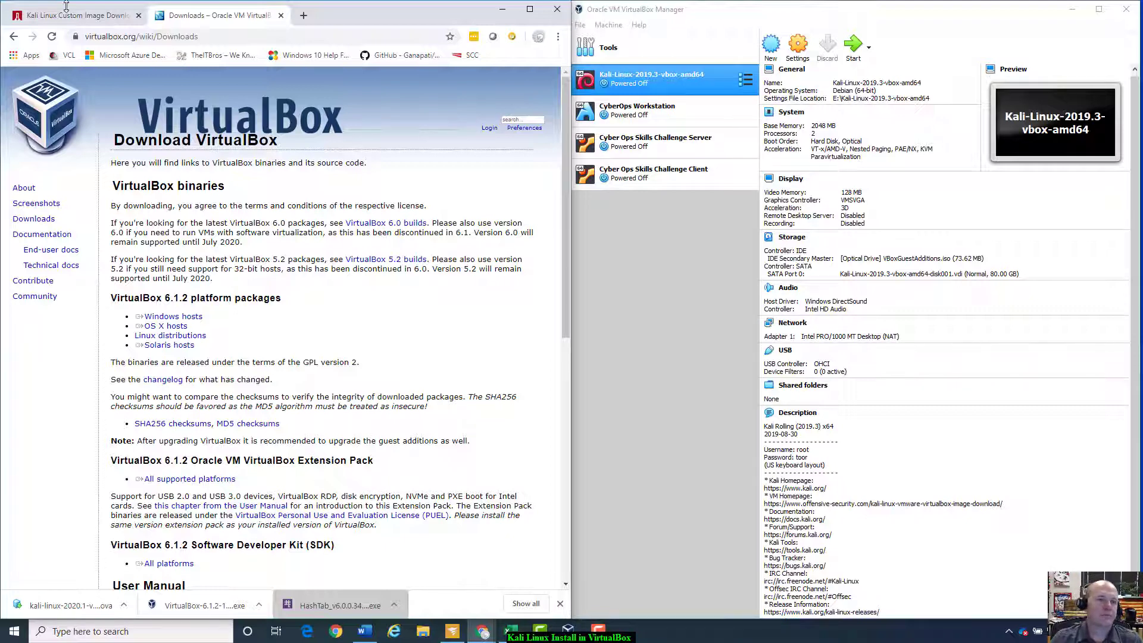
Step: Close the VirtualBox tab and load the kali.org home page, scrolling through it
click(280, 16)
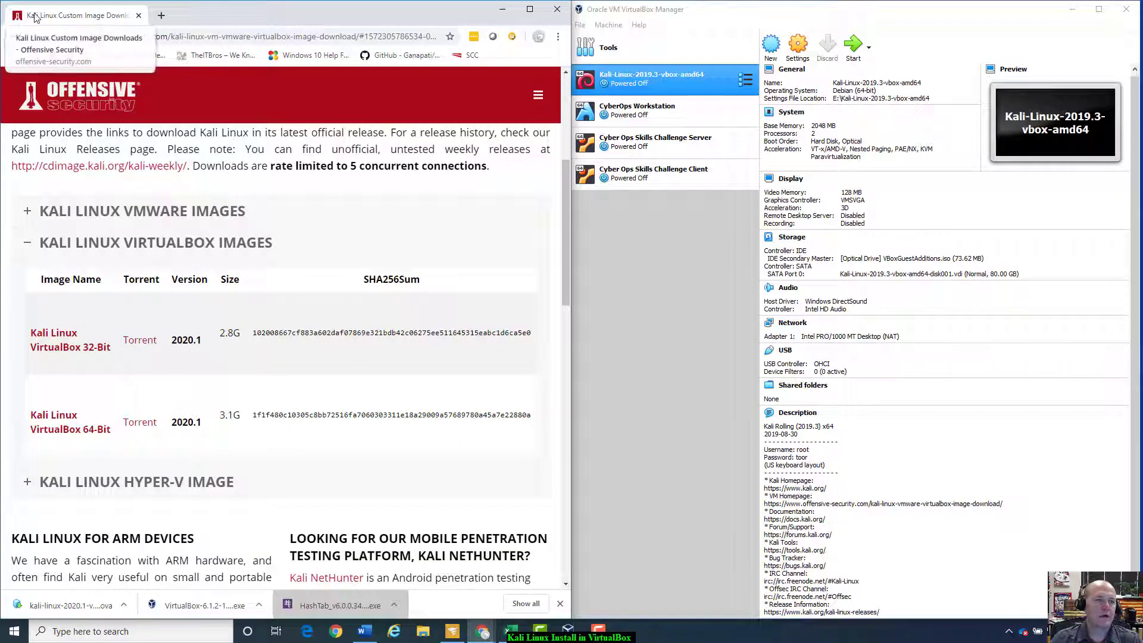
click(183, 36)
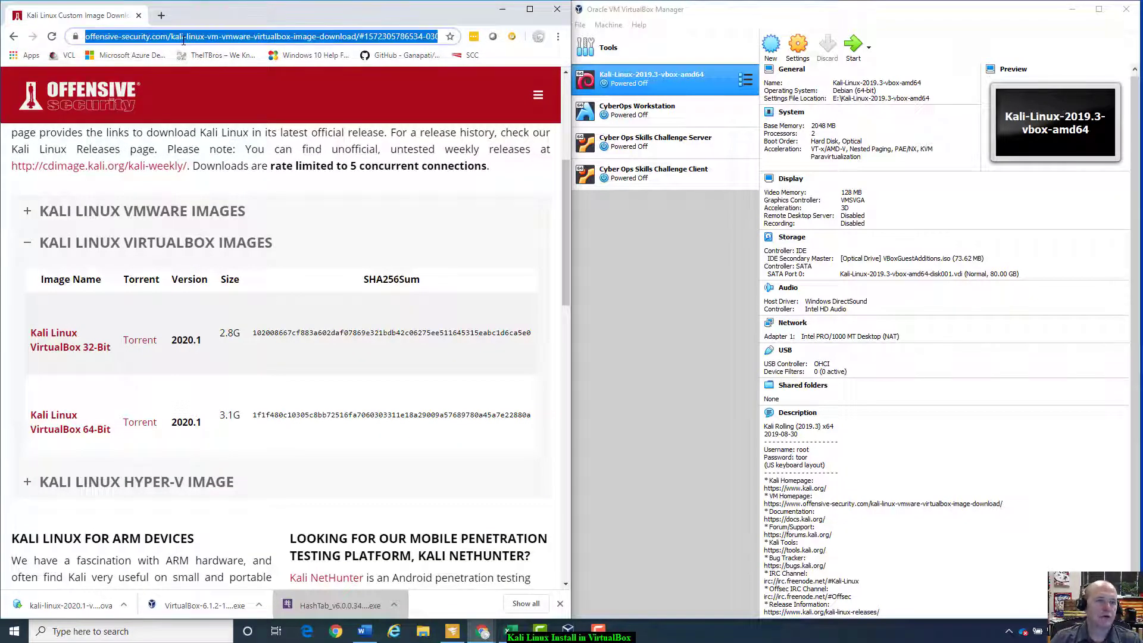
text(kal)
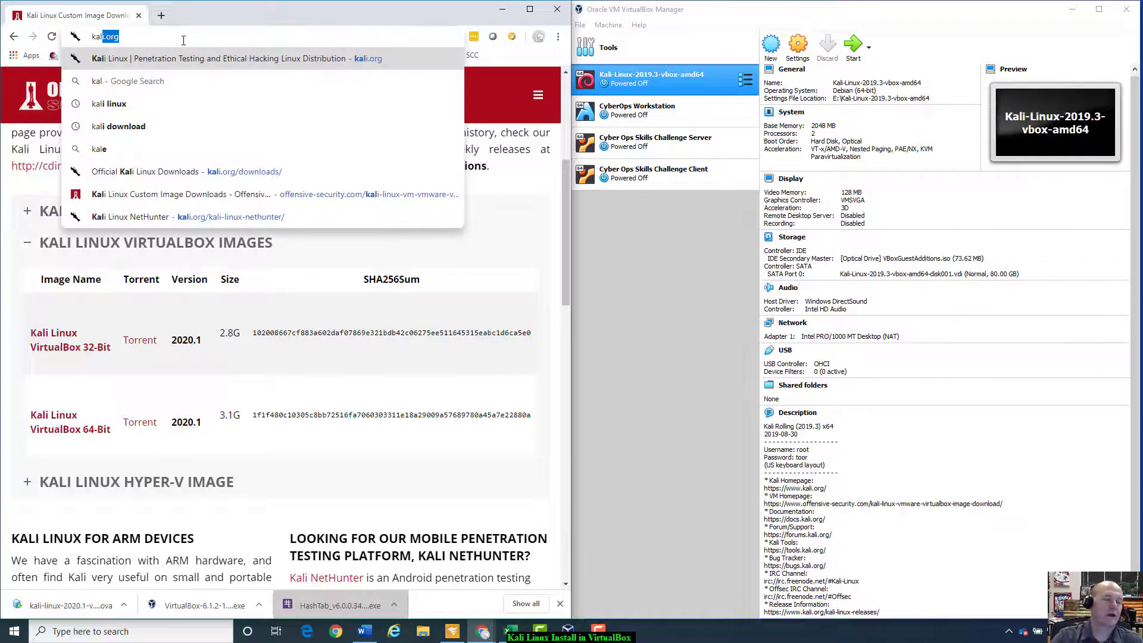
text(i.org)
key(Return)
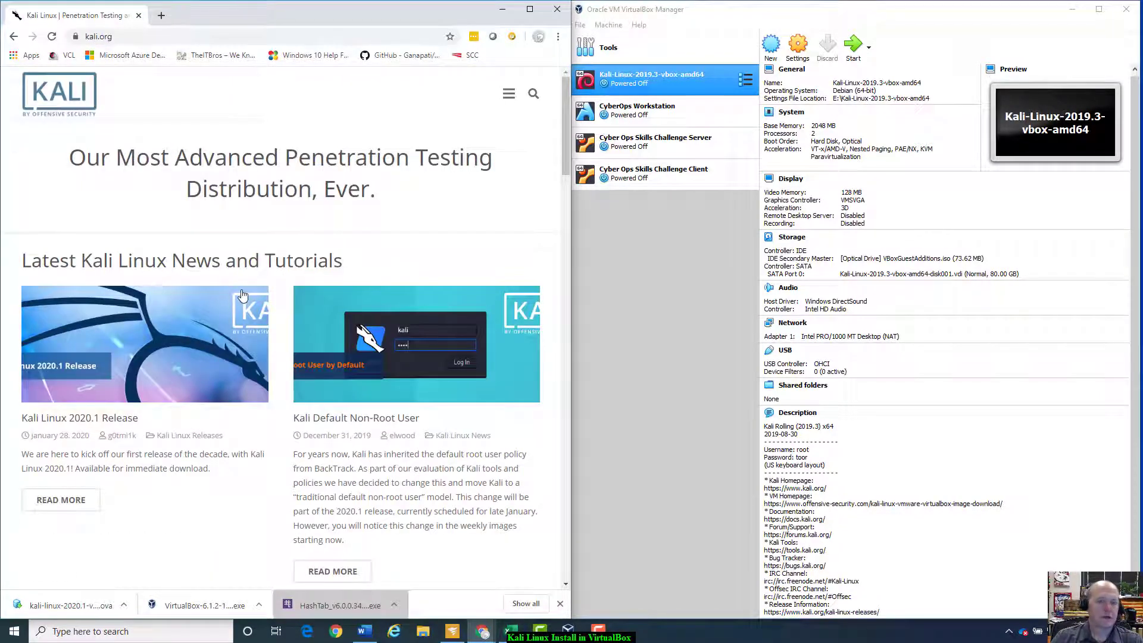
scroll(286, 262, down, 5)
scroll(382, 214, up, 5)
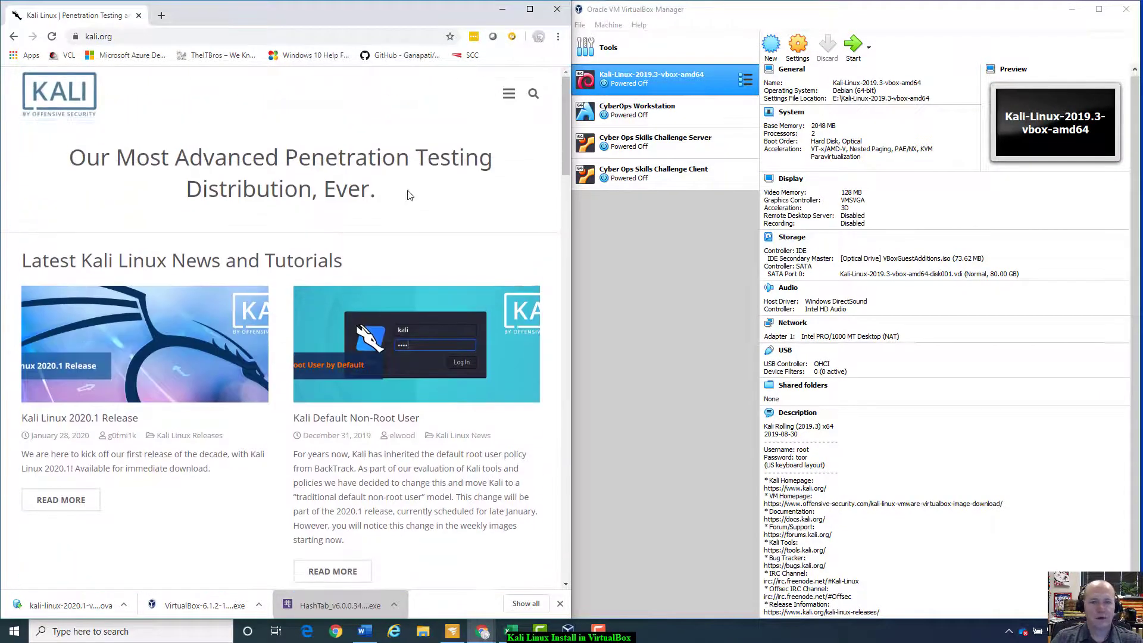
scroll(410, 191, down, 10)
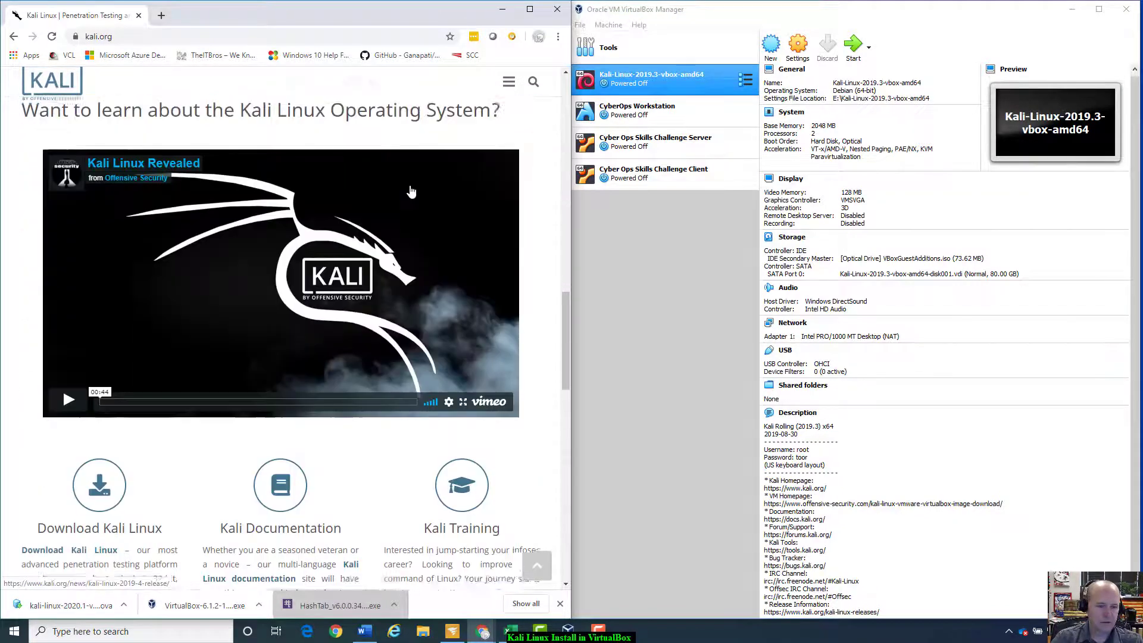
scroll(410, 190, down, 1)
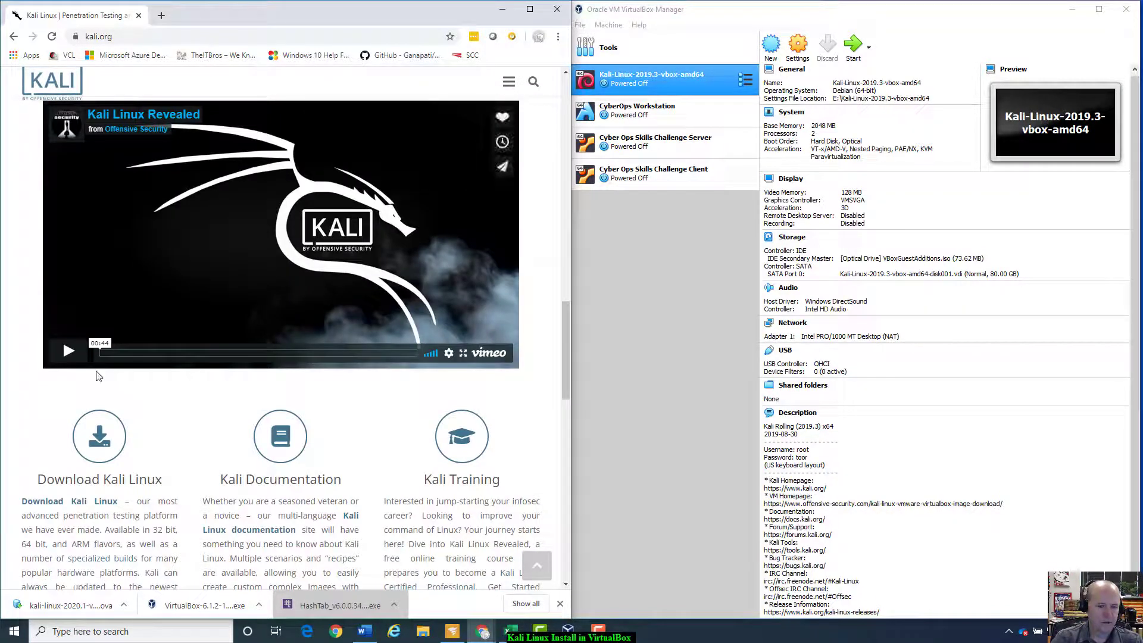
scroll(110, 436, up, 8)
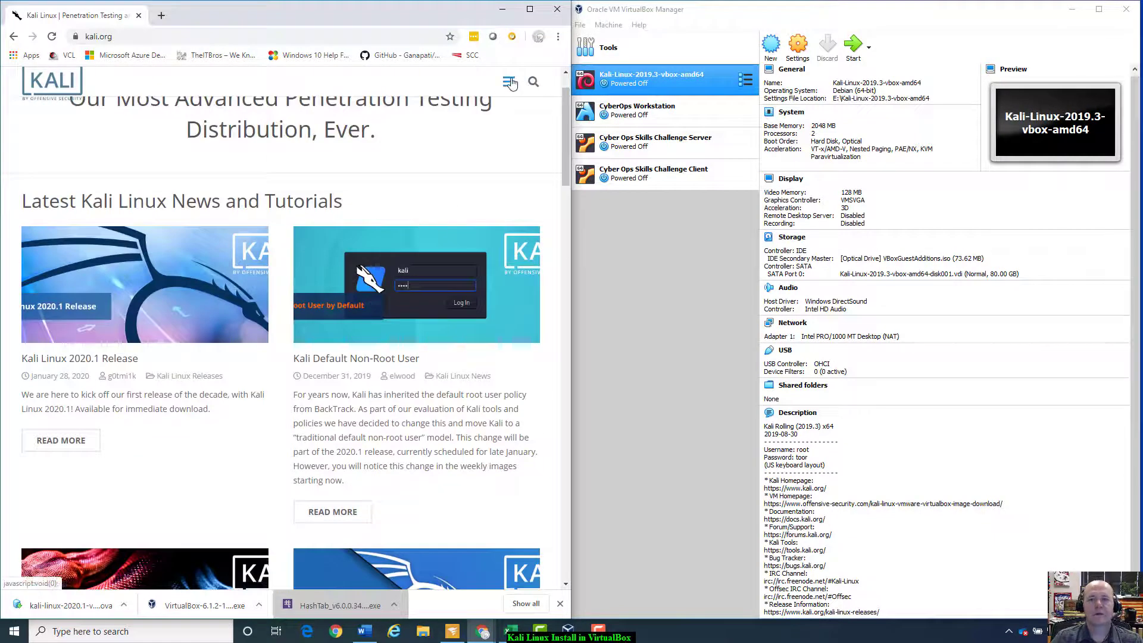
Step: Go to Download Kali Linux through the site's Downloads menu
click(509, 81)
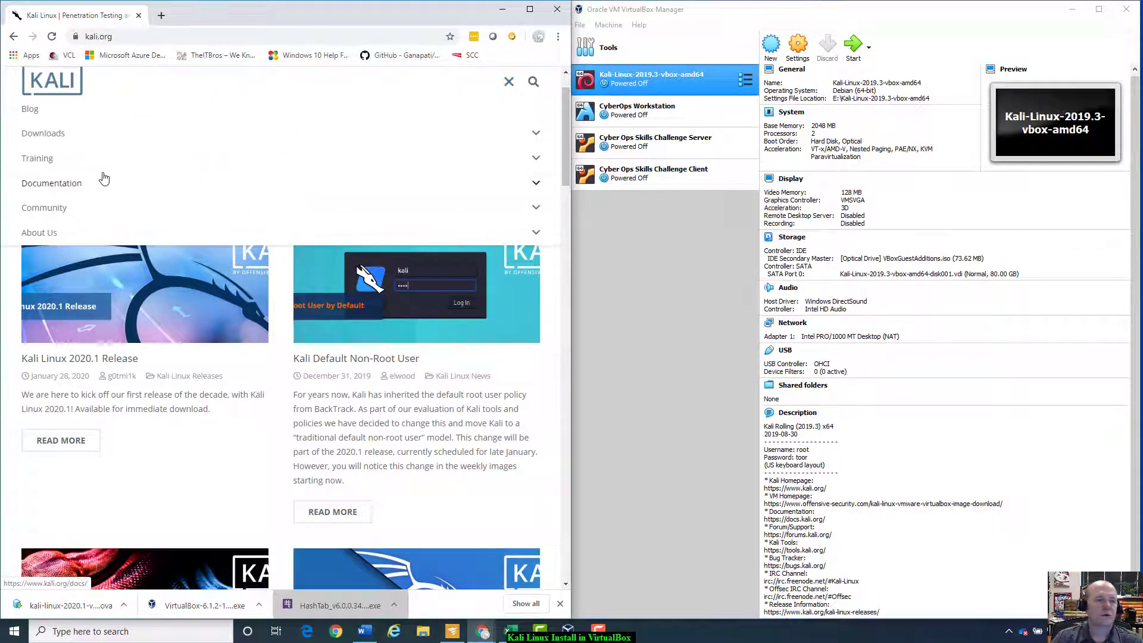
click(51, 135)
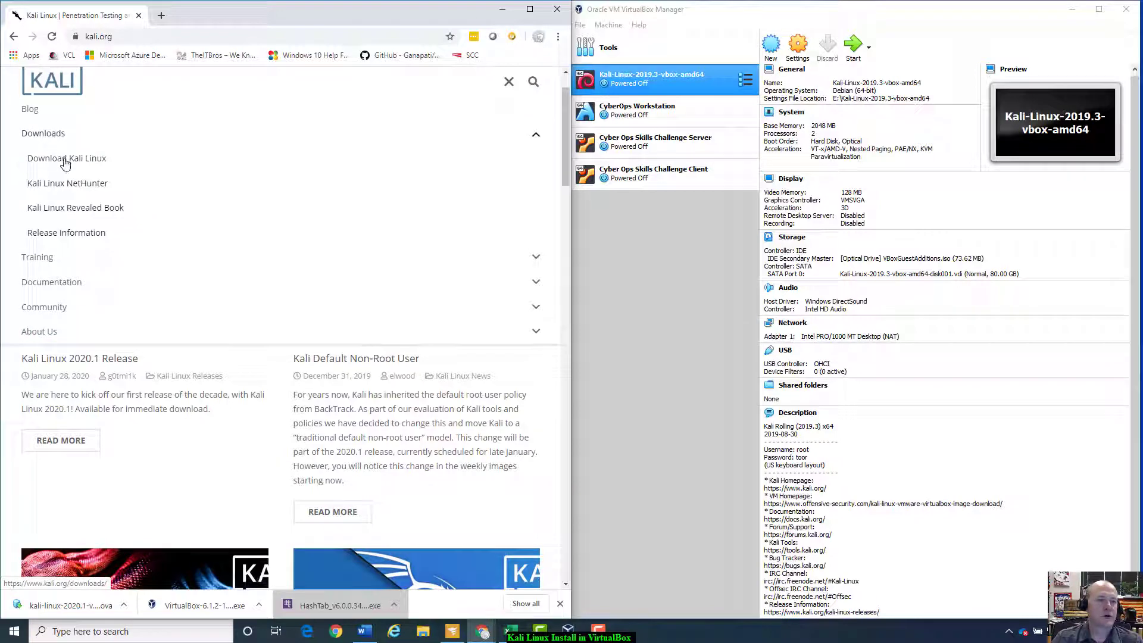
click(65, 159)
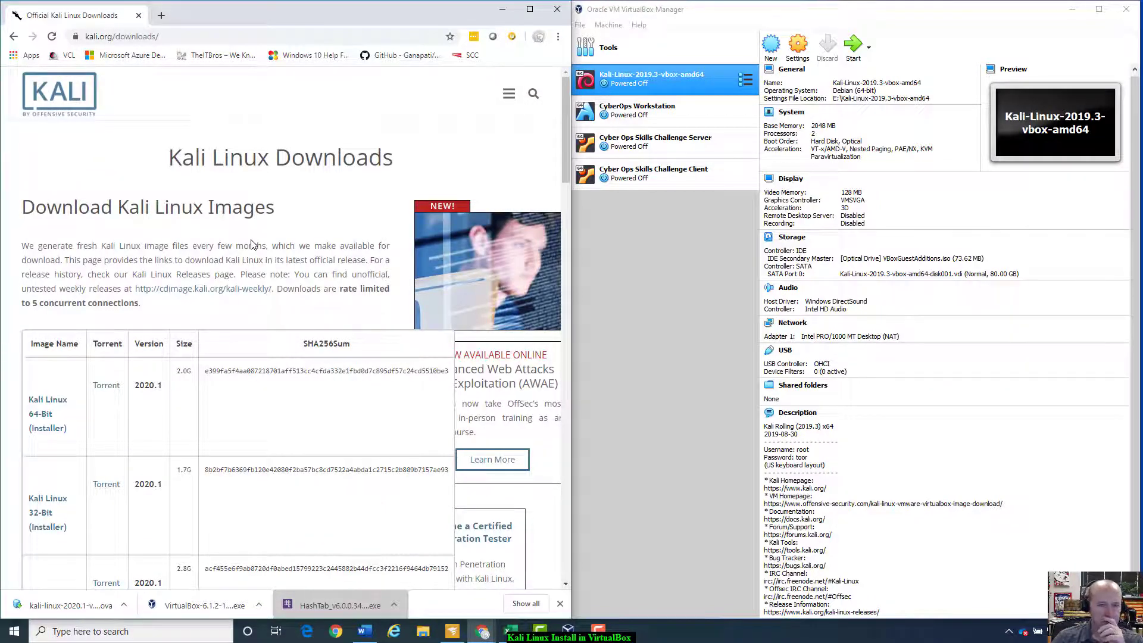
Step: Scroll past the installer and live images to the VMware and VirtualBox image rows
scroll(238, 333, down, 5)
scroll(213, 364, up, 3)
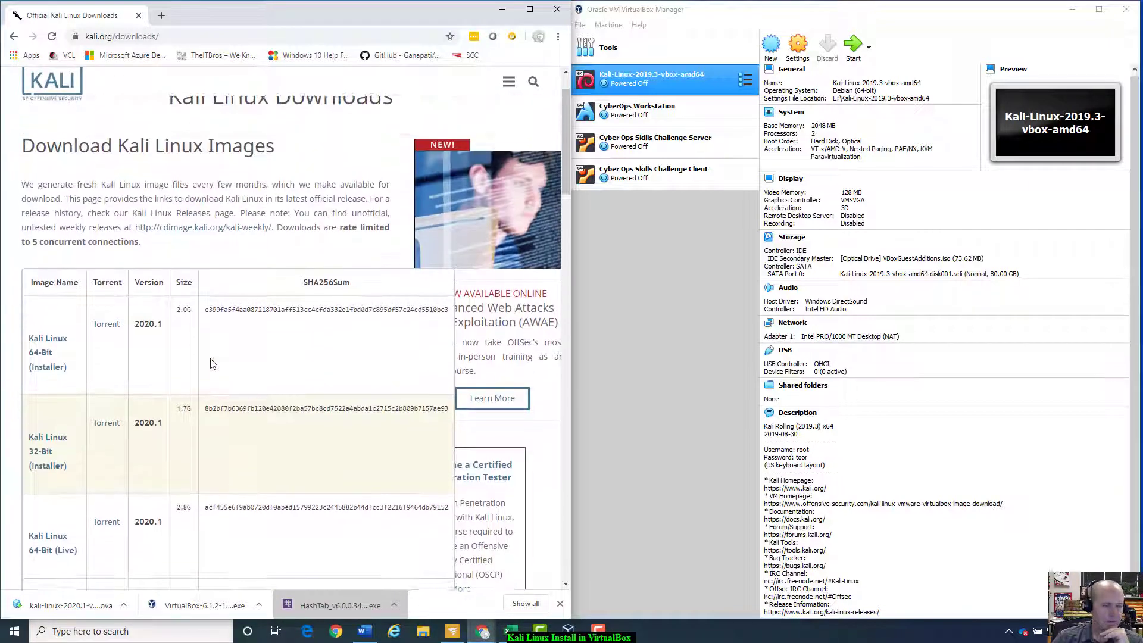
scroll(57, 349, down, 3)
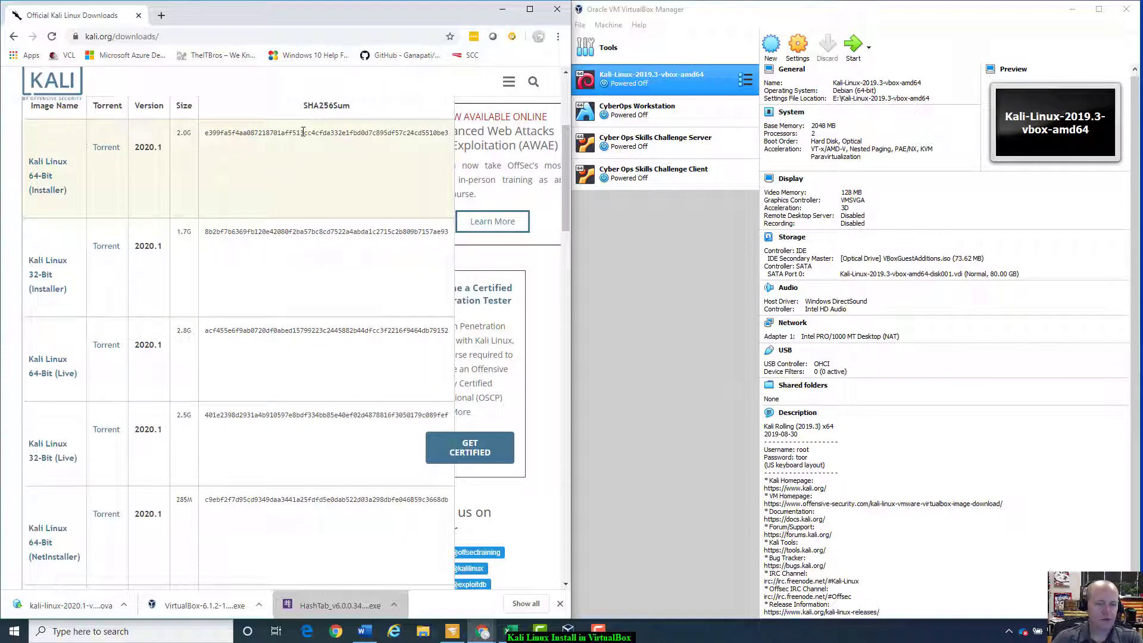
scroll(292, 185, down, 7)
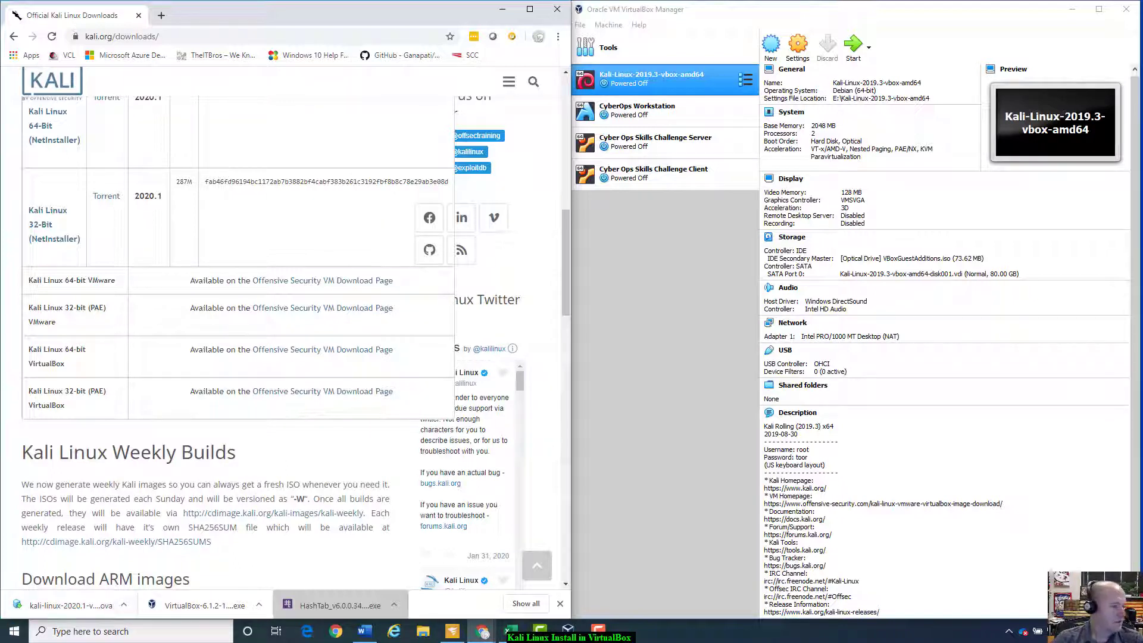
click(123, 605)
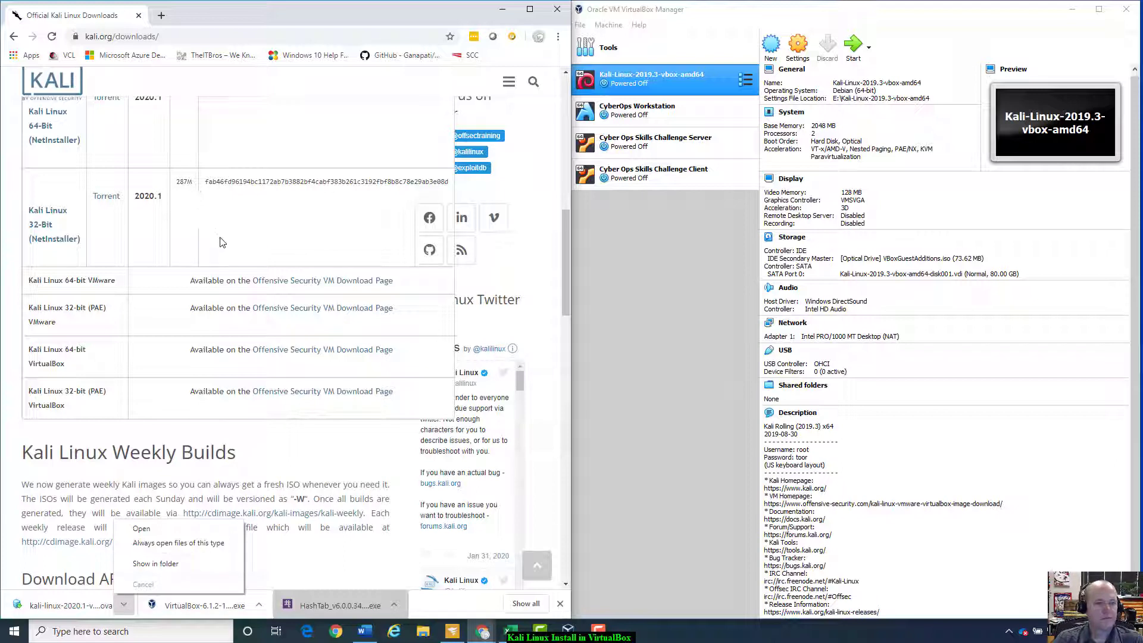
click(178, 530)
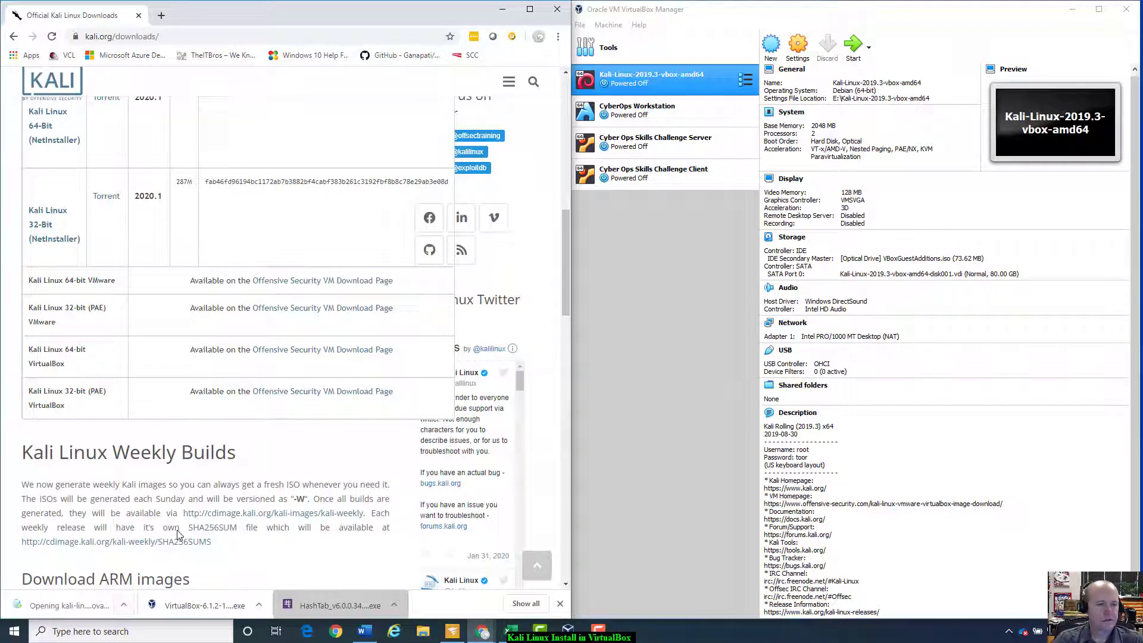
click(131, 602)
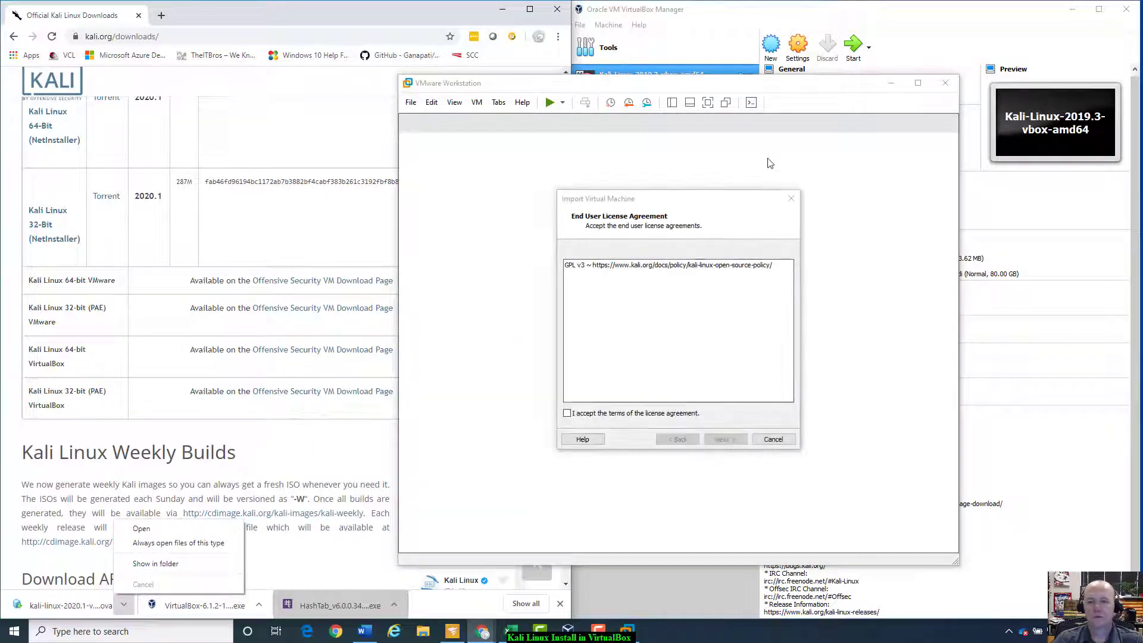
click(771, 439)
click(773, 438)
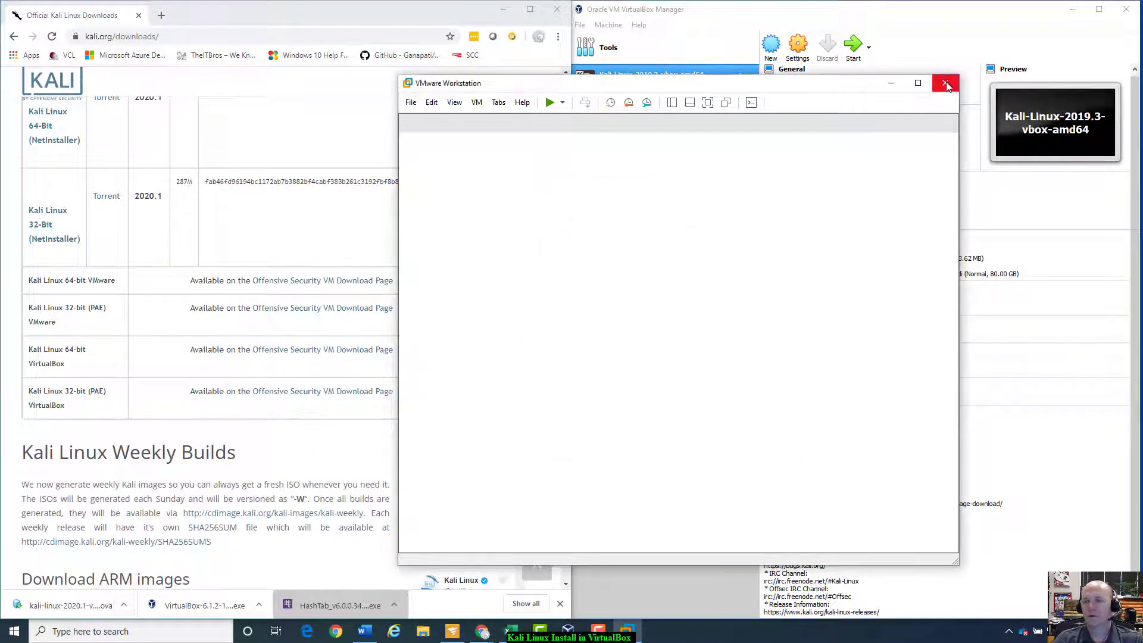
click(946, 85)
click(124, 605)
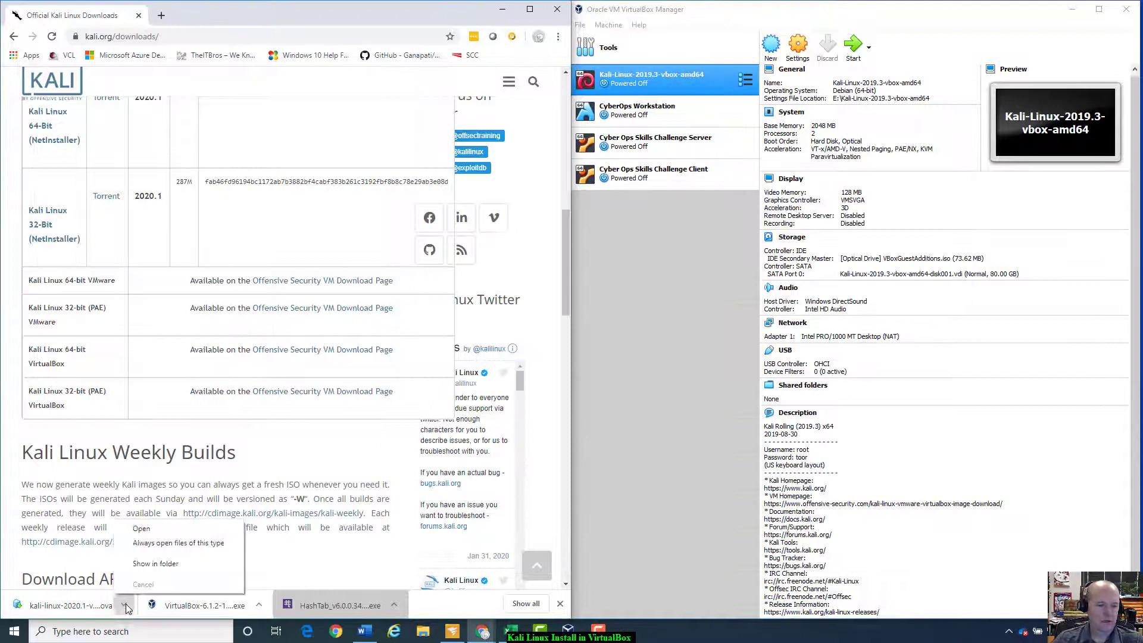
click(157, 566)
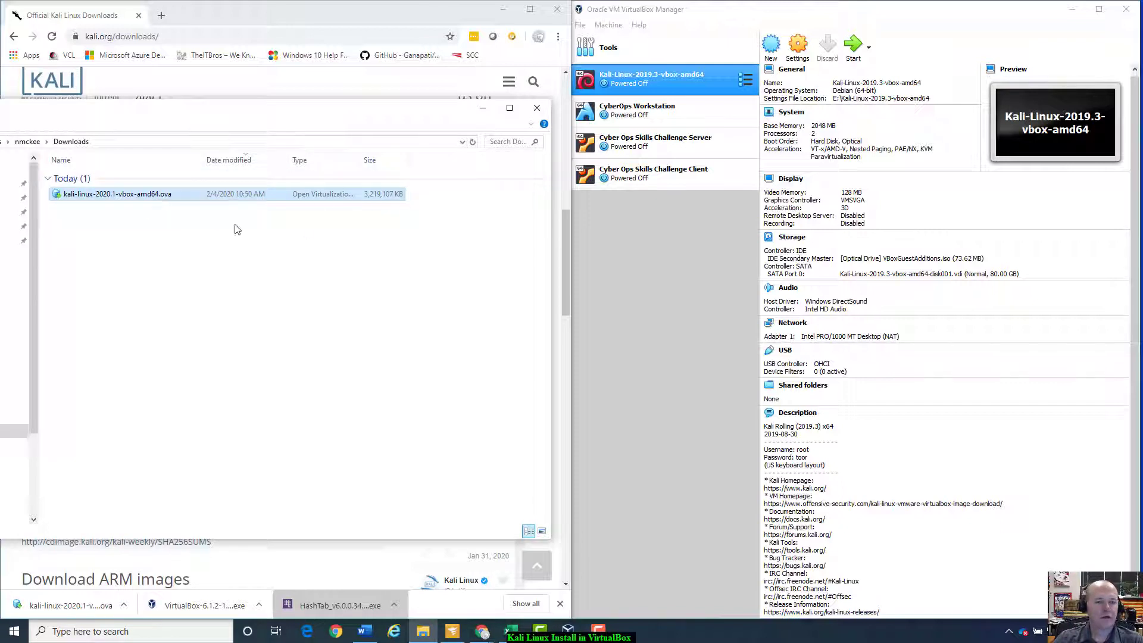
click(537, 109)
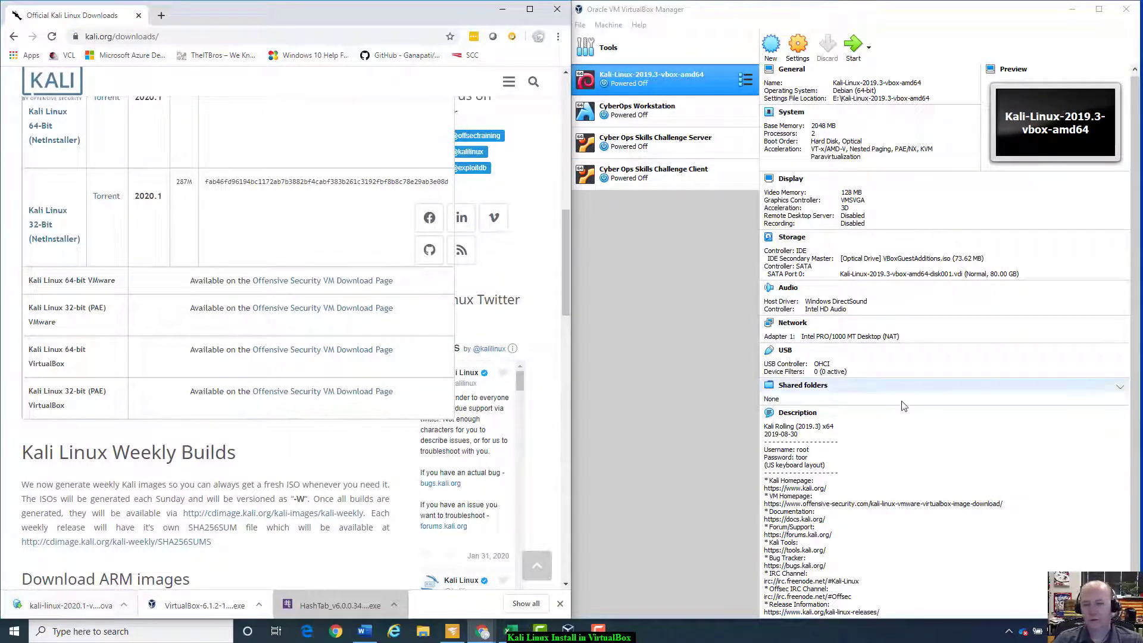
scroll(213, 365, up, 2)
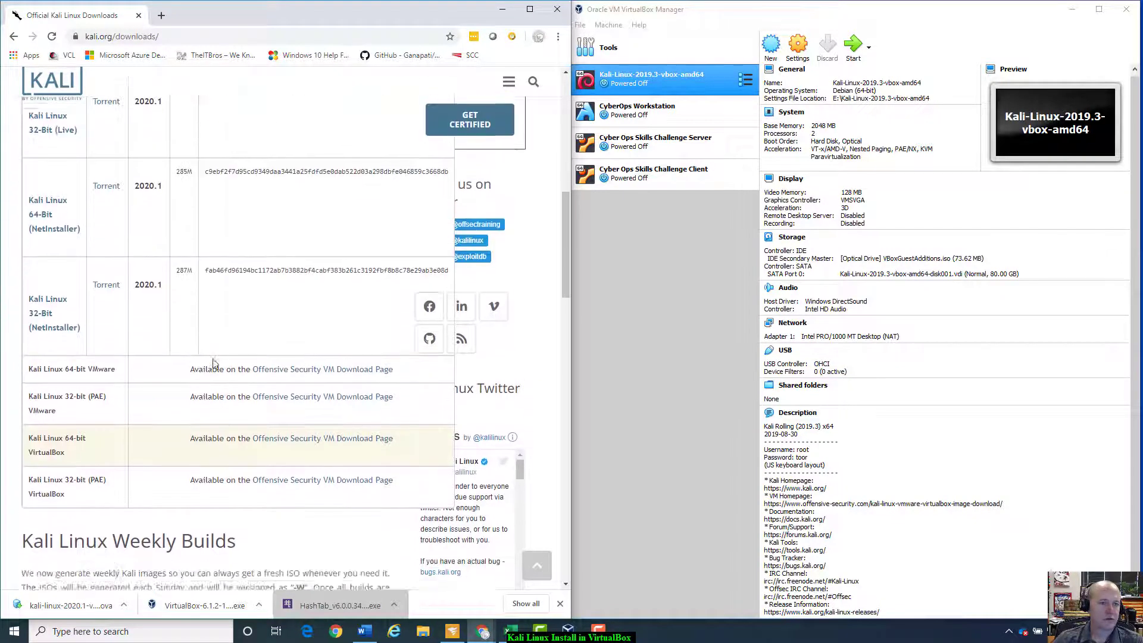
scroll(213, 365, down, 4)
scroll(214, 364, down, 4)
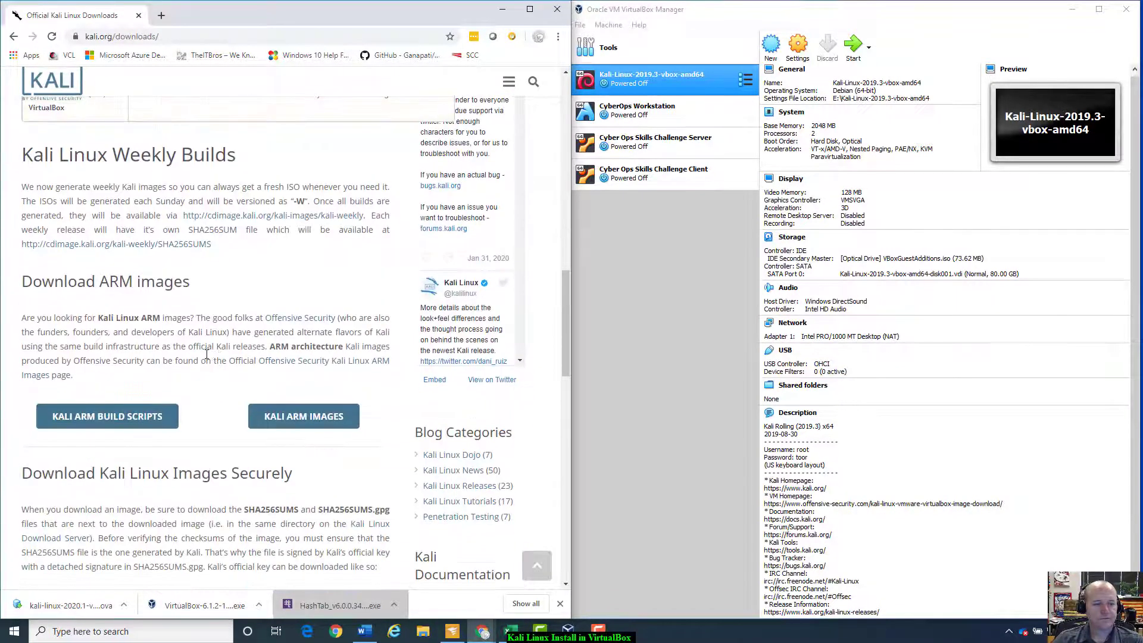
scroll(214, 358, up, 3)
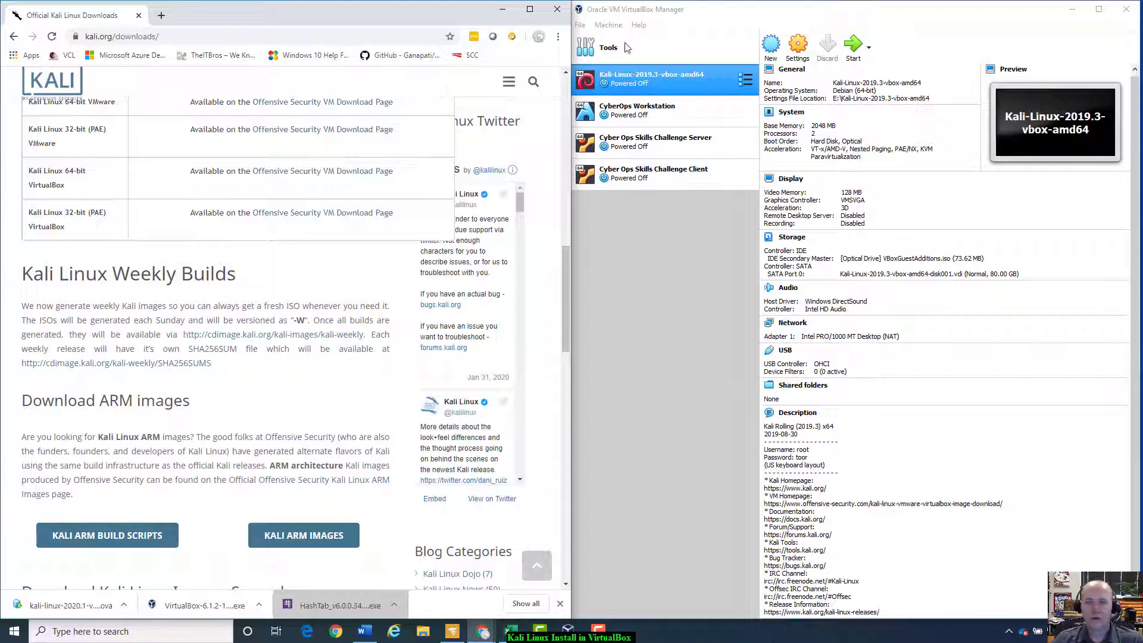
Step: Import kali-linux-2020.1-vbox-amd64.ova from Downloads via File > Import Appliance and continue to settings
click(718, 16)
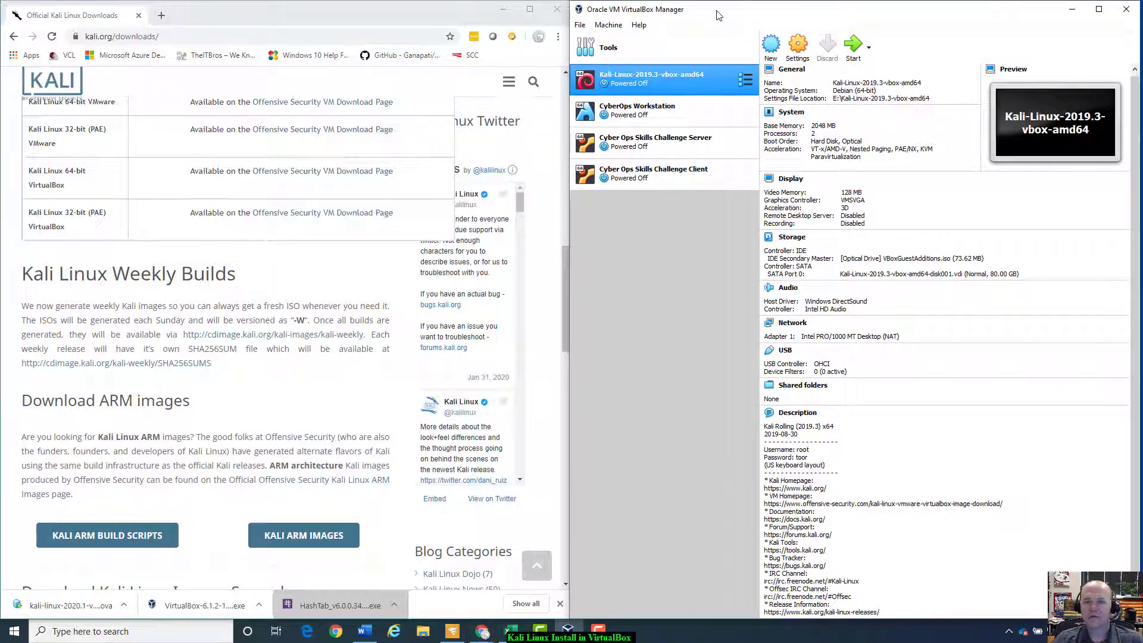
click(581, 25)
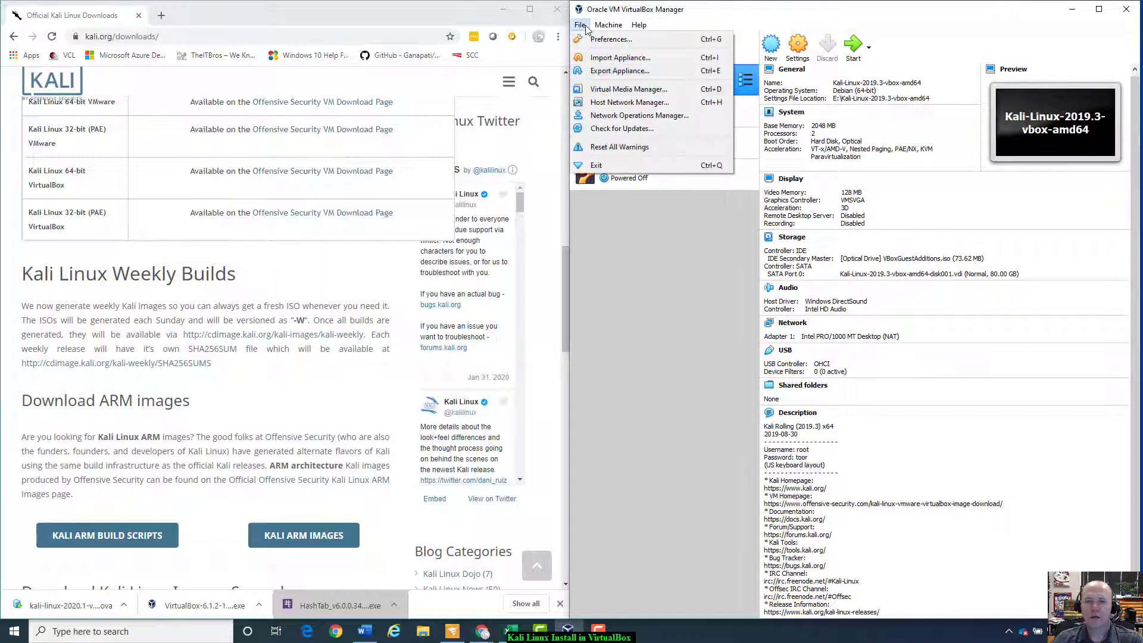
click(619, 58)
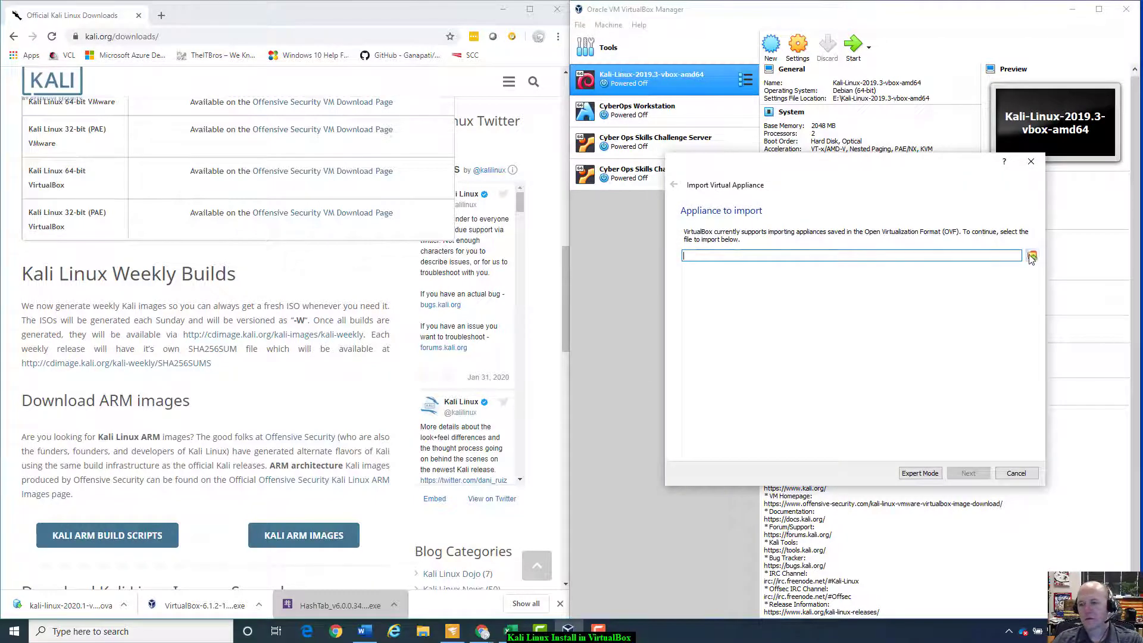
click(1032, 256)
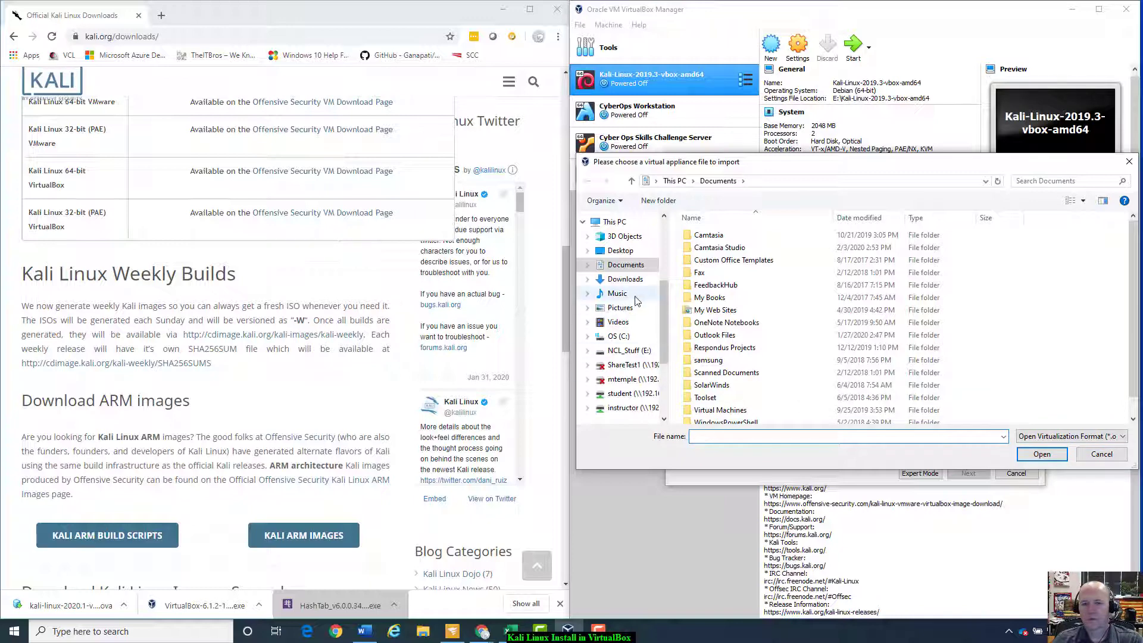
click(626, 279)
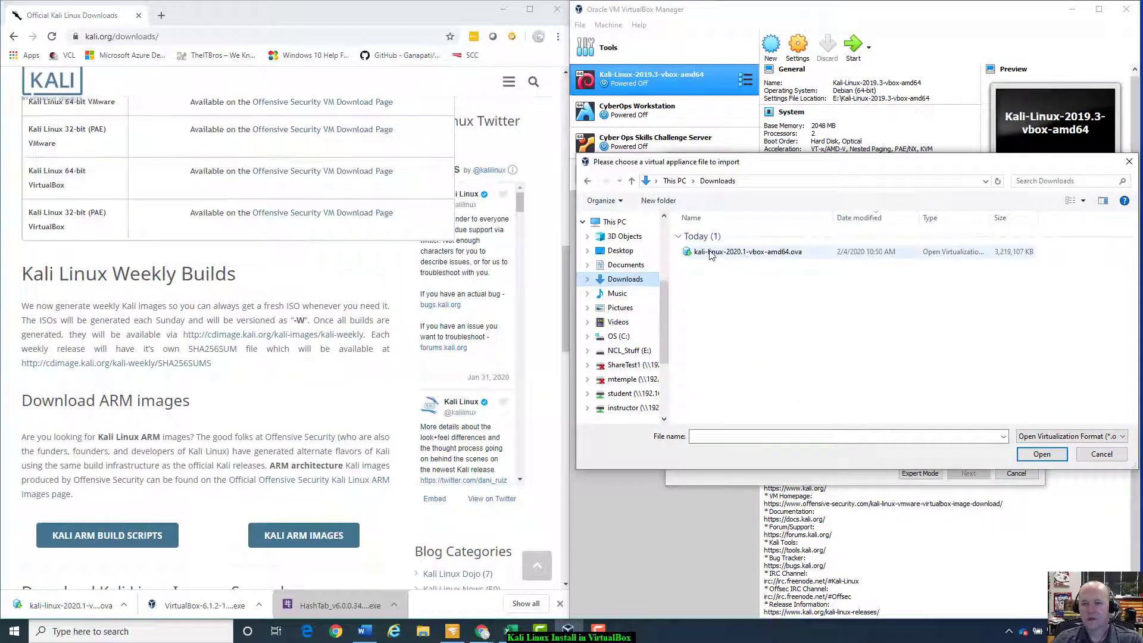
click(711, 253)
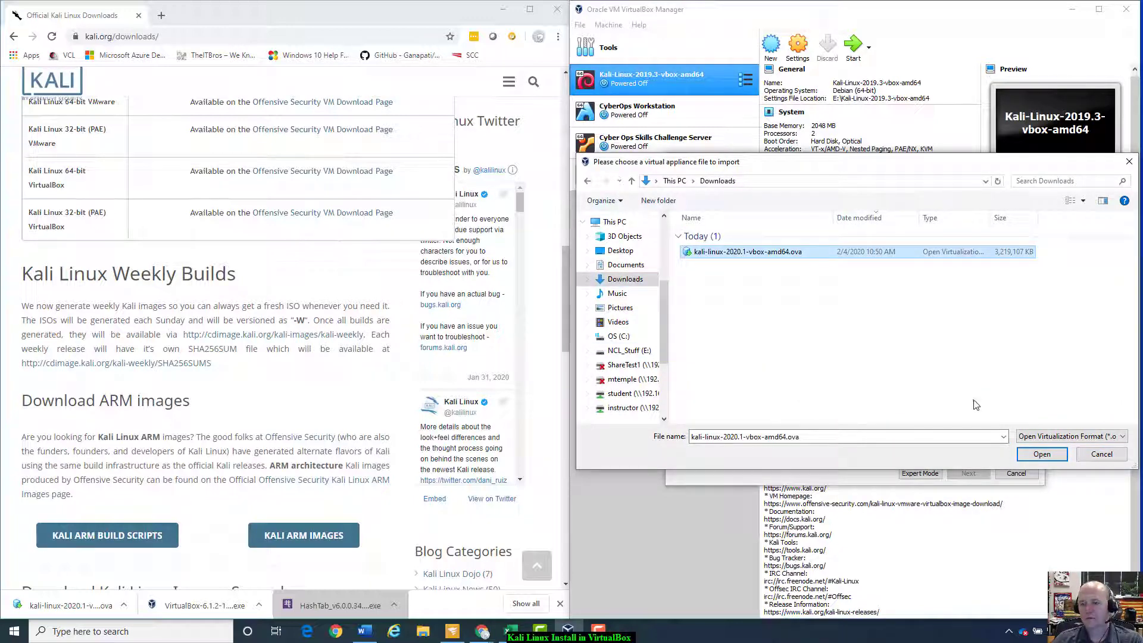
click(1030, 455)
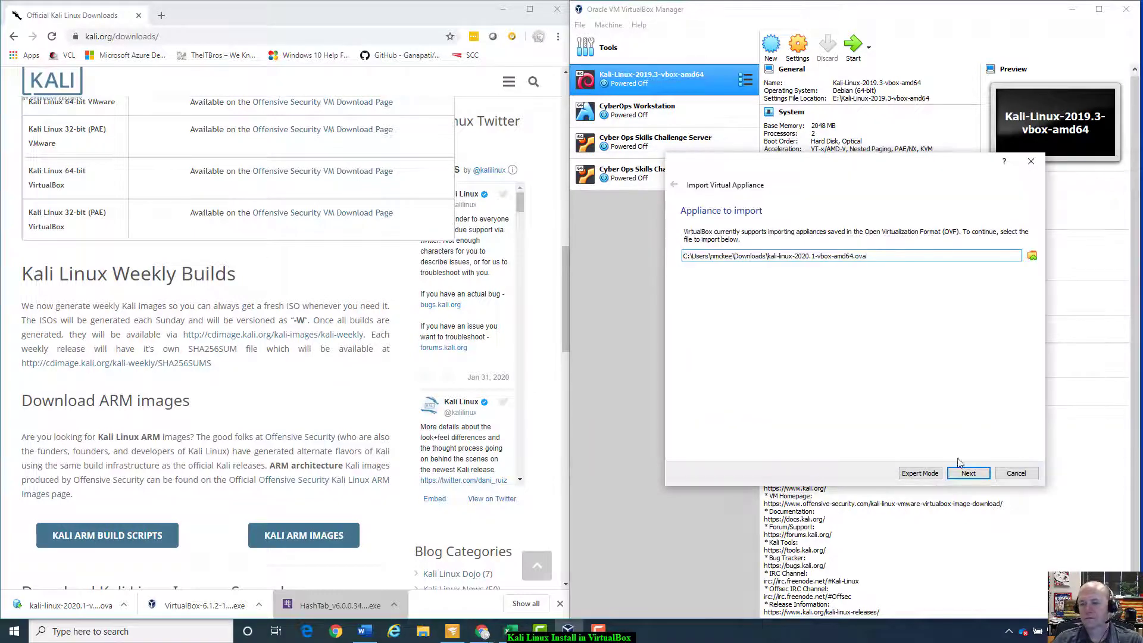
click(966, 473)
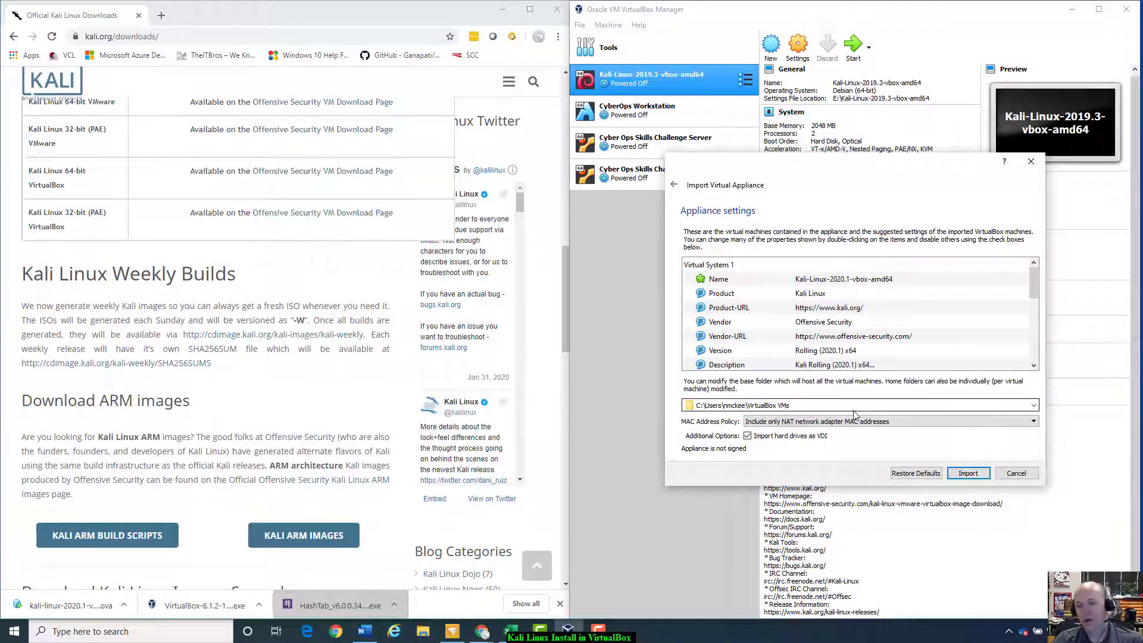
Step: Choose Other... for the base folder and browse to drive NCL_Stuff (E:)
click(1034, 406)
click(729, 428)
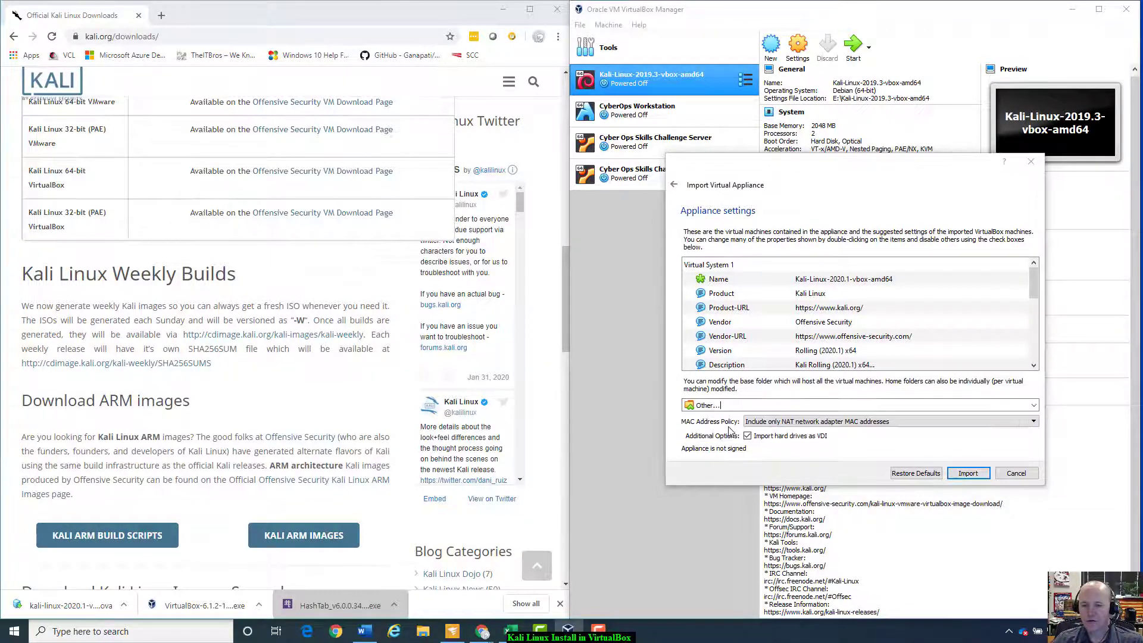
scroll(667, 408, down, 5)
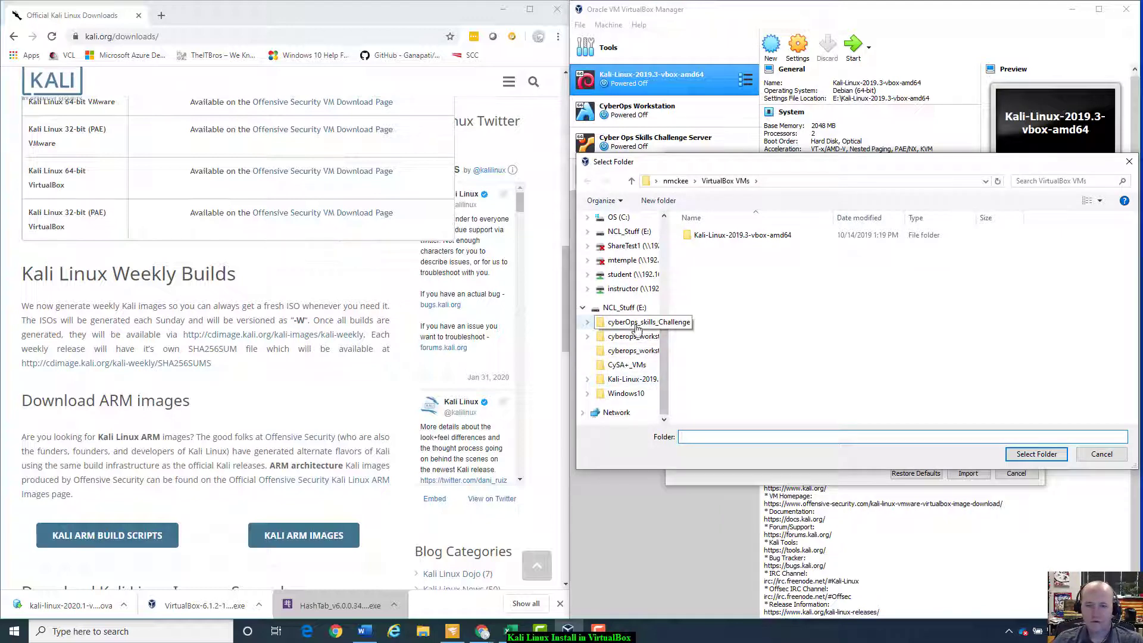
click(625, 308)
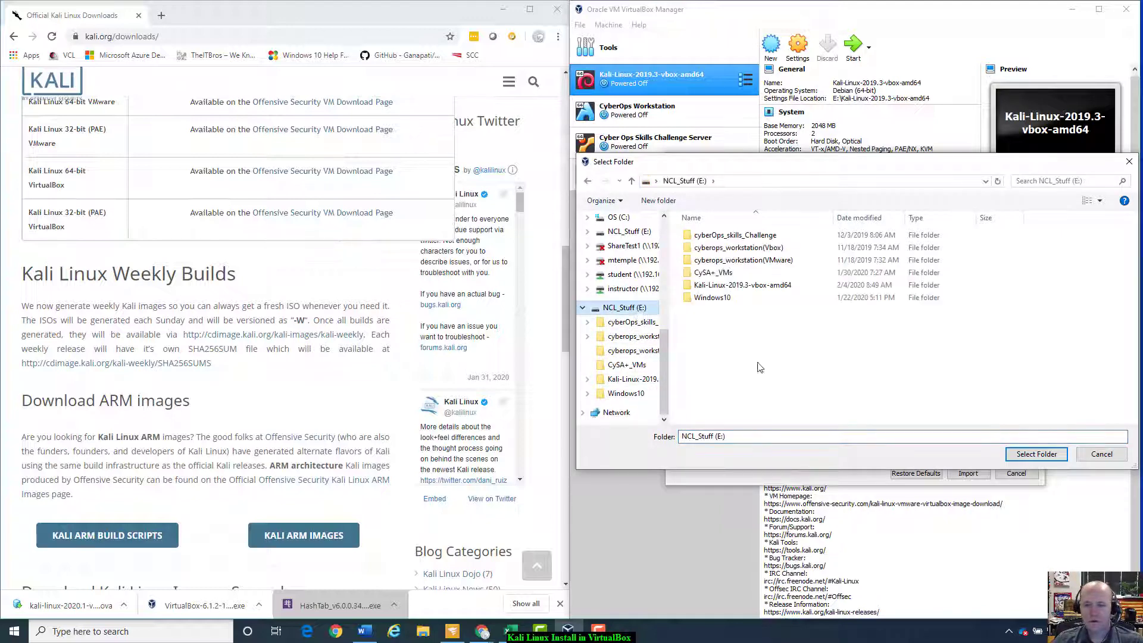
click(734, 287)
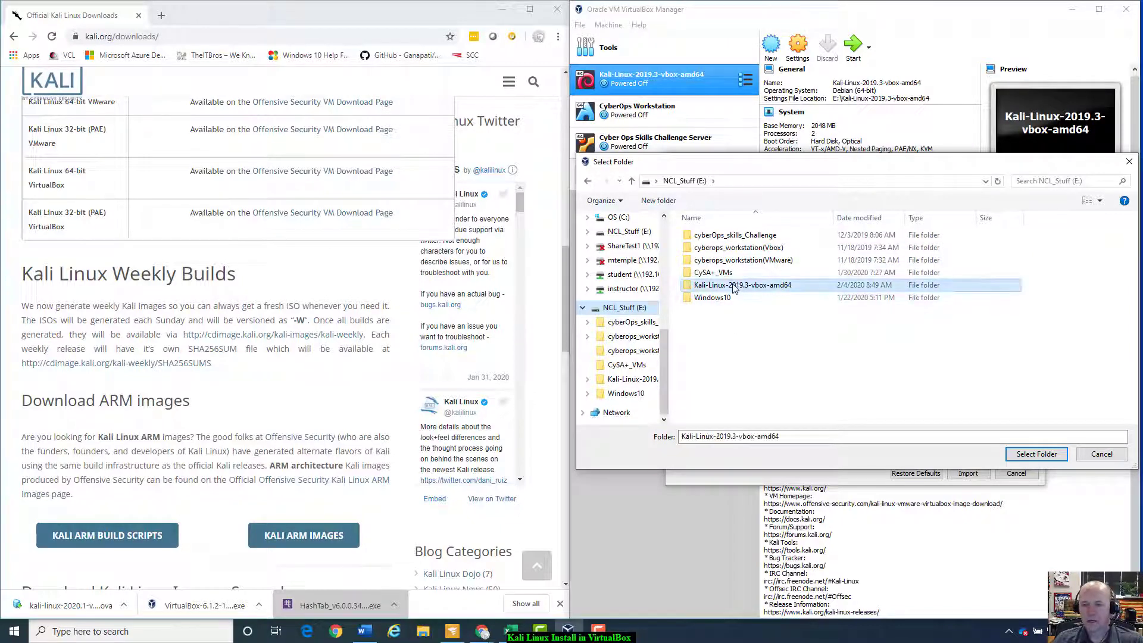
Step: Create a Kali-Linux-2019.1-vbox-amd64 folder on E: and select it as the base folder
right_click(728, 325)
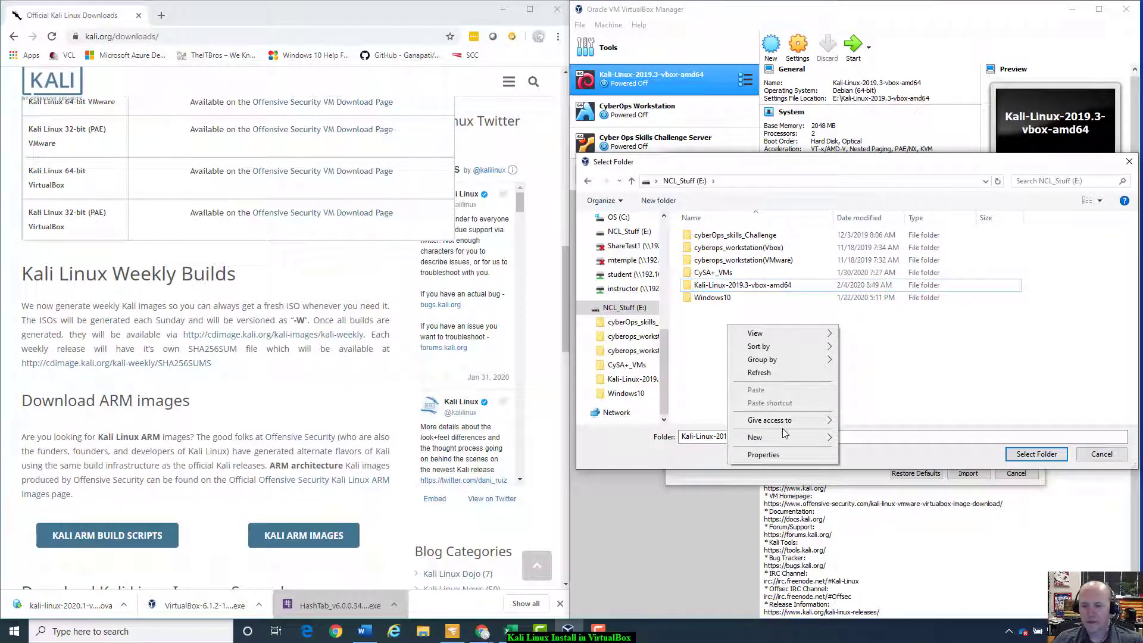
mouse_move(792, 439)
click(875, 439)
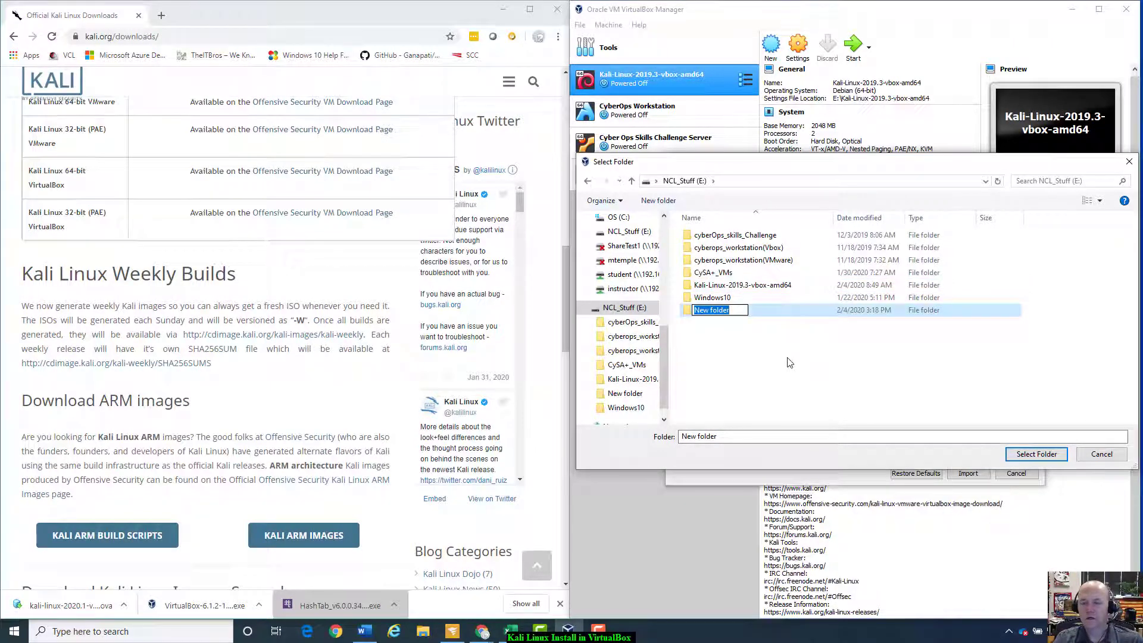
key(BackSpace)
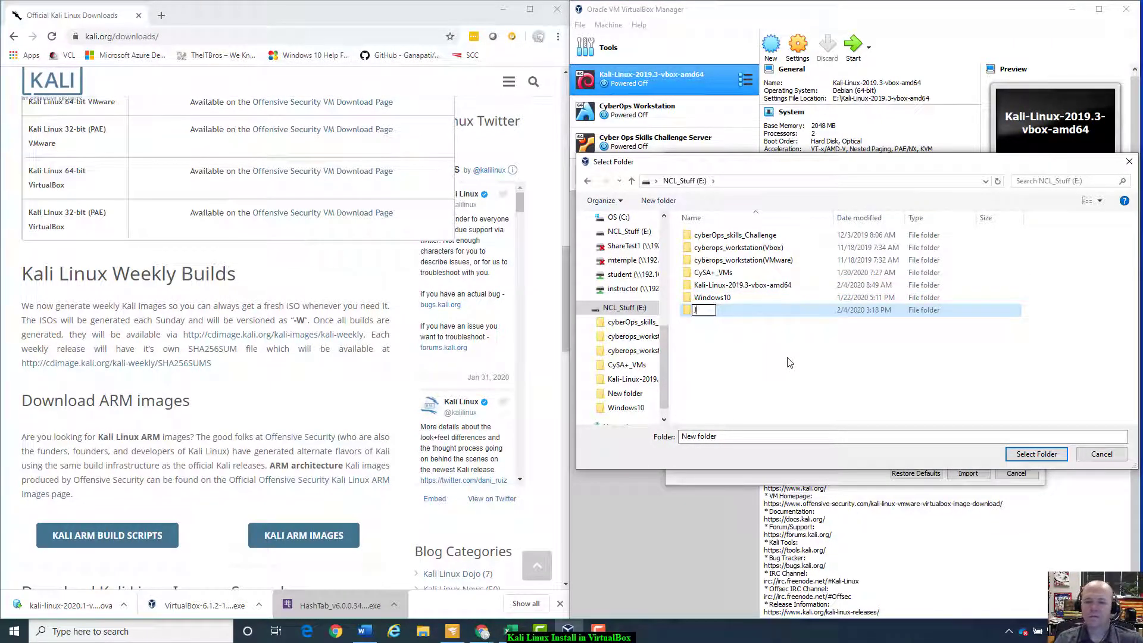
key(BackSpace)
text(K)
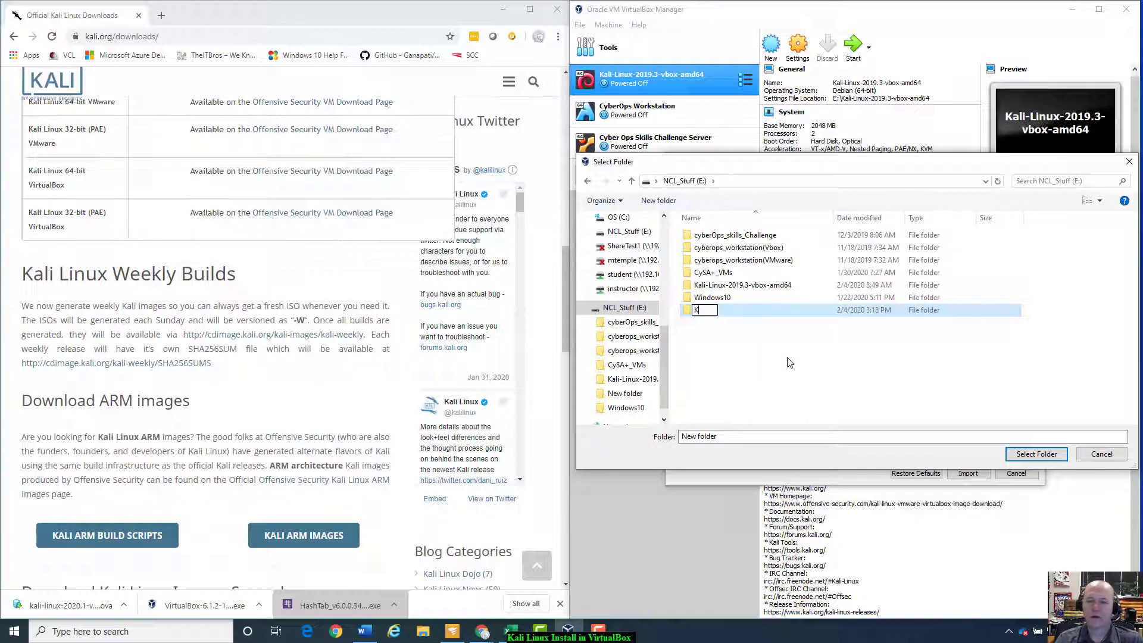
text(ali-Linux)
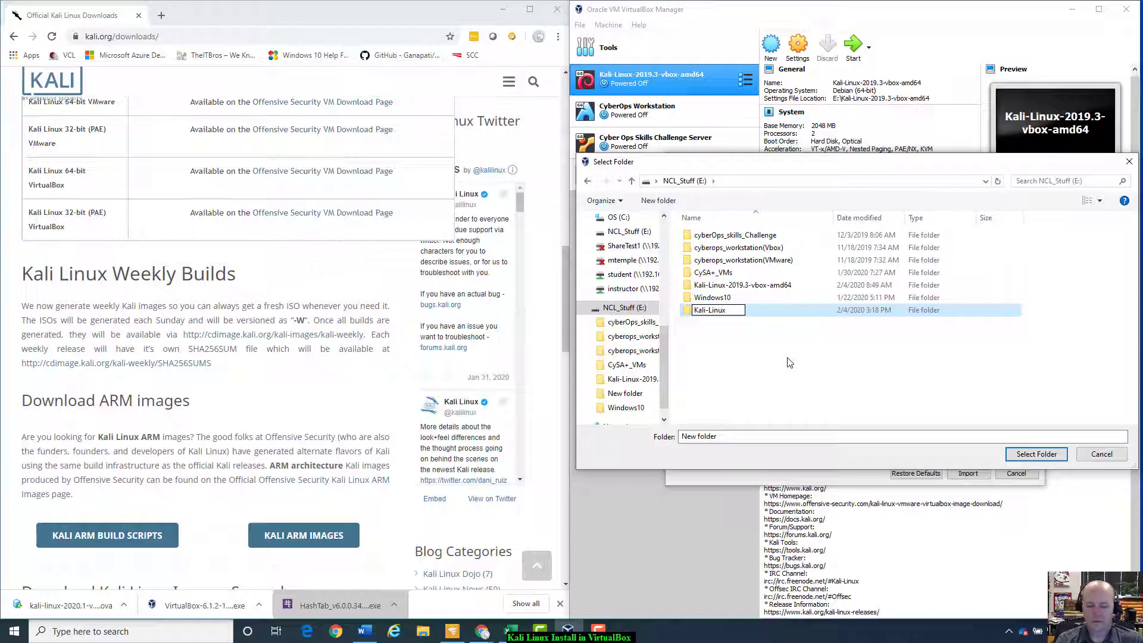
text(-2019)
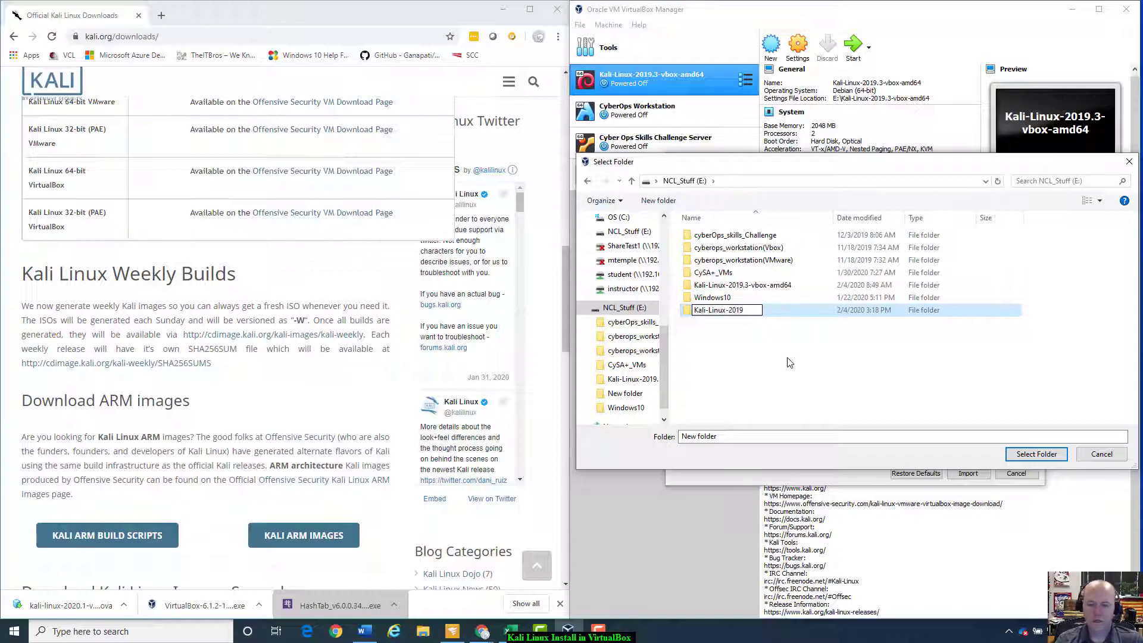
text(.1-vbox)
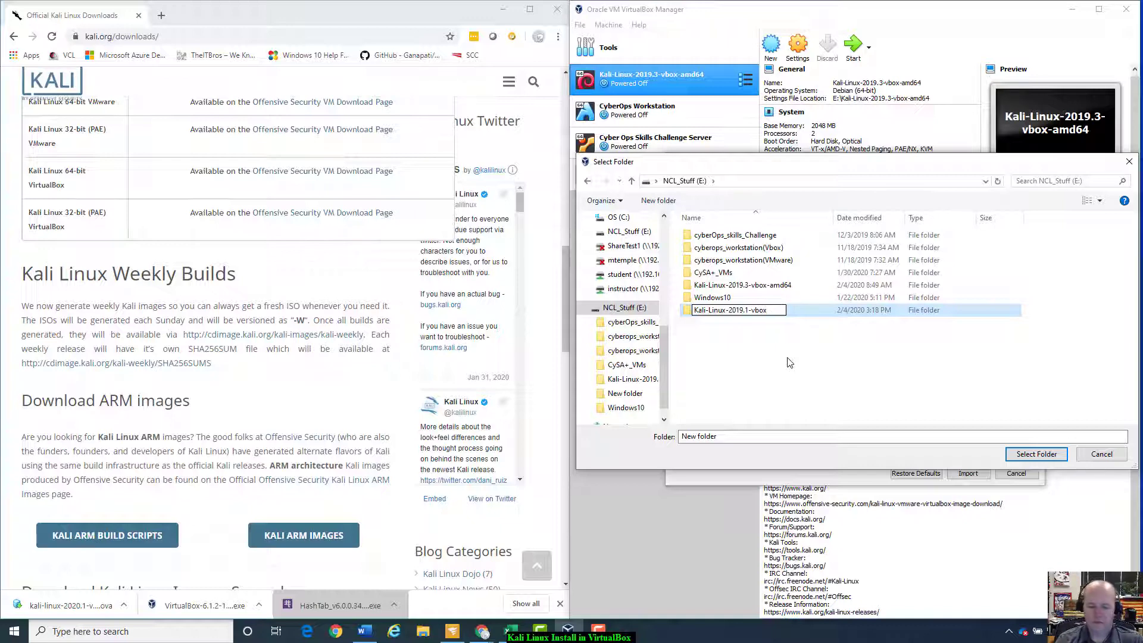
text(-amd)
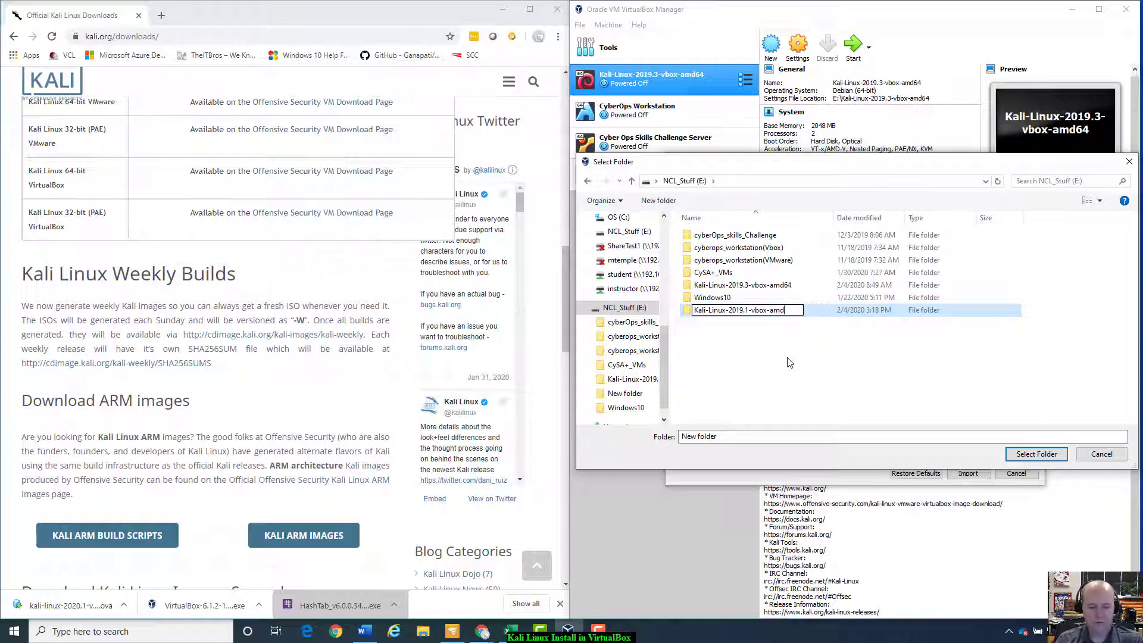
text(64)
key(Return)
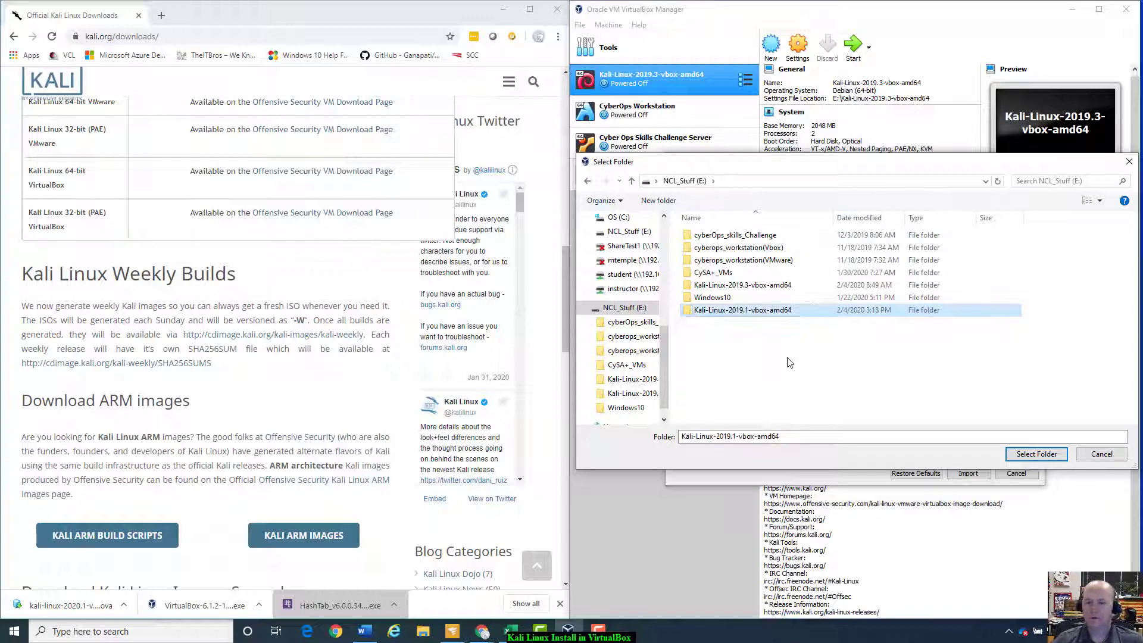
double_click(788, 311)
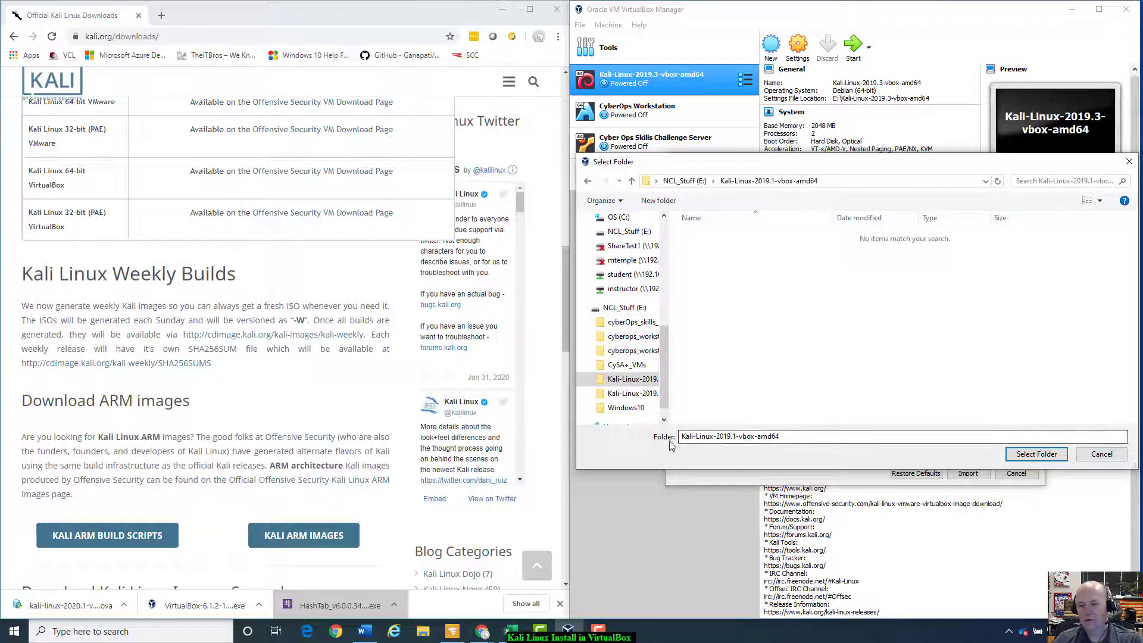
click(1036, 454)
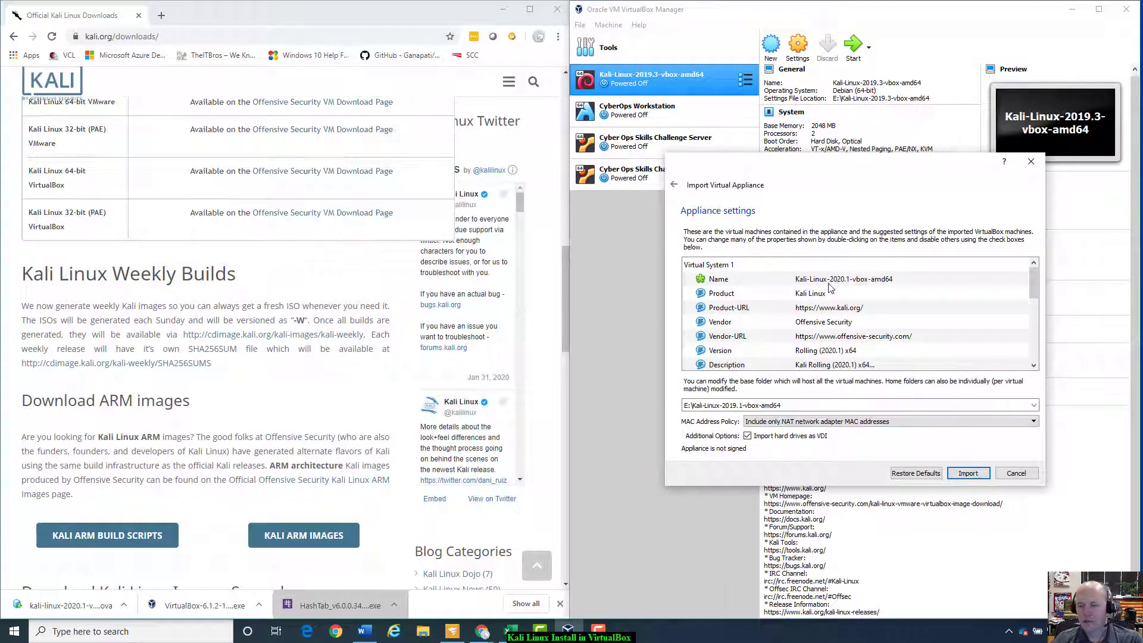
Step: Set MAC Address Policy to 'Generate new MAC addresses for all network adapters'
scroll(828, 333, down, 3)
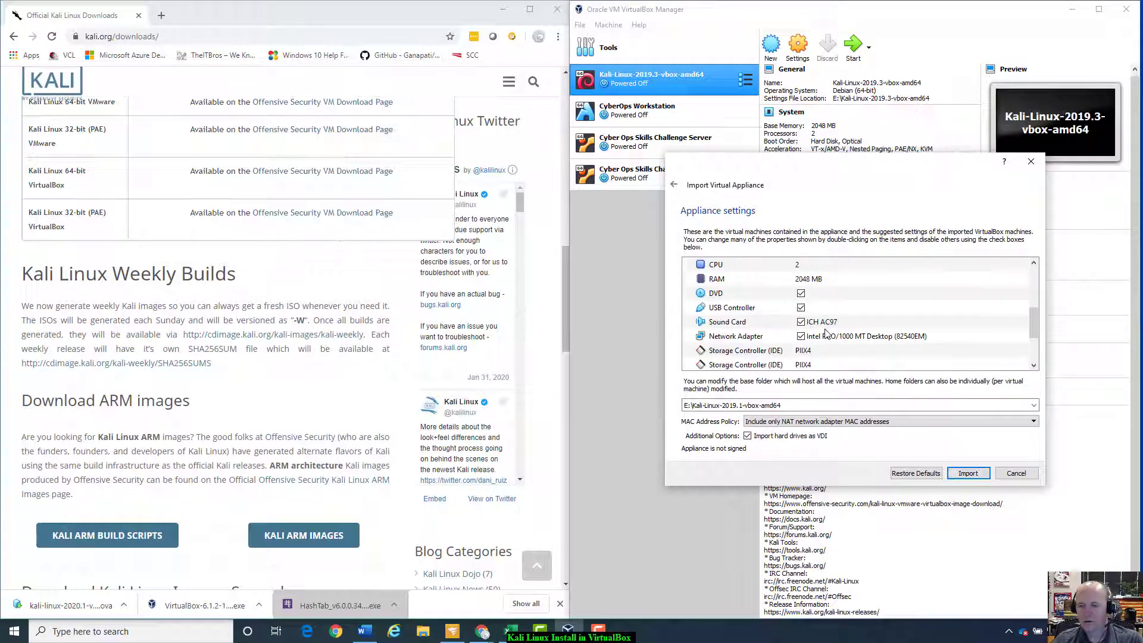
scroll(709, 292, up, 2)
scroll(787, 357, down, 1)
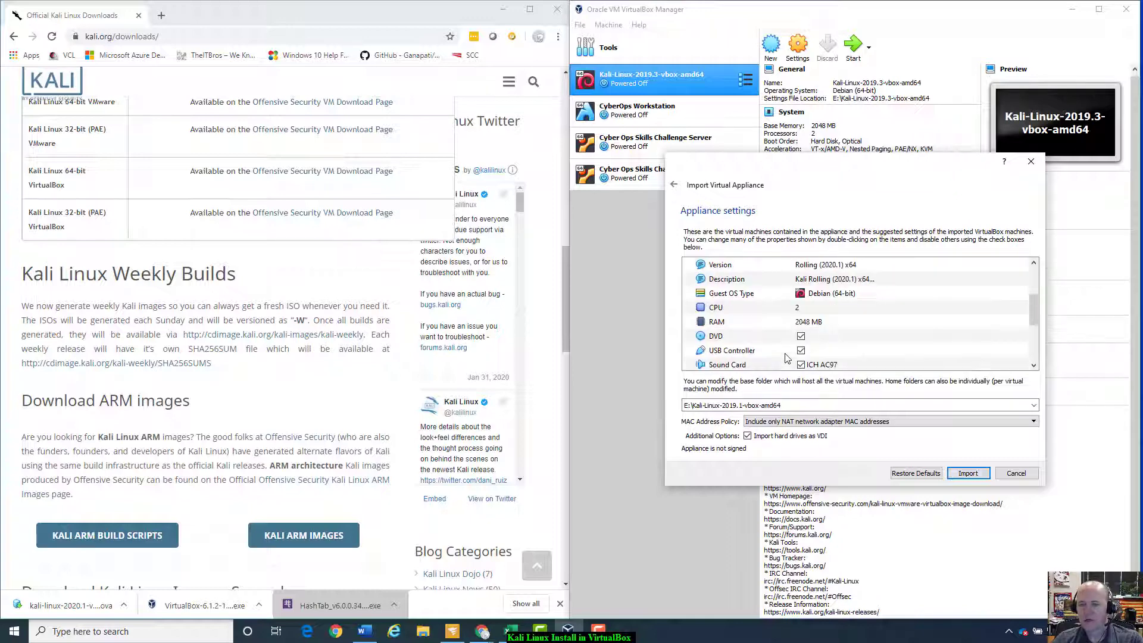
scroll(811, 339, down, 1)
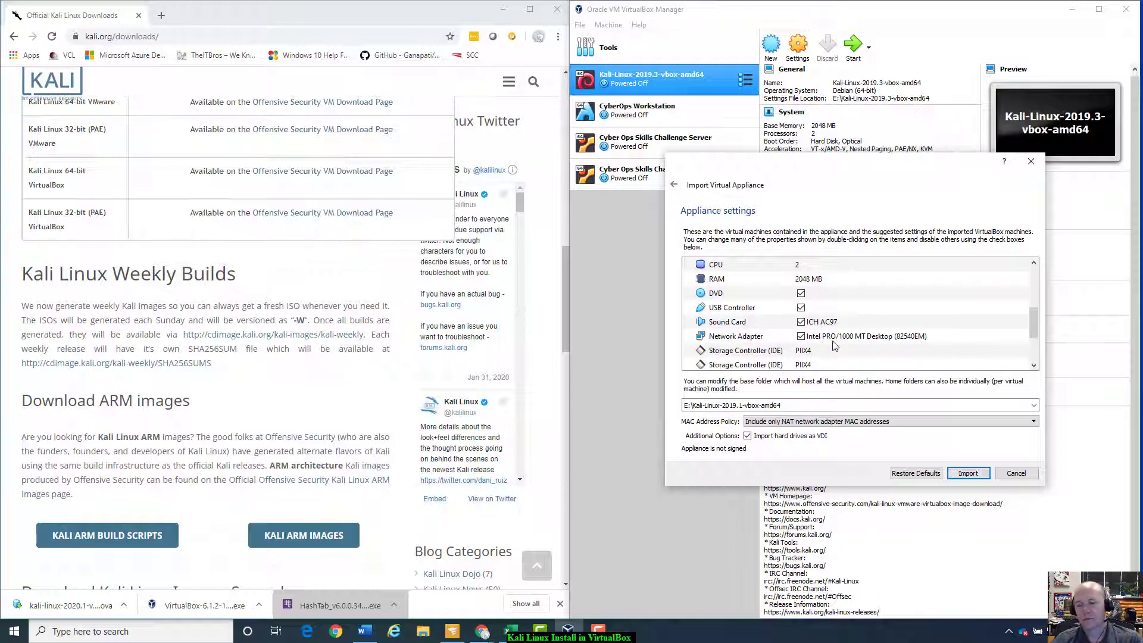
scroll(850, 342, down, 2)
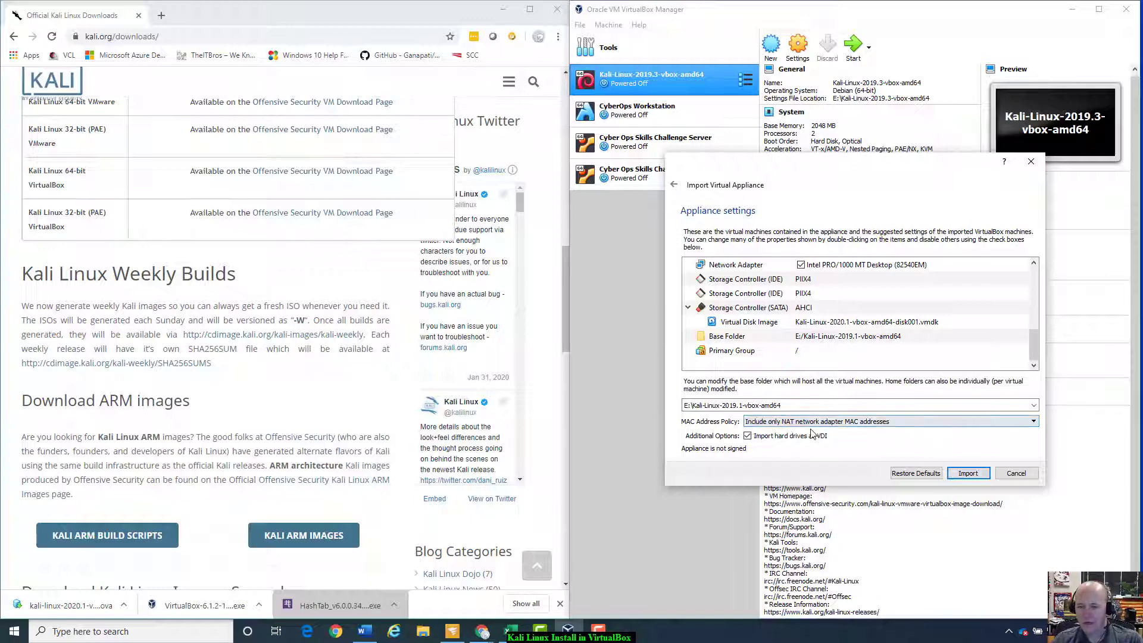
click(1034, 422)
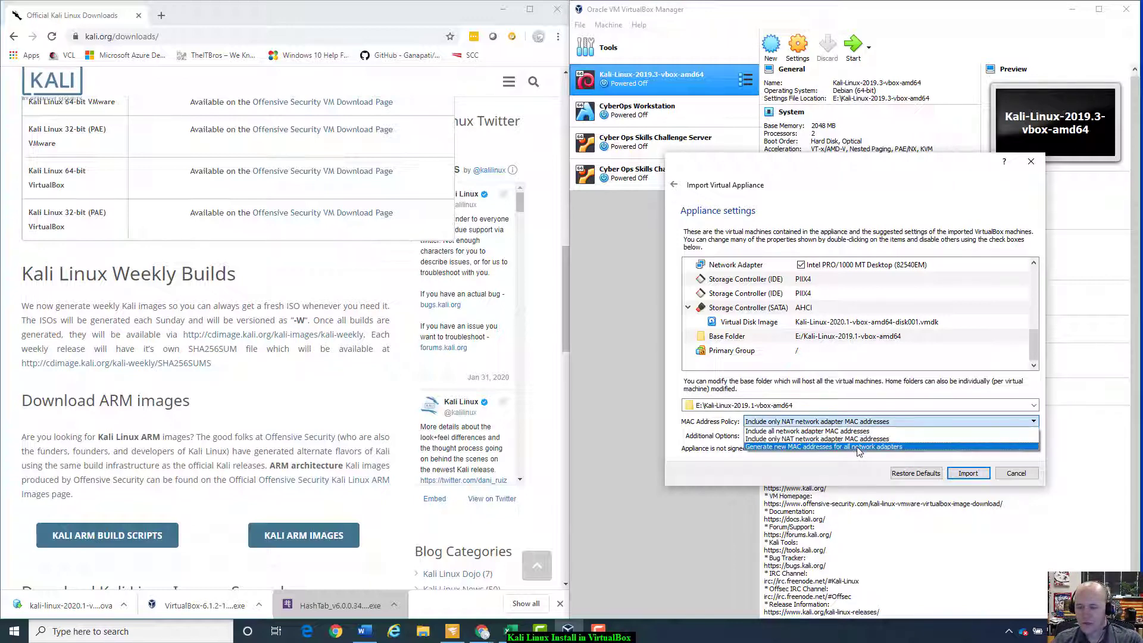
click(778, 447)
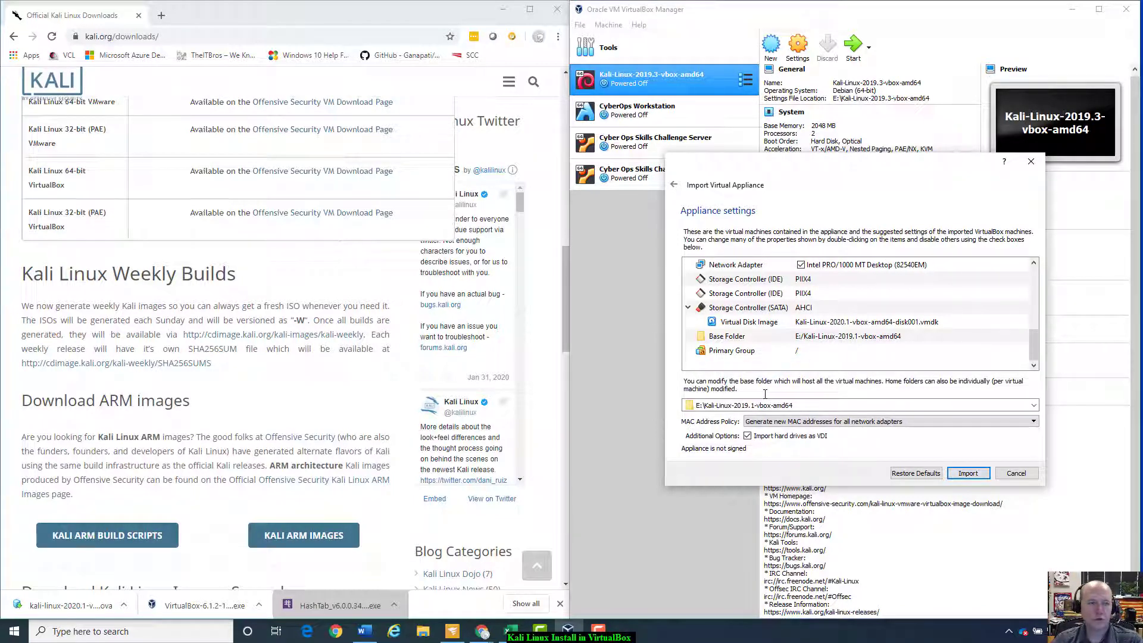
Step: Start the import and agree to the appliance's software license agreement
click(968, 473)
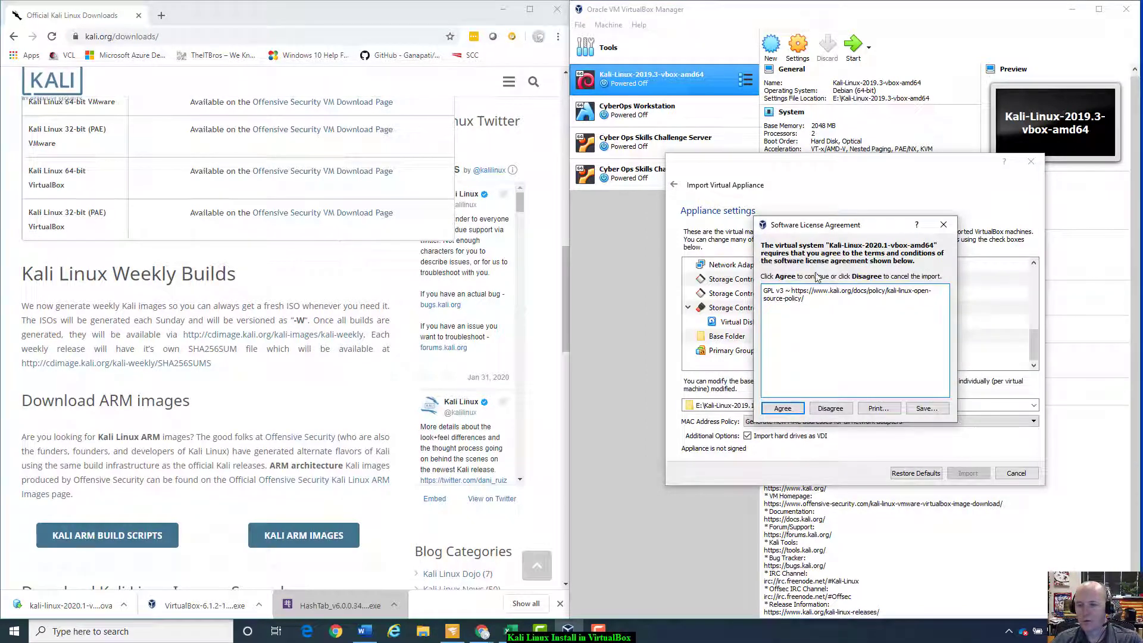
click(783, 410)
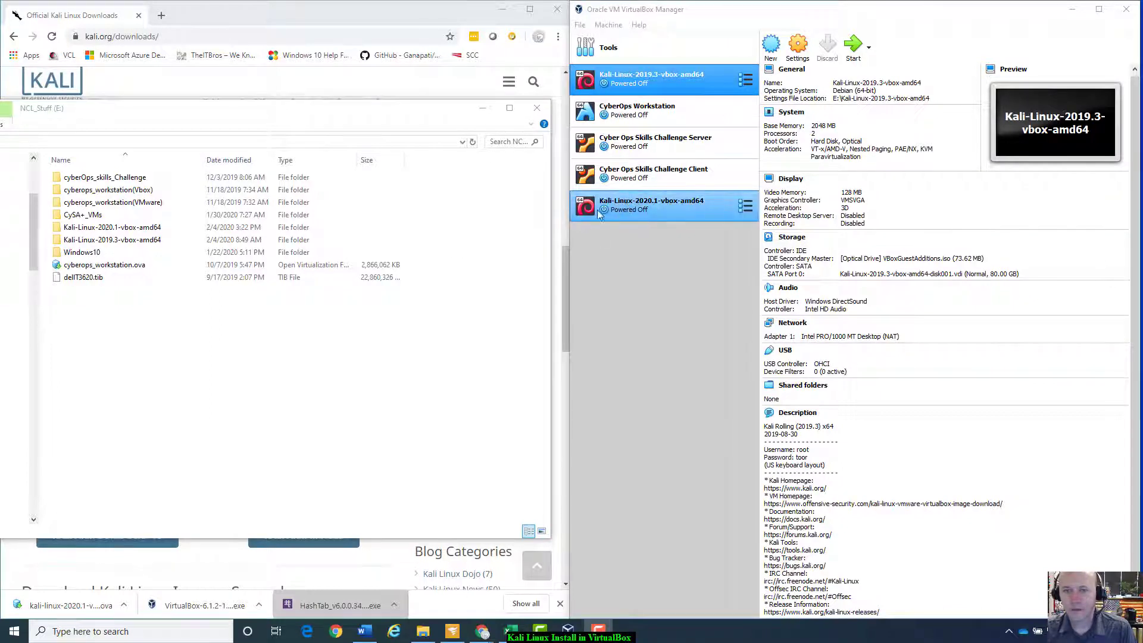
Step: Try a Normal Start of Kali-Linux-2020.1, dismiss the session error, then select the 2019.3 VM
click(642, 207)
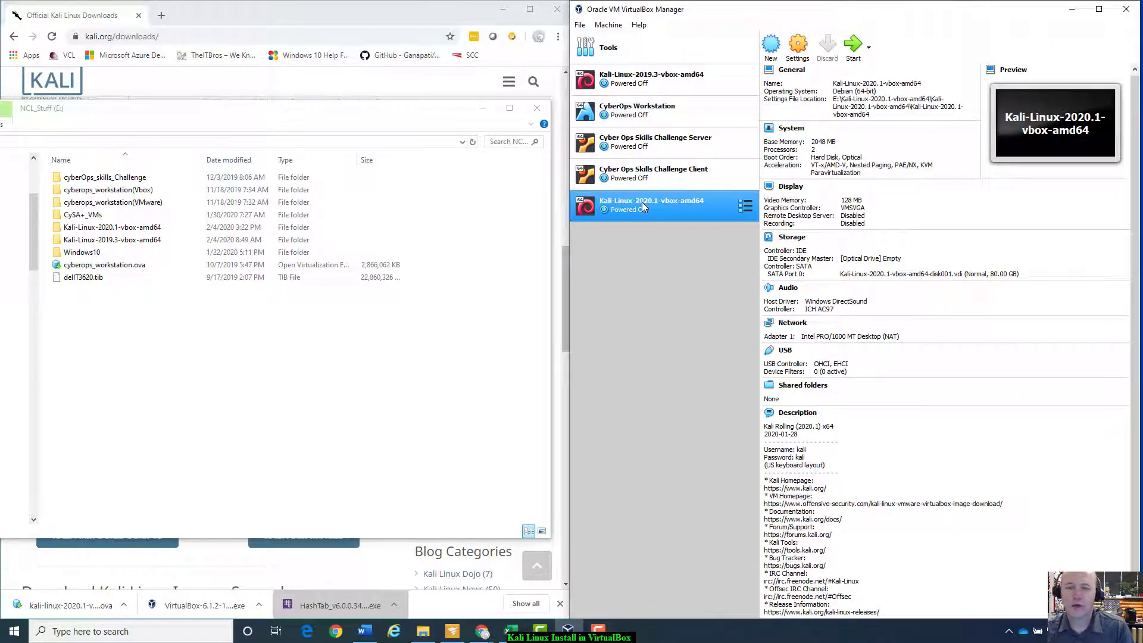
right_click(642, 202)
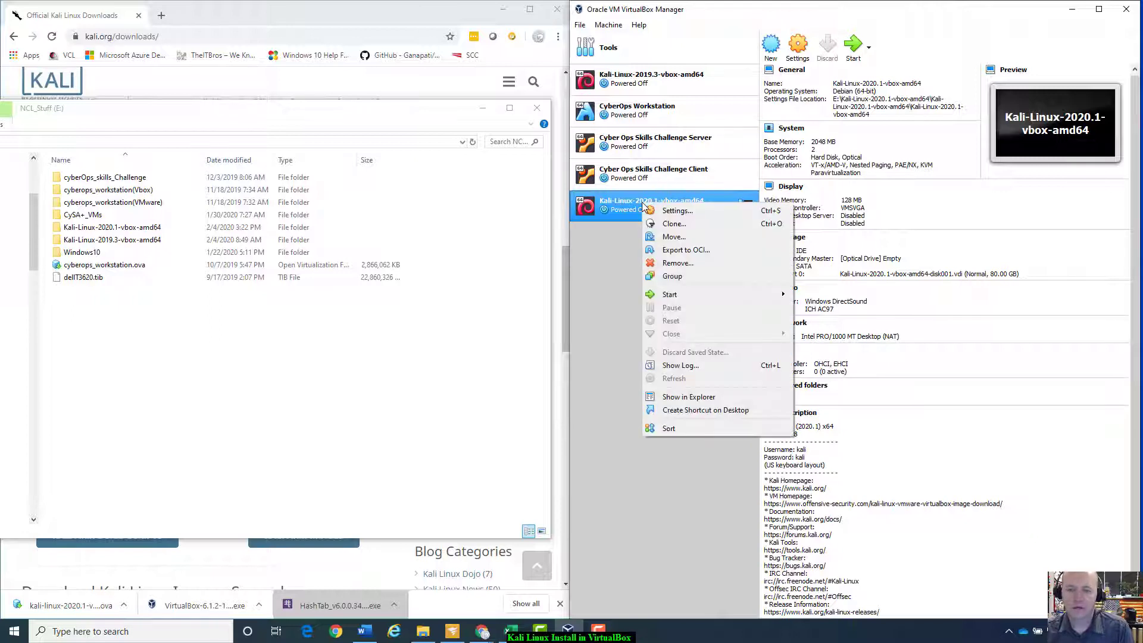
mouse_move(736, 303)
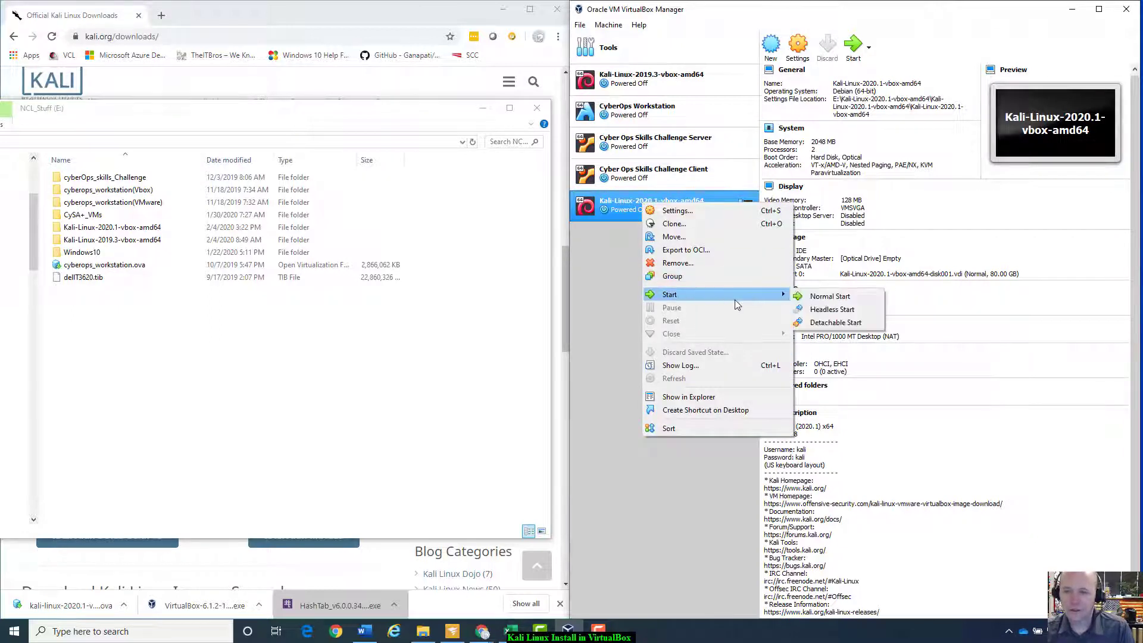
click(843, 297)
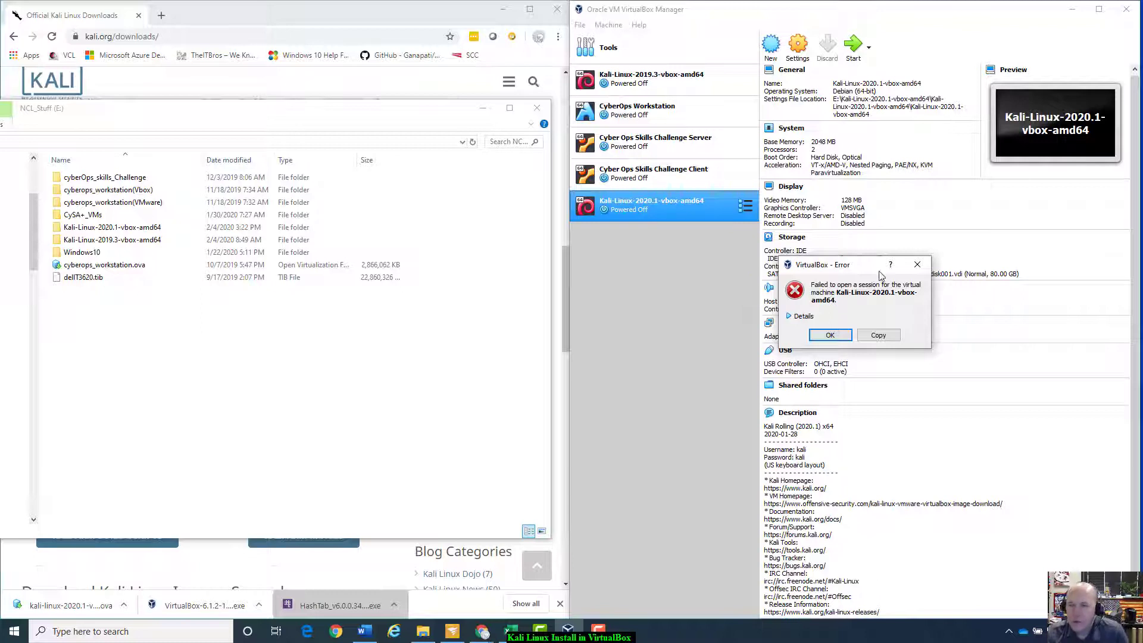
click(830, 336)
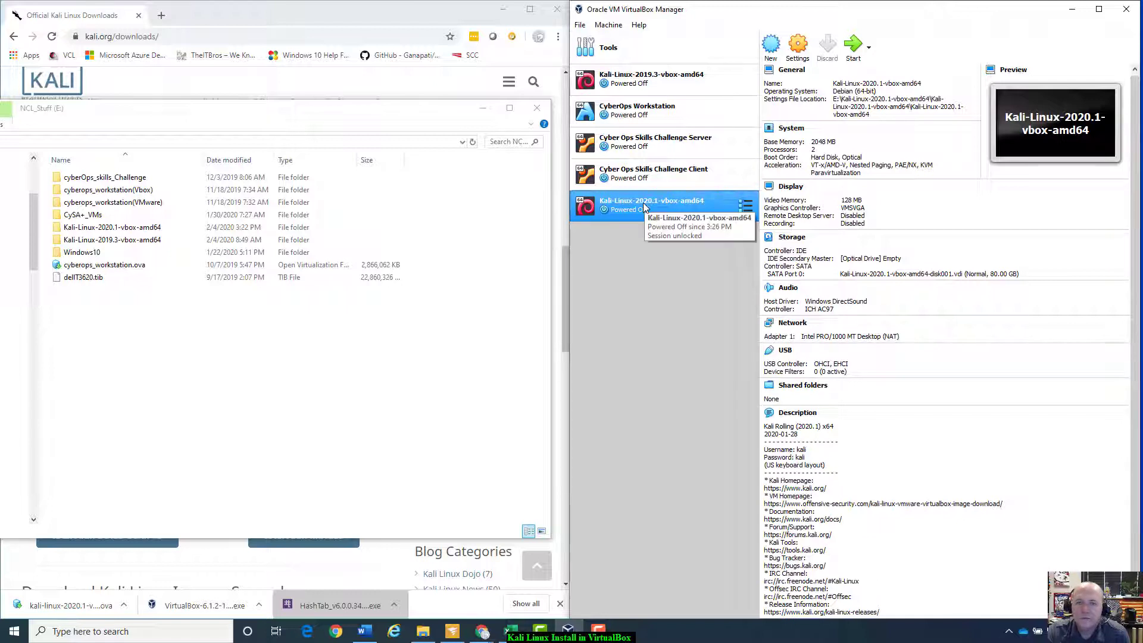
click(644, 82)
Step: Normal Start Kali-Linux-2019.3, reposition its booting window, then close that window
right_click(645, 82)
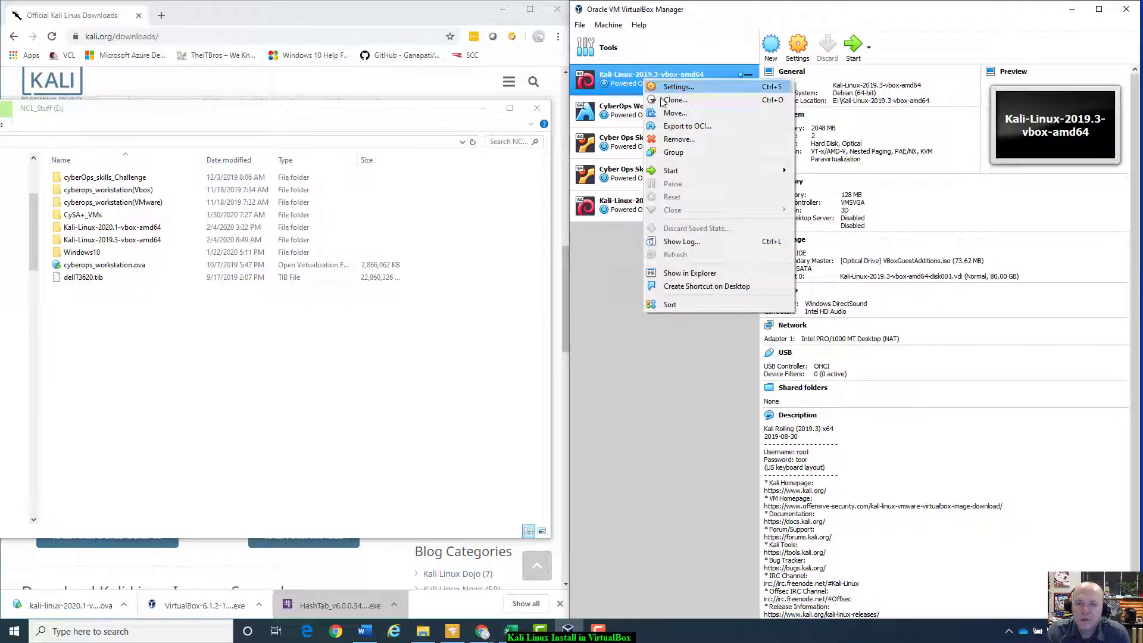
mouse_move(705, 170)
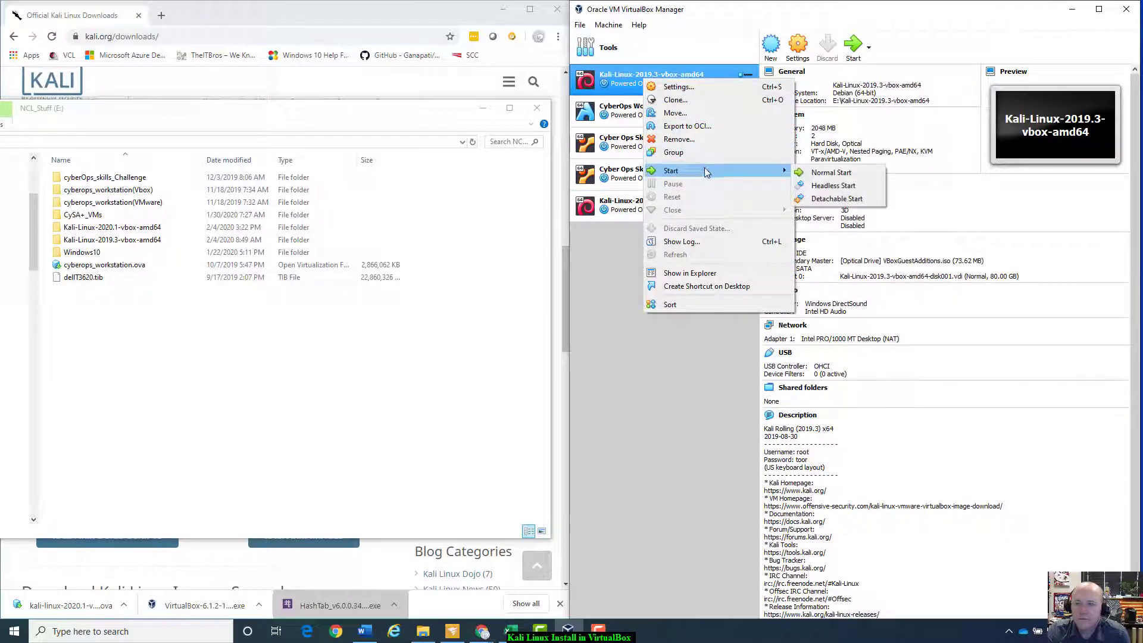
click(811, 172)
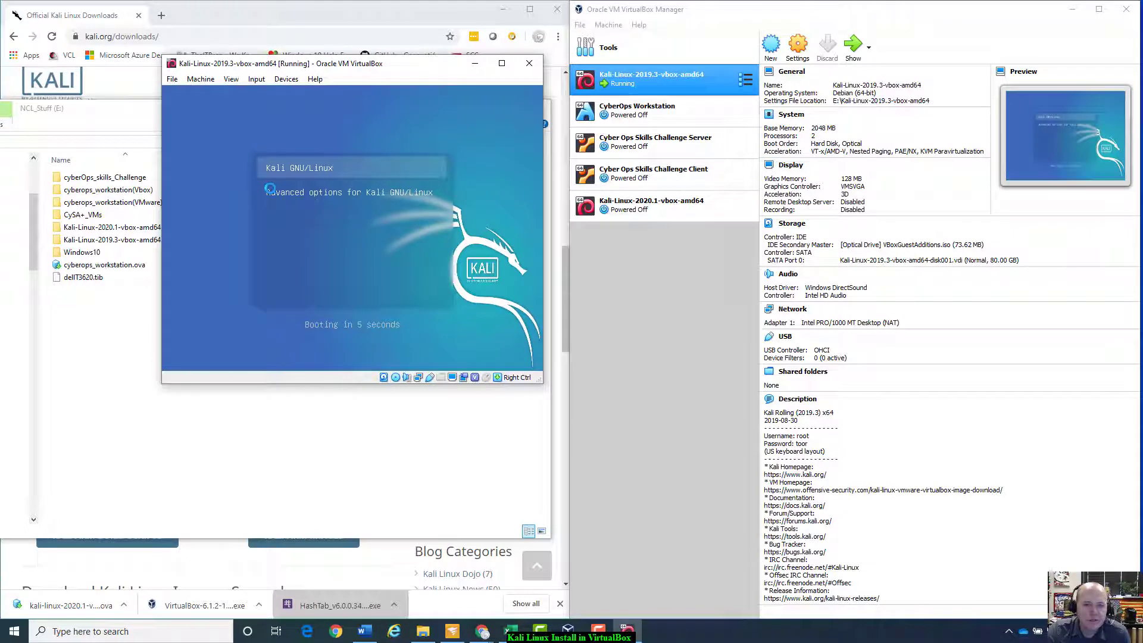
drag(402, 68, 419, 117)
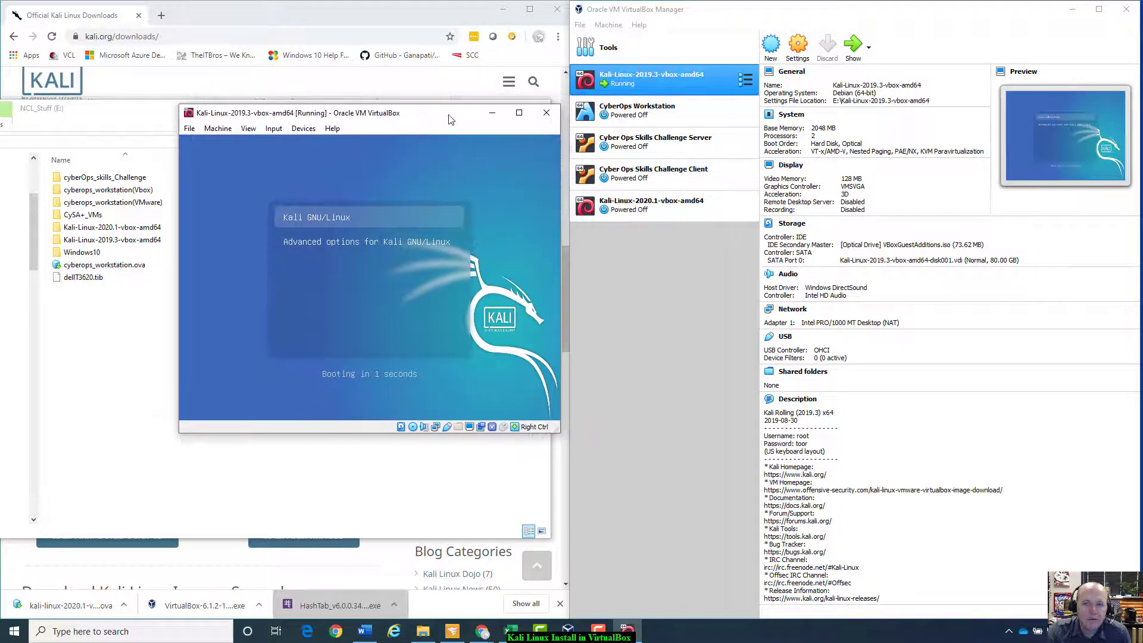
click(545, 113)
click(657, 201)
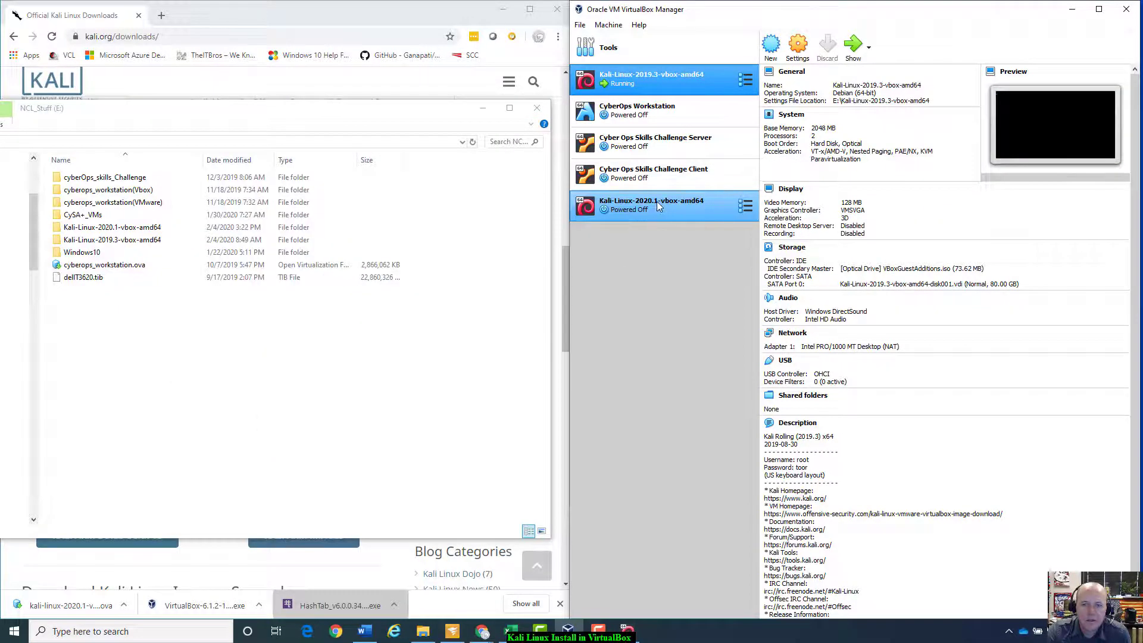
right_click(656, 202)
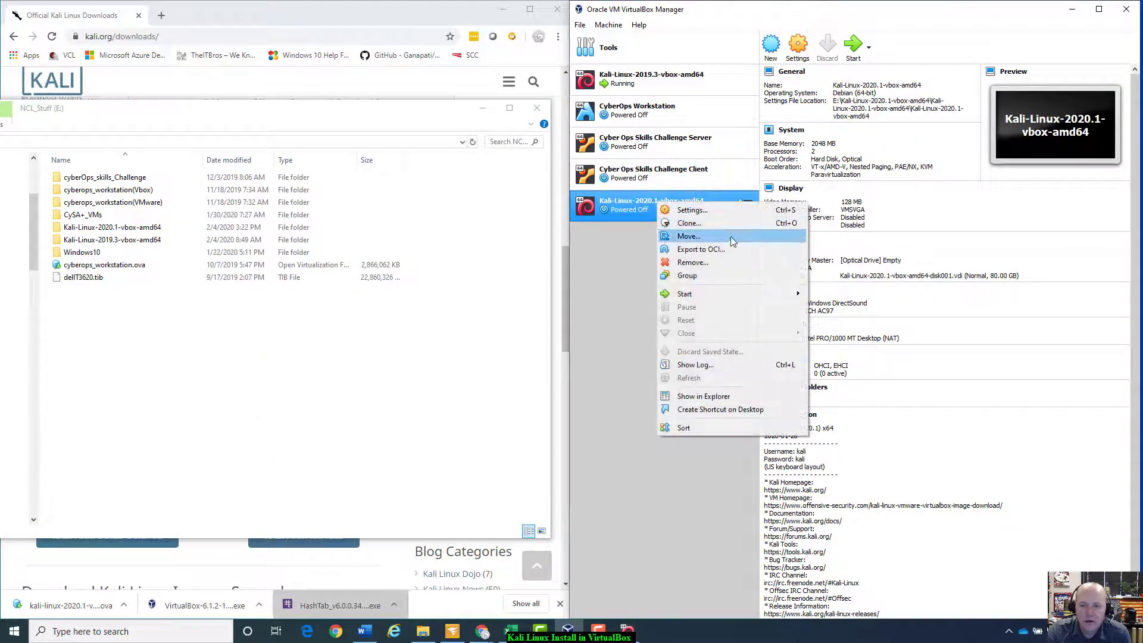
click(734, 209)
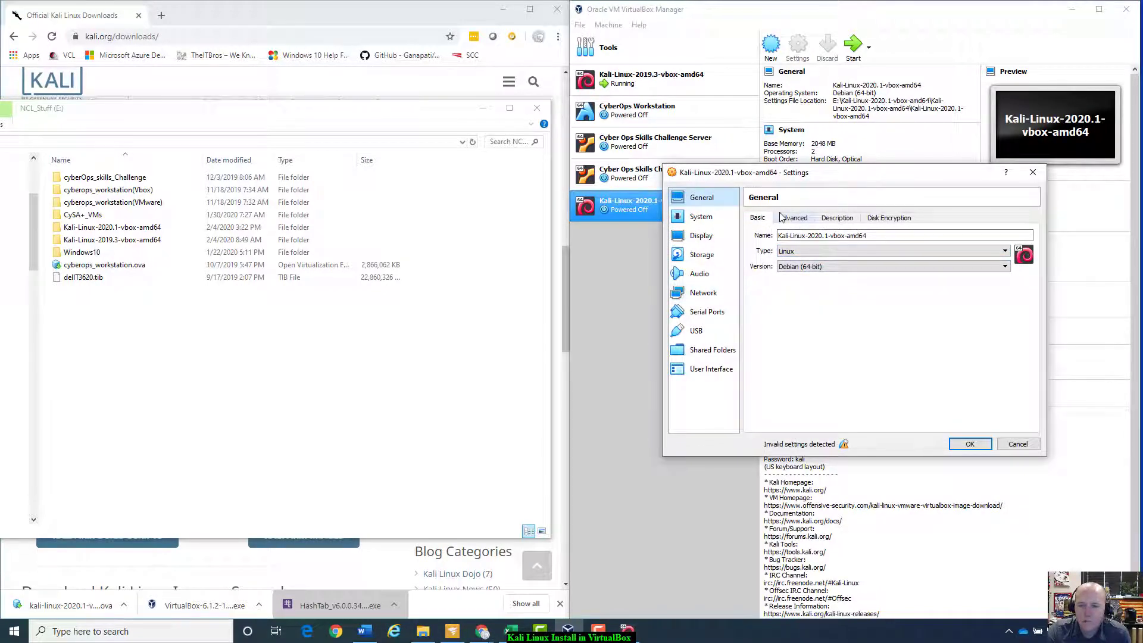
click(715, 256)
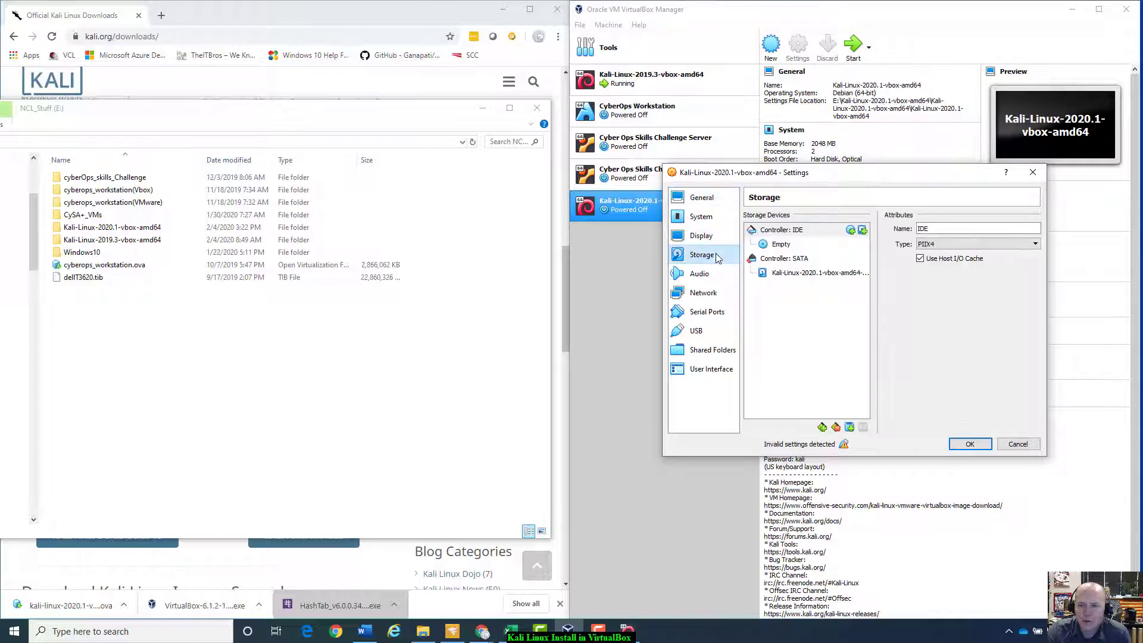
click(786, 246)
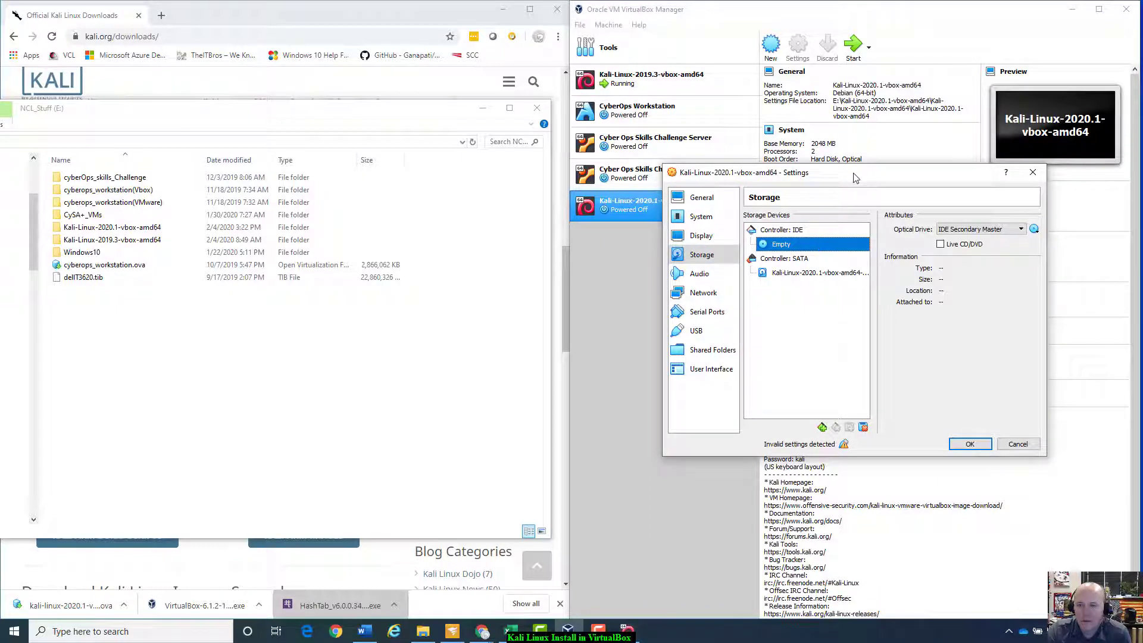
drag(856, 177, 934, 341)
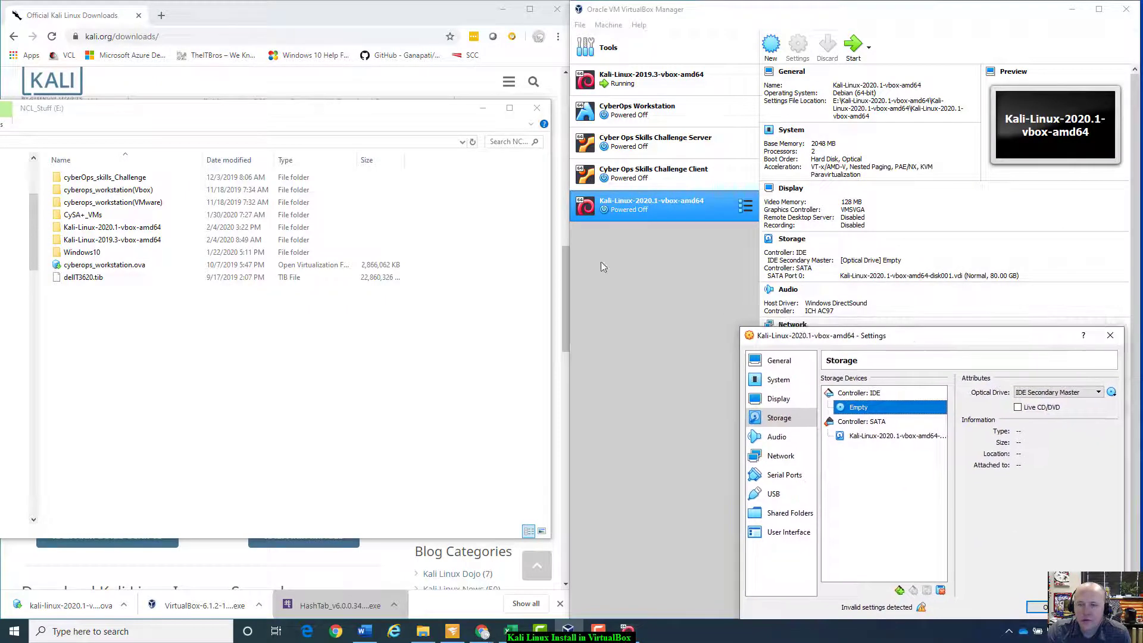
click(628, 81)
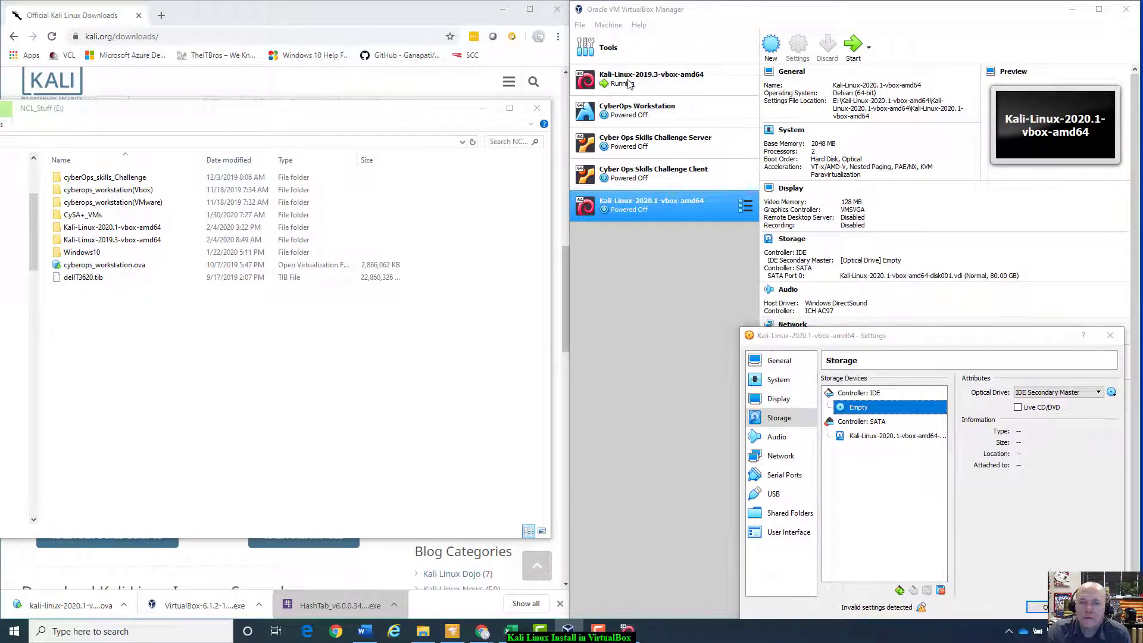
click(1110, 336)
click(735, 88)
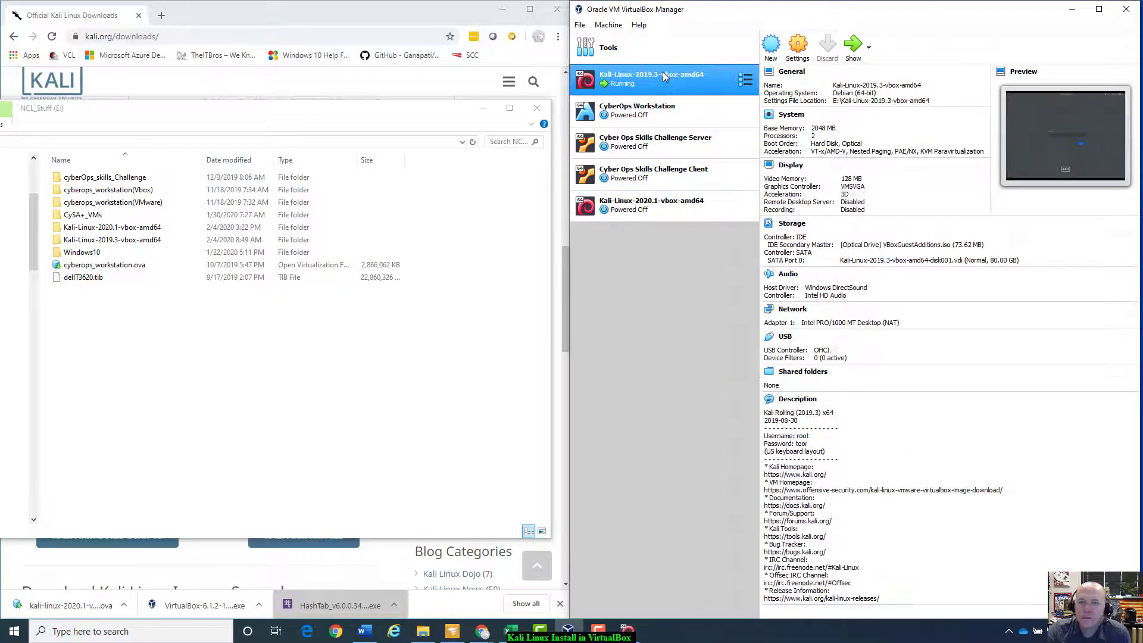
right_click(725, 87)
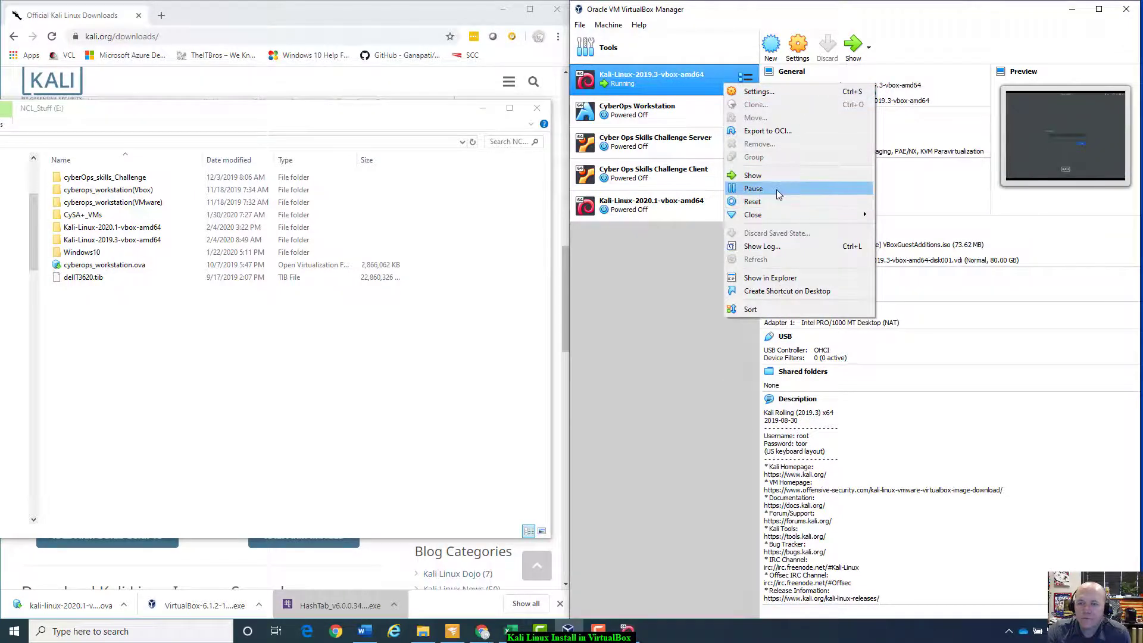
click(760, 92)
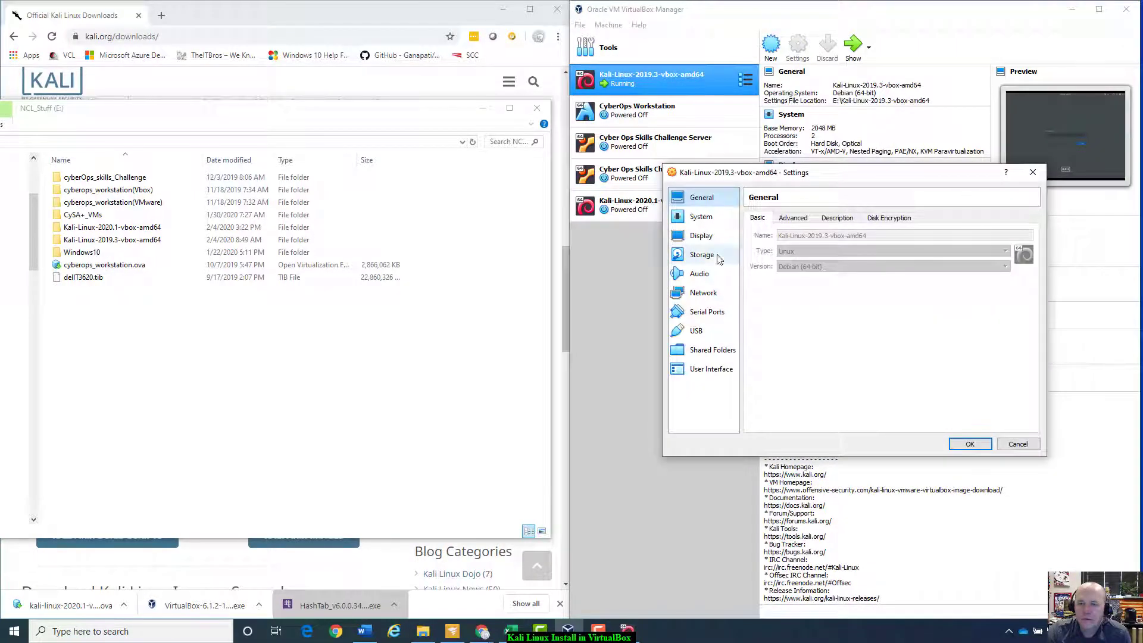
click(708, 256)
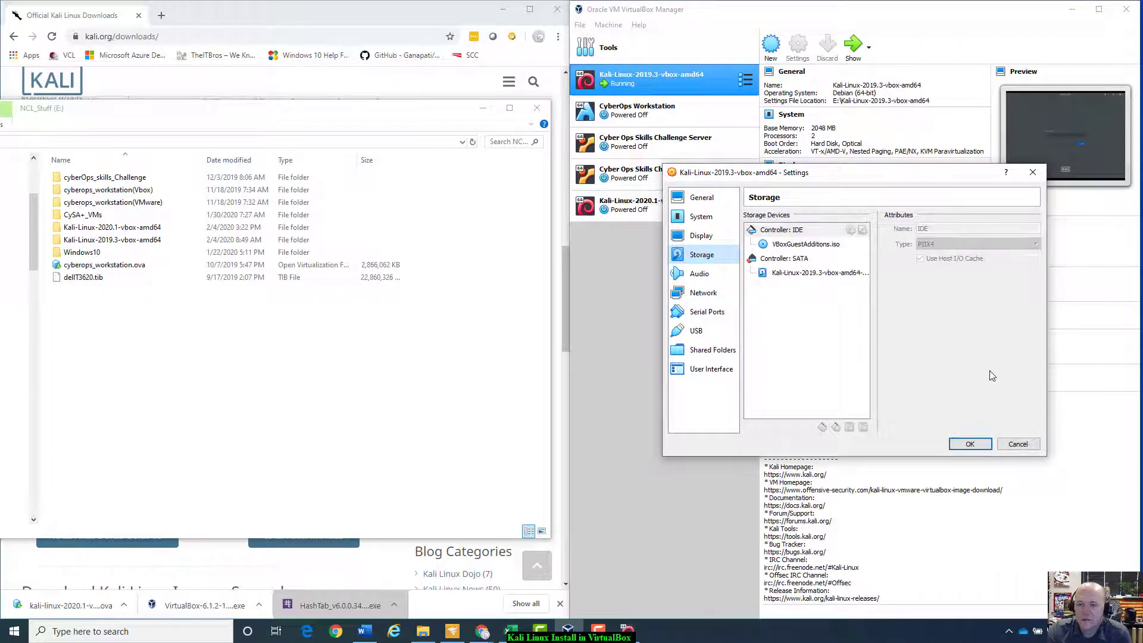
click(1032, 446)
right_click(667, 211)
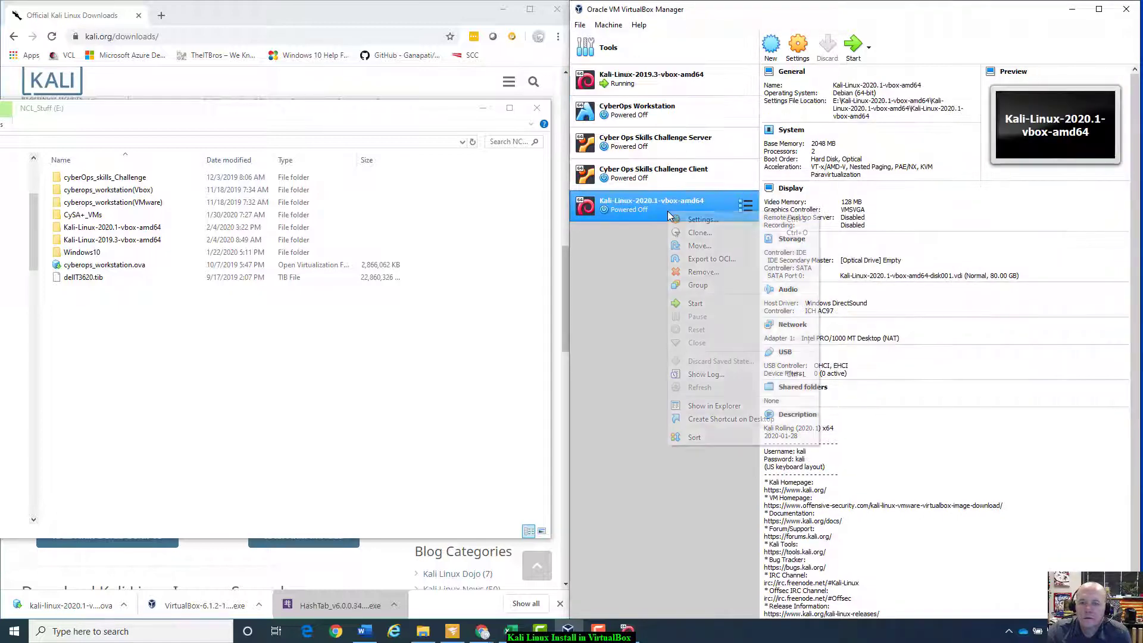
Step: Open Kali-Linux-2020.1 settings and keep the empty optical drive on IDE Secondary Master
click(708, 219)
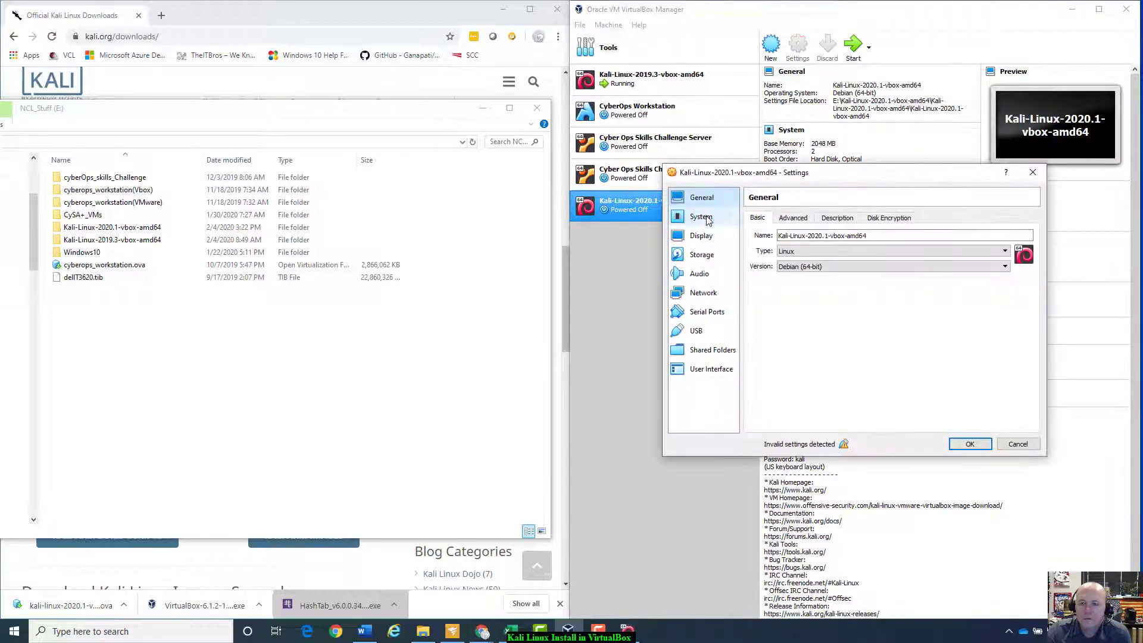
click(709, 292)
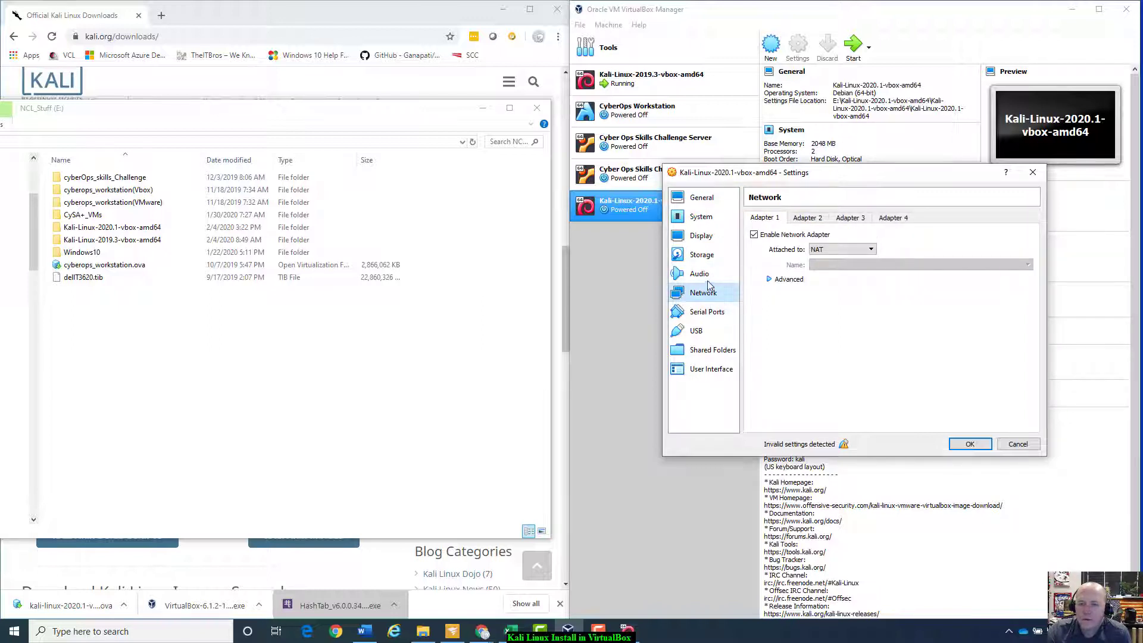
click(704, 255)
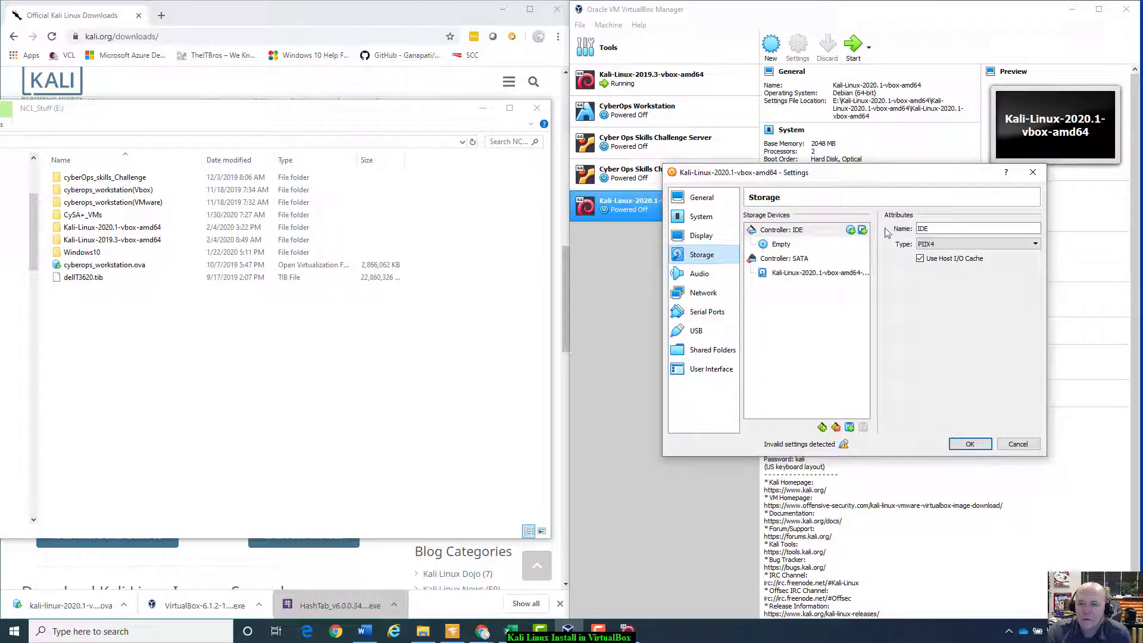
click(809, 244)
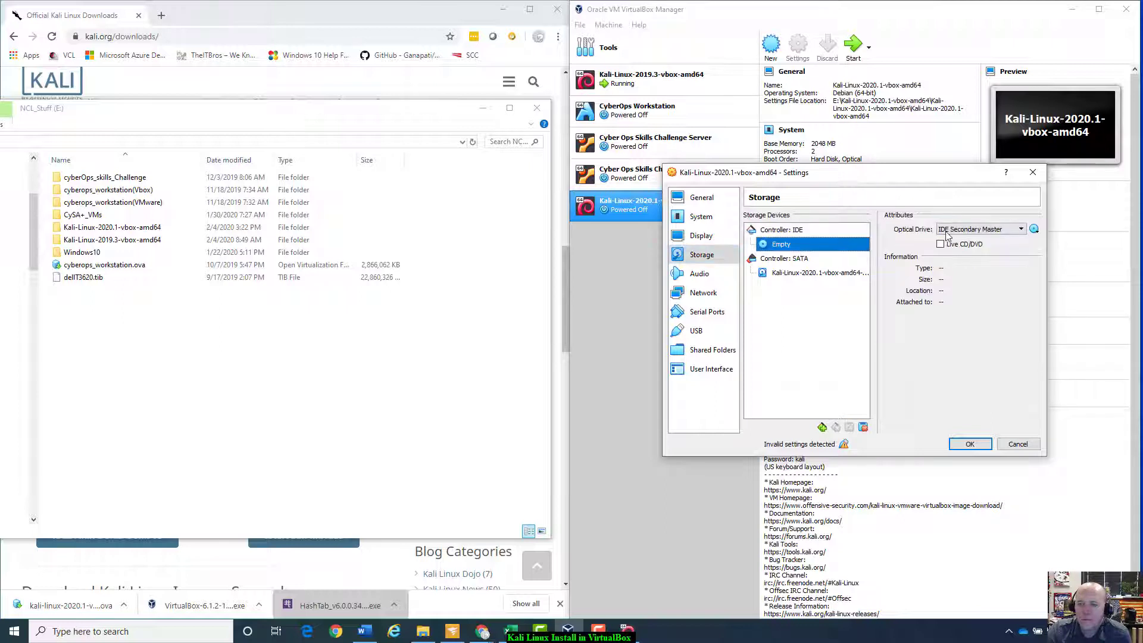
click(989, 229)
click(989, 228)
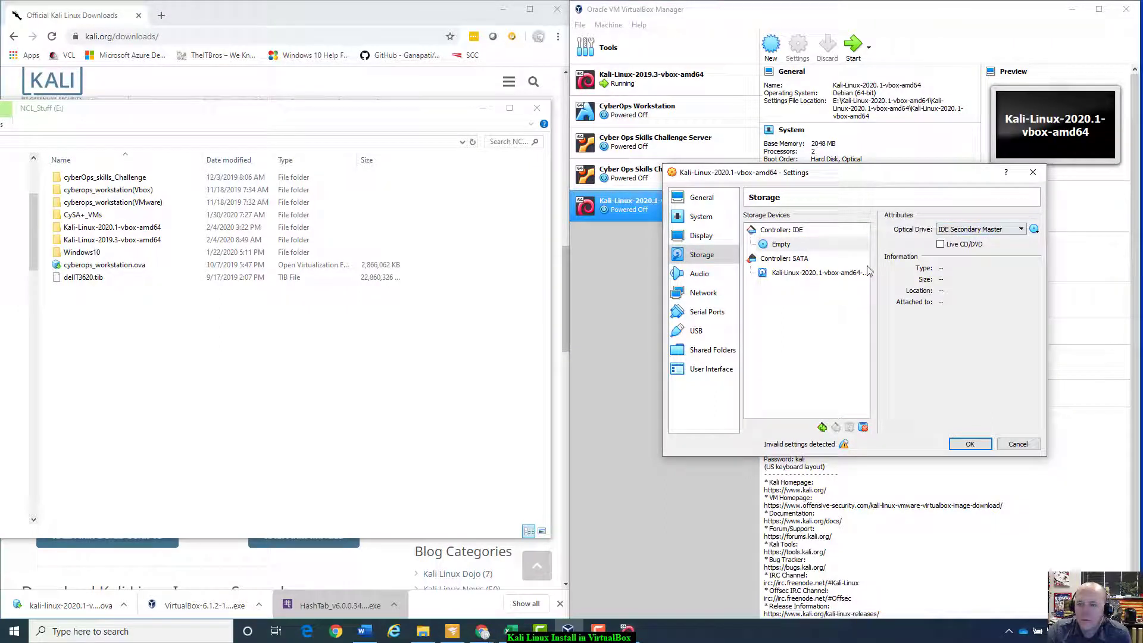
Step: Keep the IDE controller type as PIIX4 and view the 80 GB SATA disk details
click(783, 273)
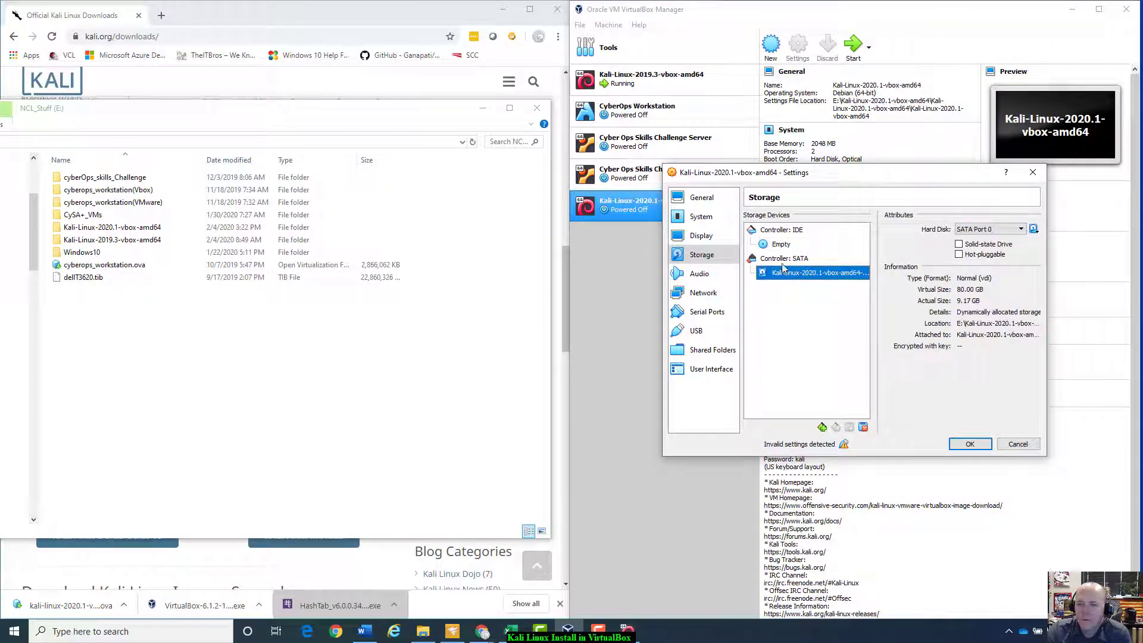
click(783, 244)
click(784, 231)
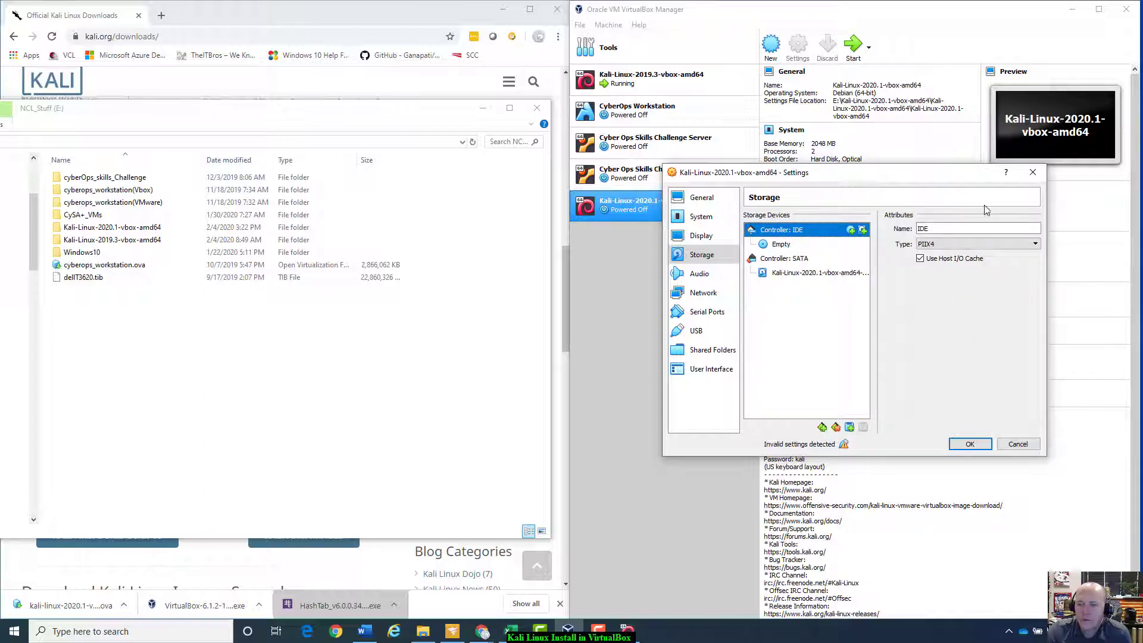
click(997, 245)
click(999, 246)
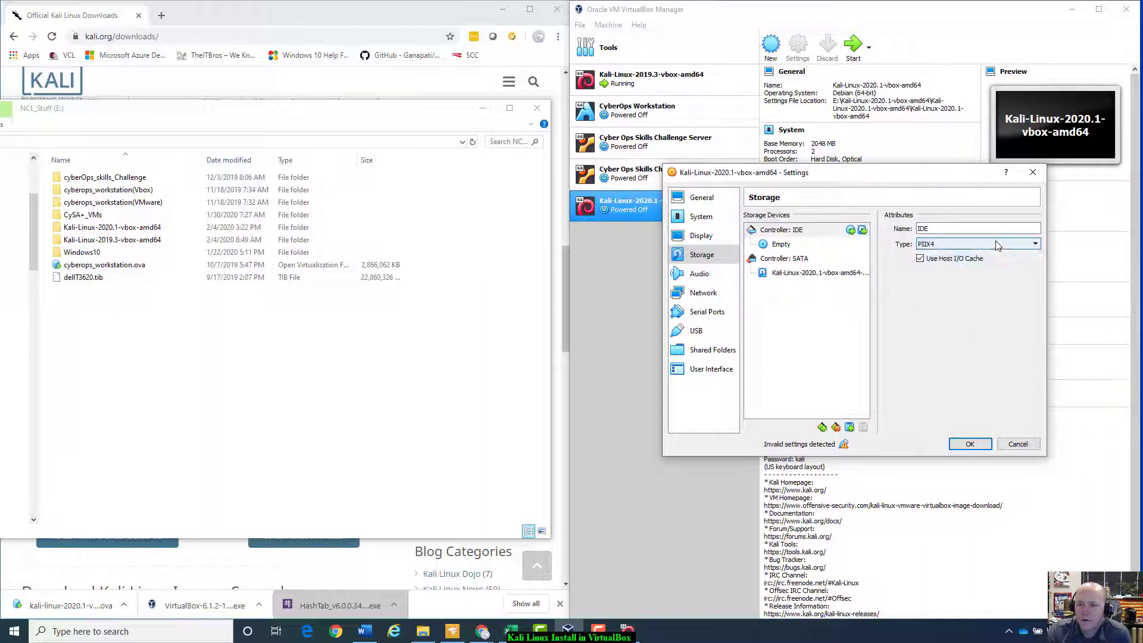
click(793, 276)
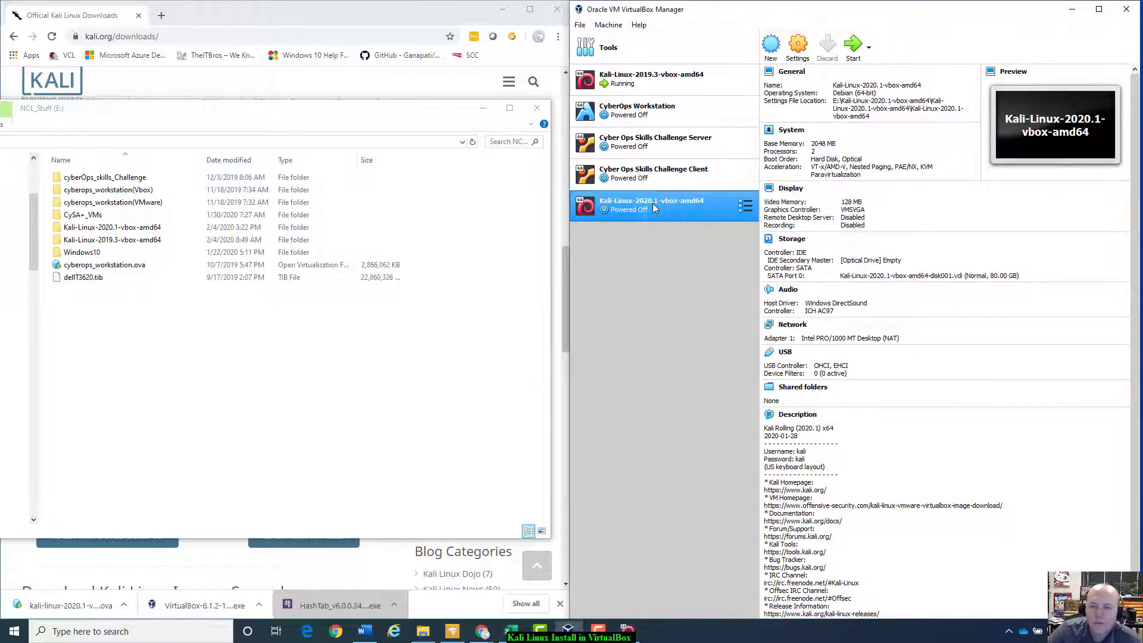
Step: Disable the USB controller in the Kali-Linux-2020.1 VM's settings and save the change
right_click(654, 207)
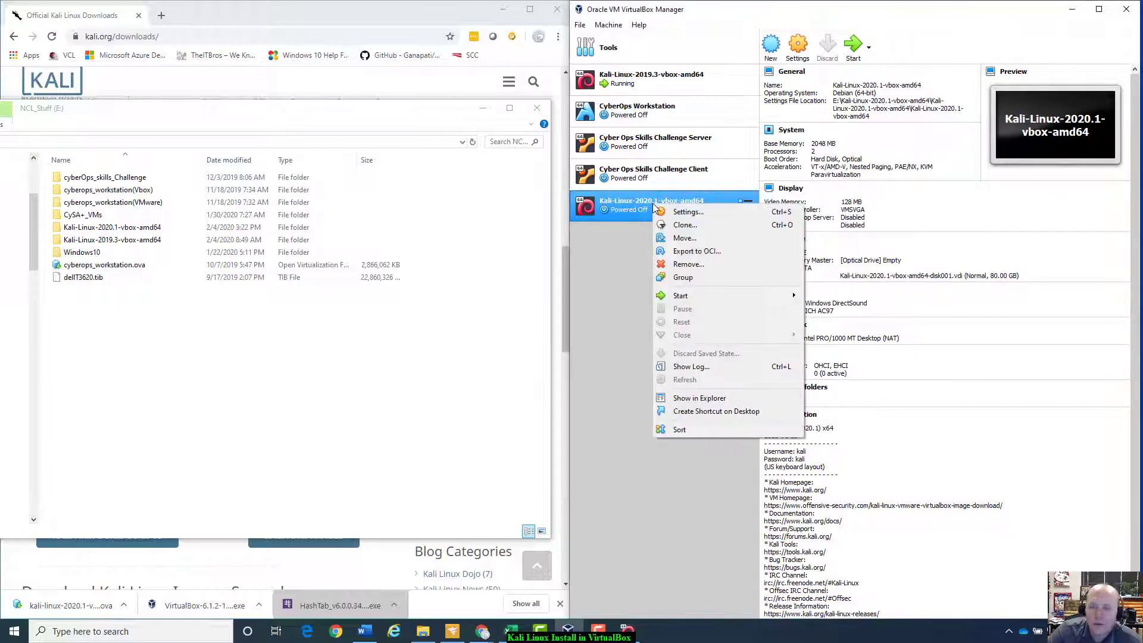
click(699, 214)
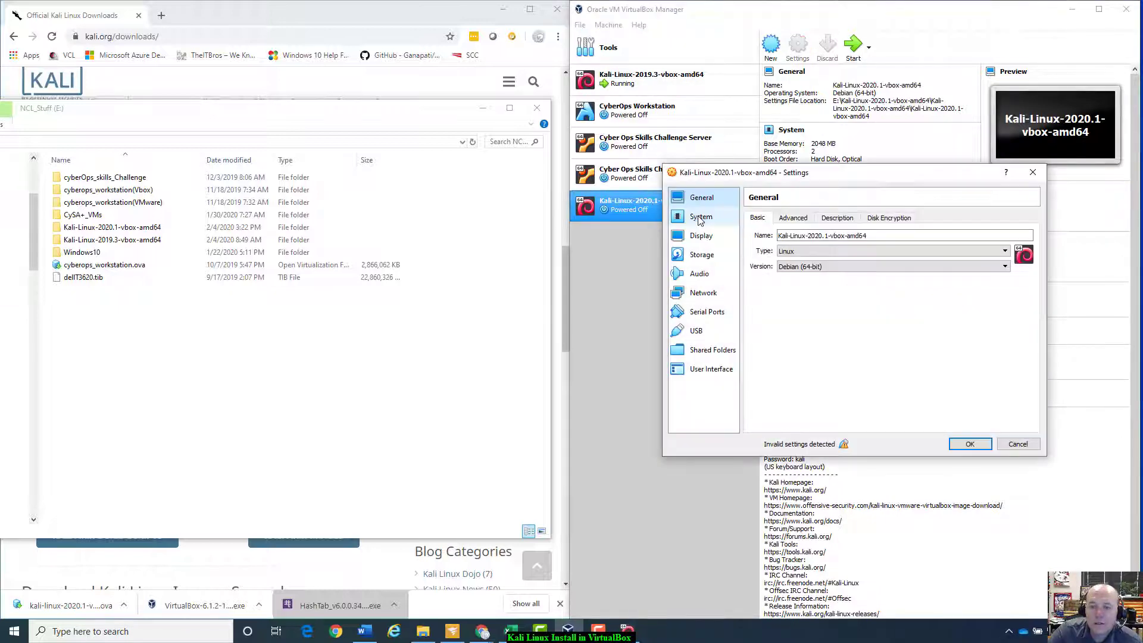
click(701, 333)
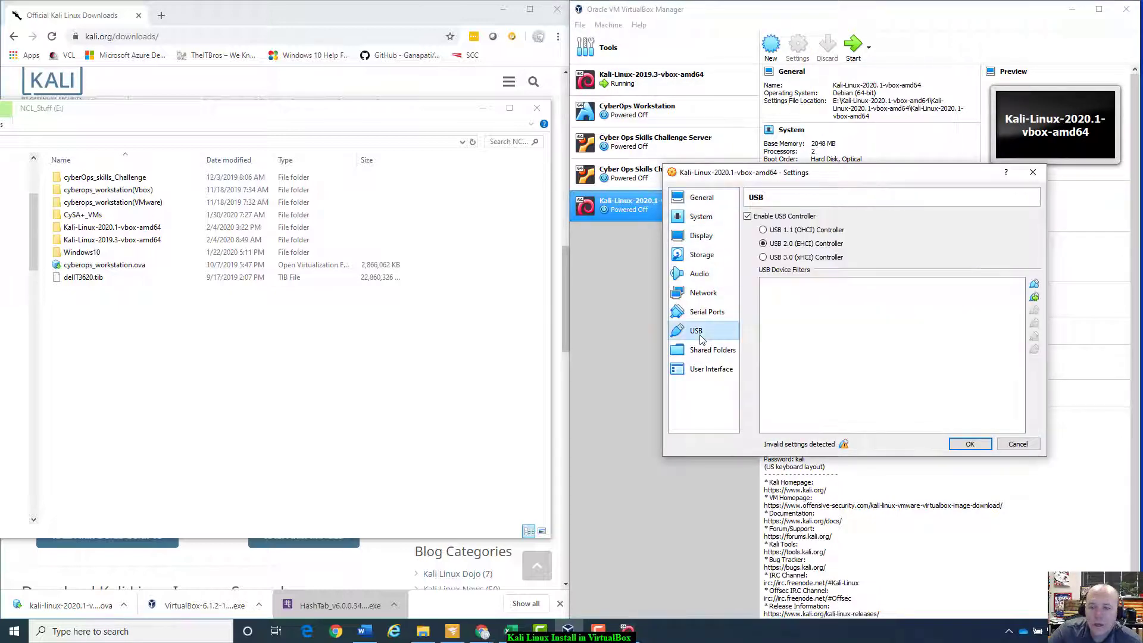
click(748, 217)
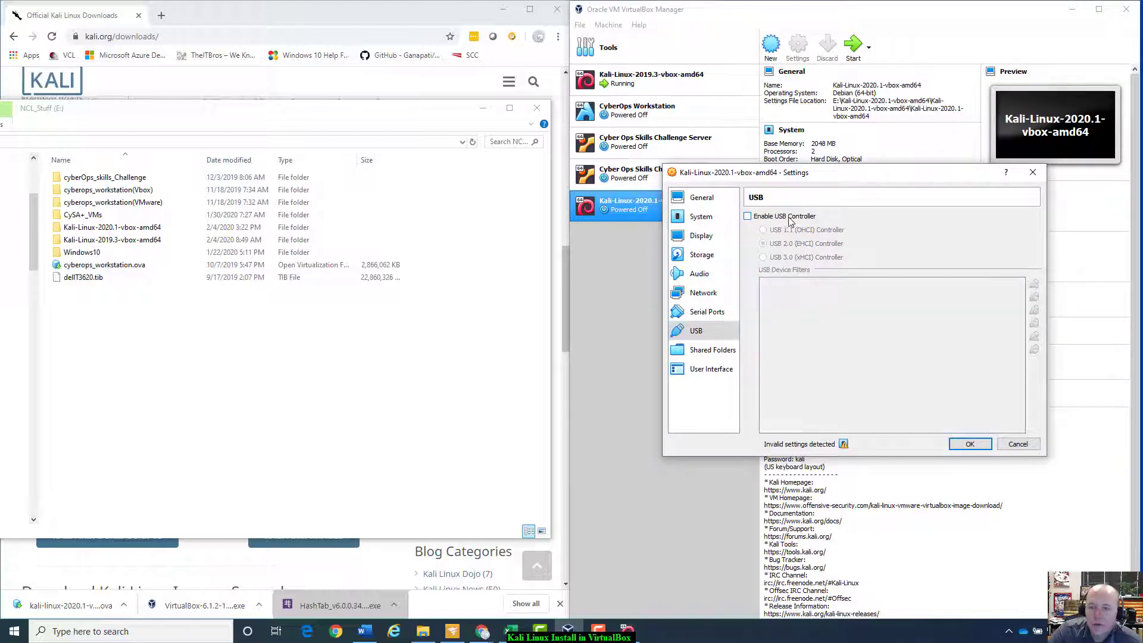
click(958, 447)
right_click(652, 204)
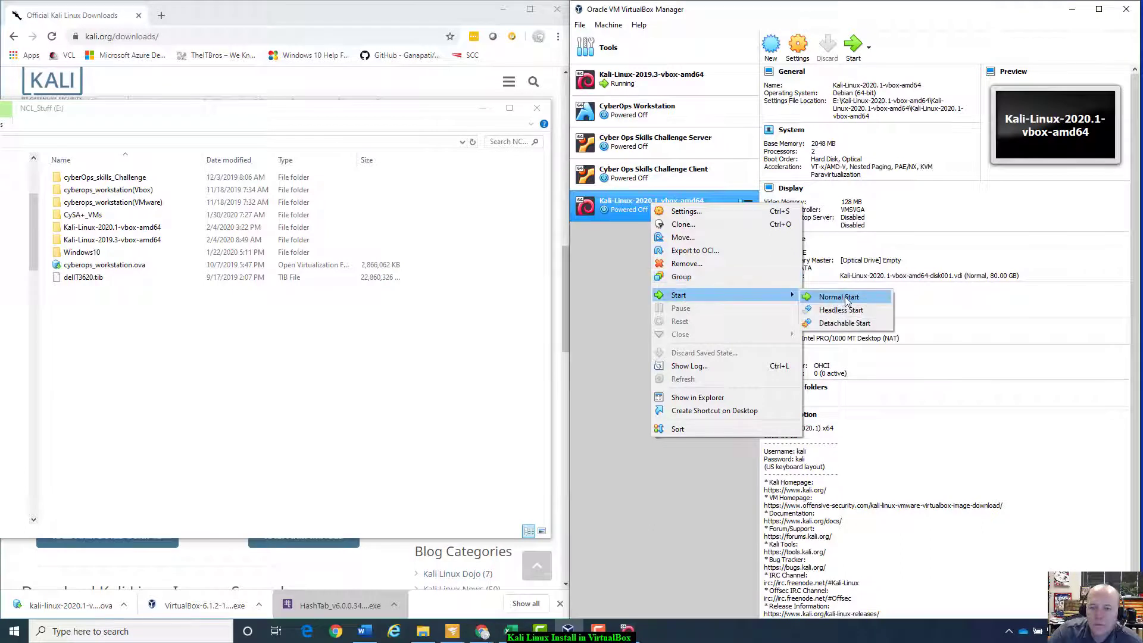
Step: Start the Kali-Linux-2020.1 VM normally, then reposition and enlarge its window while it boots
click(845, 297)
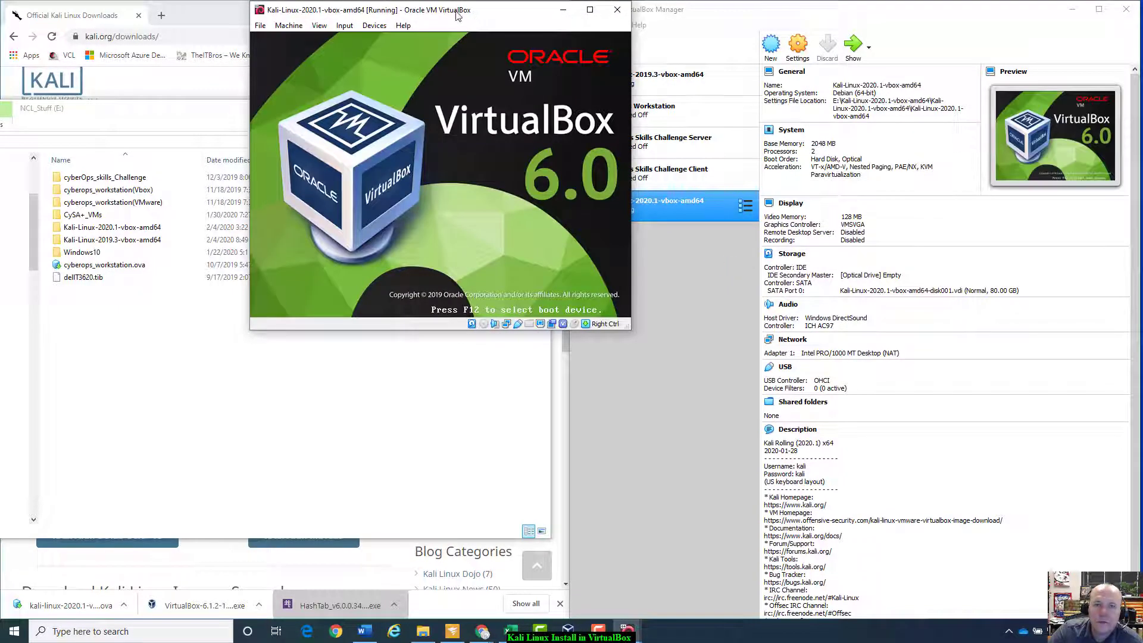
drag(457, 15, 838, 119)
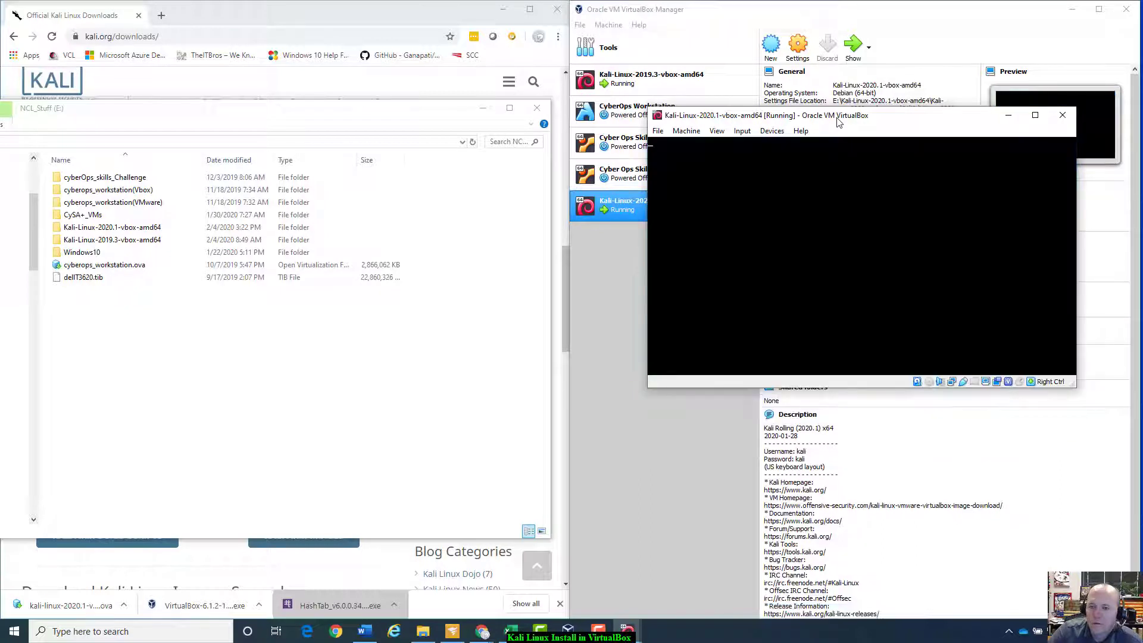
drag(839, 117, 761, 96)
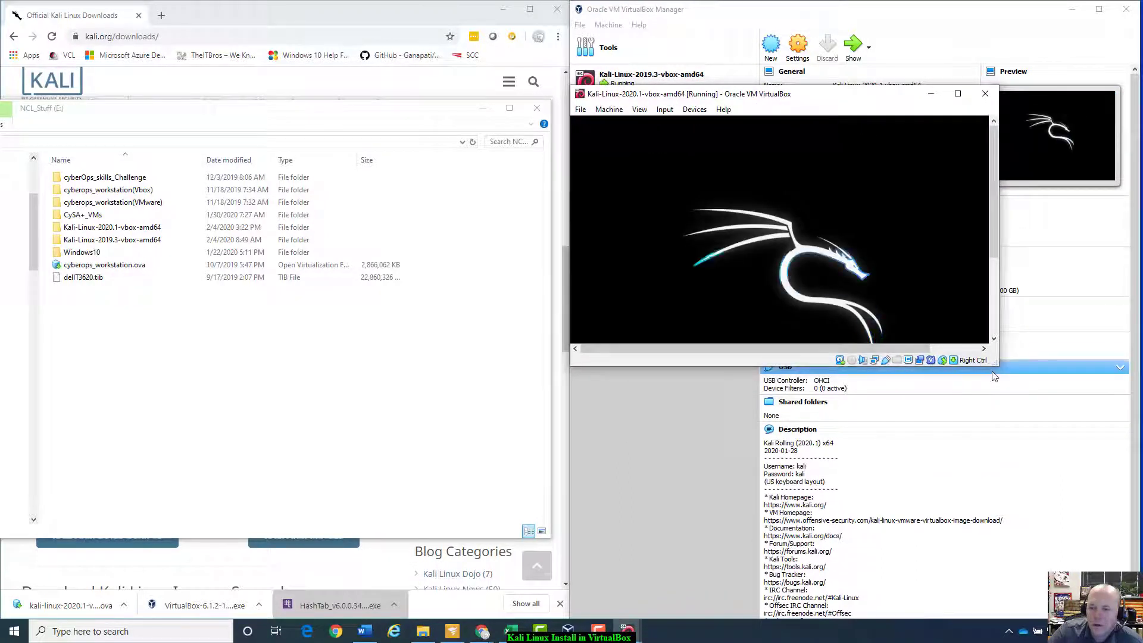
drag(996, 365, 1103, 547)
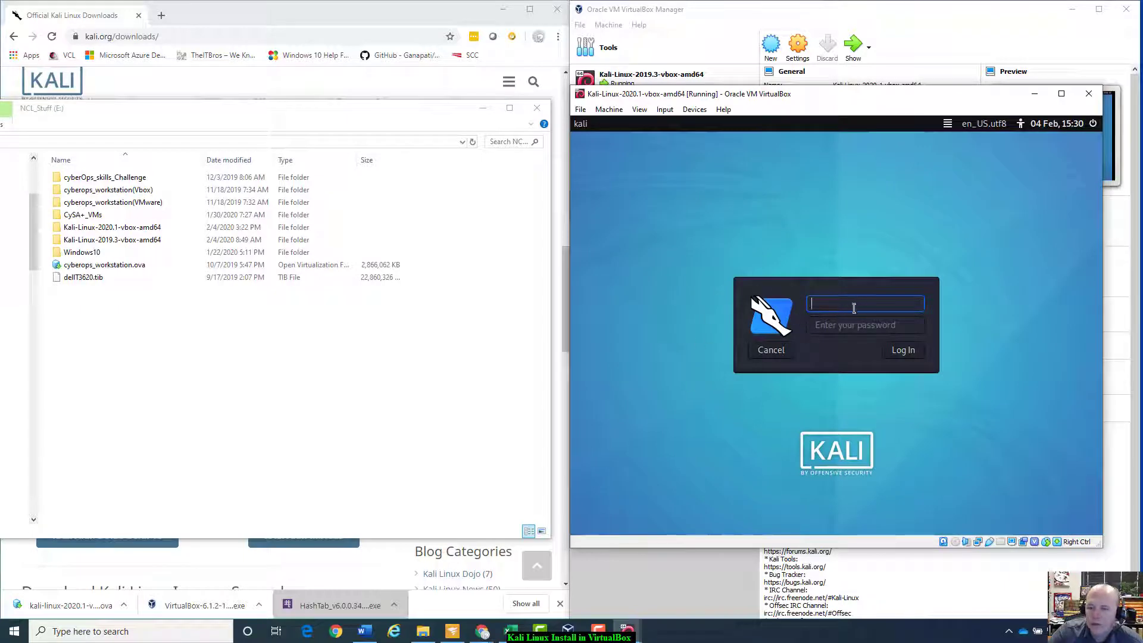
Step: Try logging in to Kali as root with the default password
text(r)
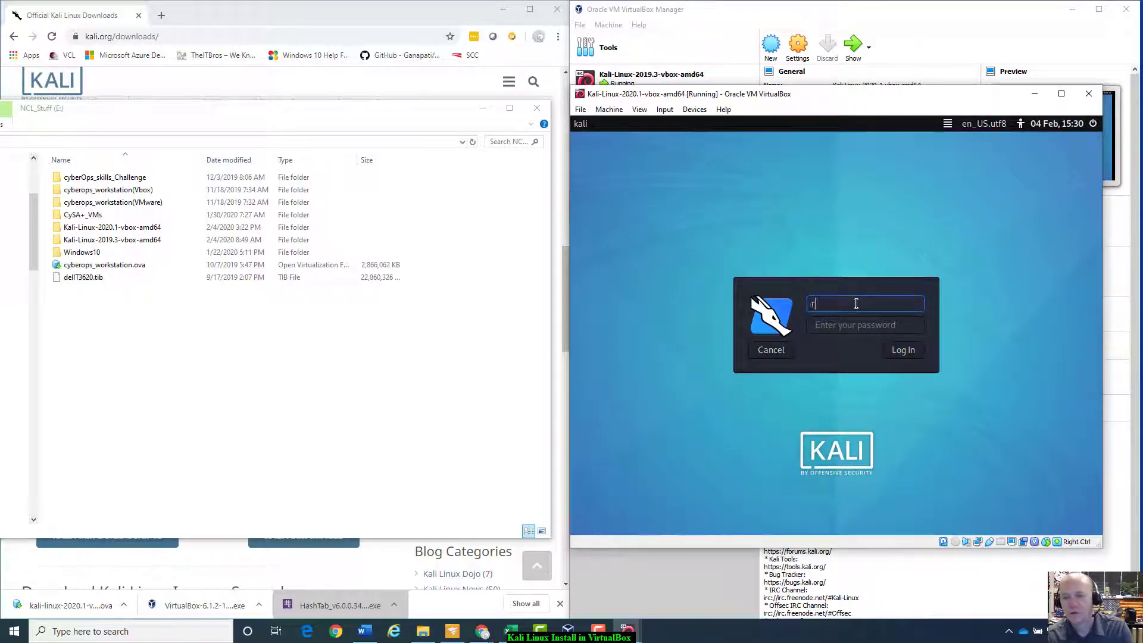
text(oot)
key(Return)
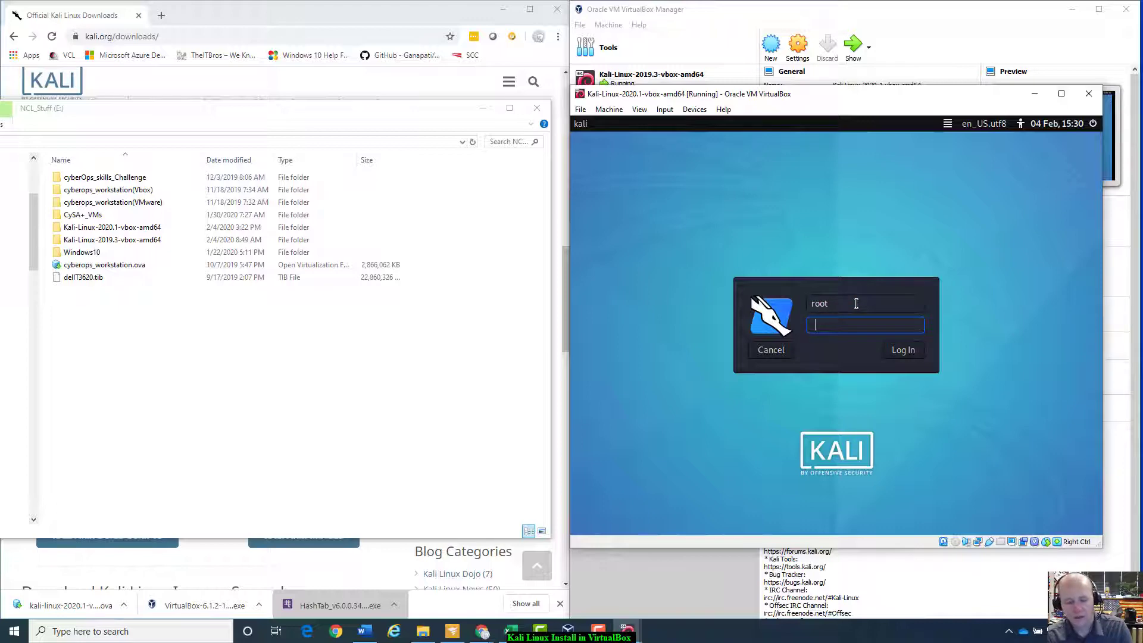
text(toor)
key(Return)
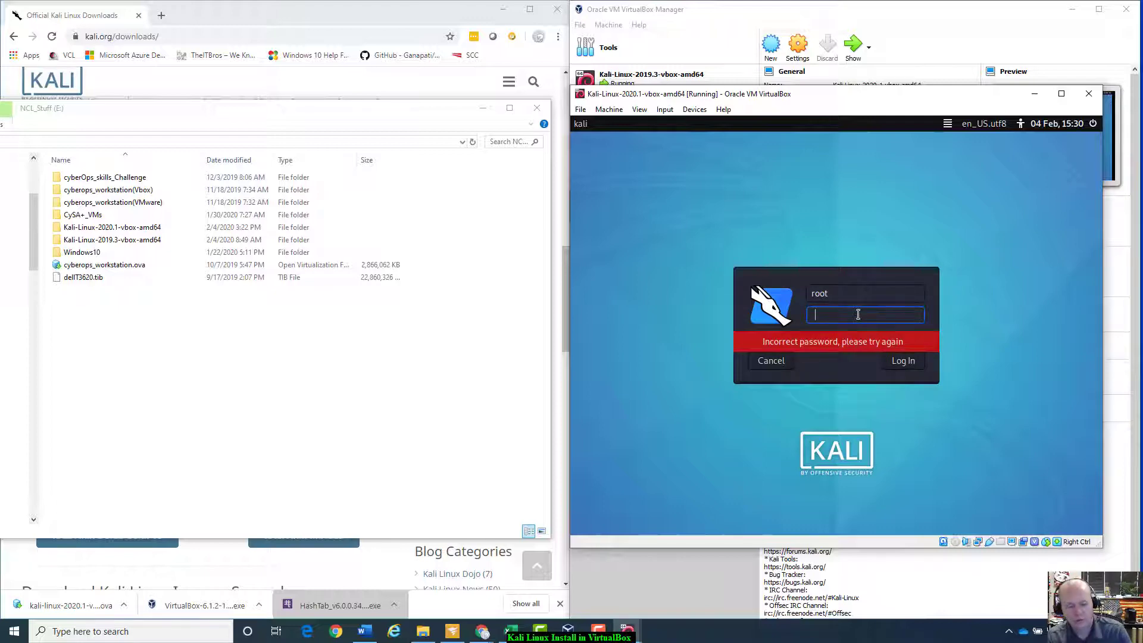
Step: Retry the login with a different username and password, then bring the Kali downloads page forward
text(k)
key(shift+Tab)
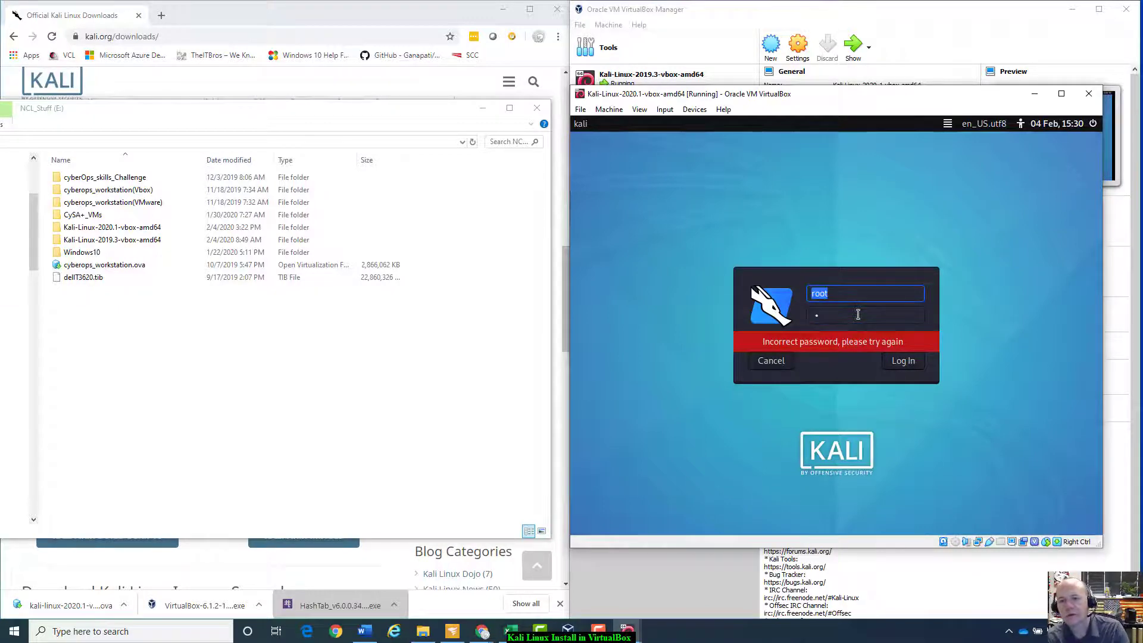
text(admin)
click(858, 314)
text(adm)
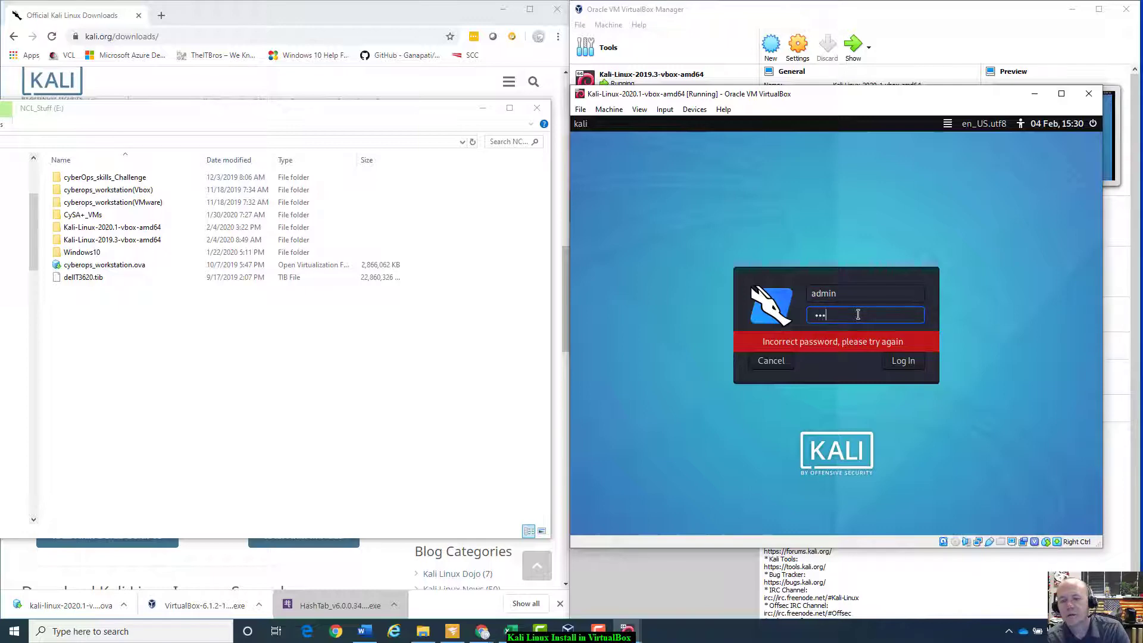
text(in)
key(Return)
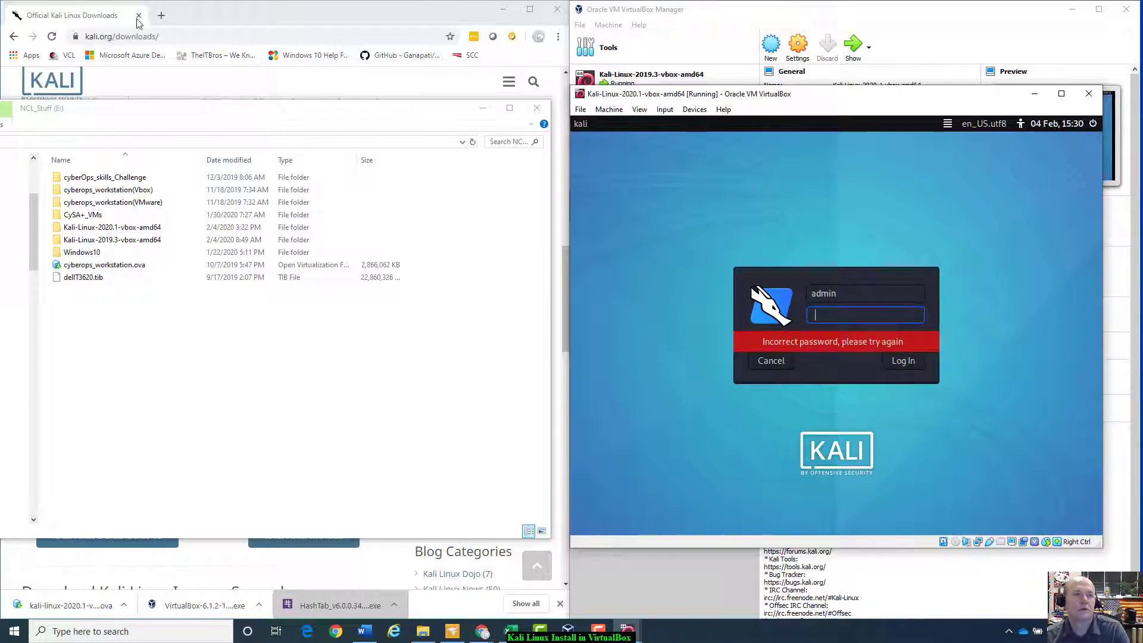
click(243, 3)
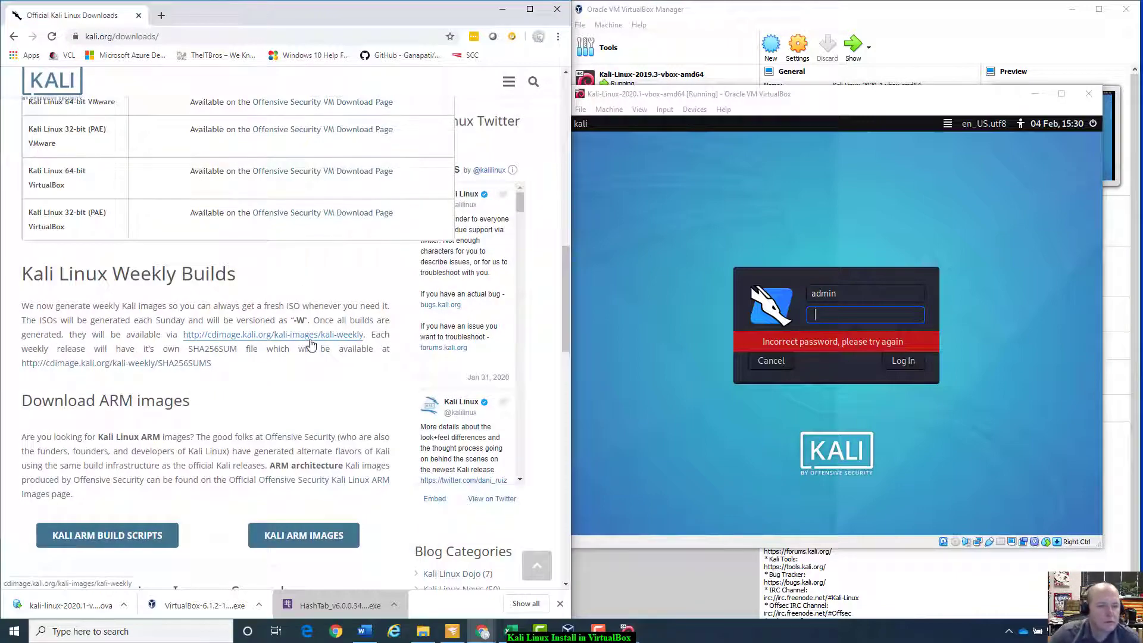
scroll(308, 333, up, 7)
scroll(309, 364, up, 1)
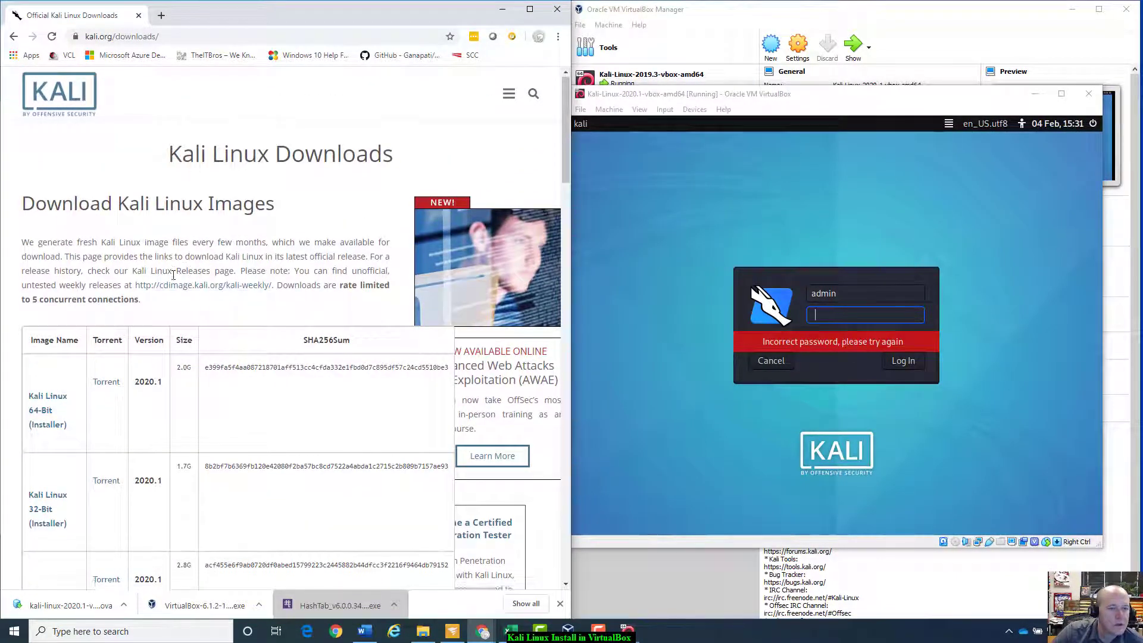
scroll(179, 269, down, 12)
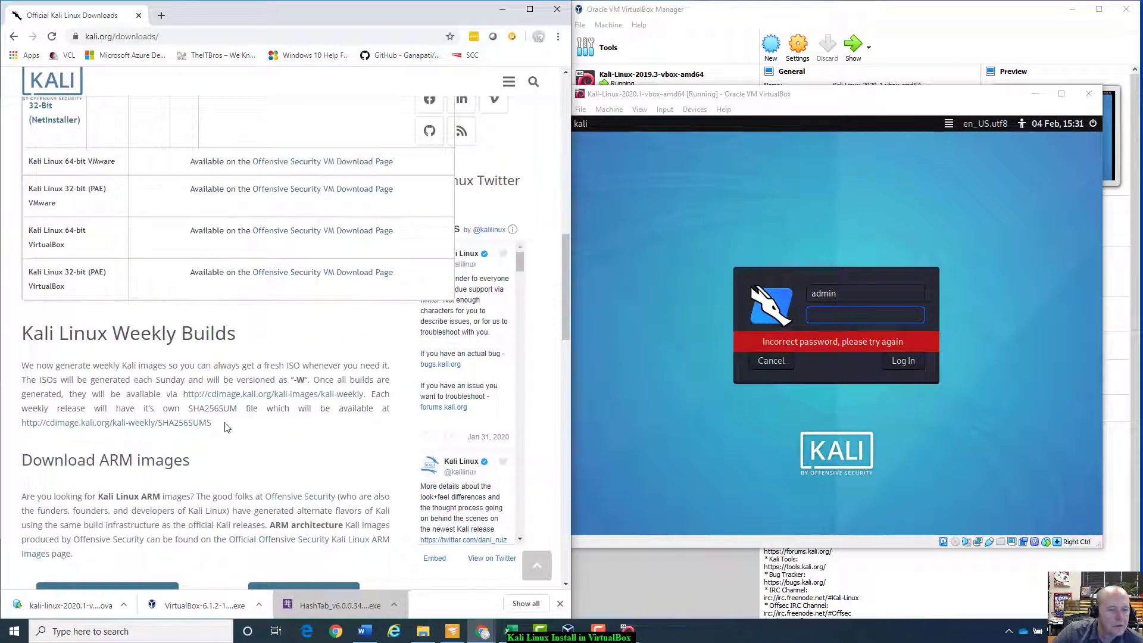
scroll(278, 447, down, 4)
scroll(279, 447, down, 7)
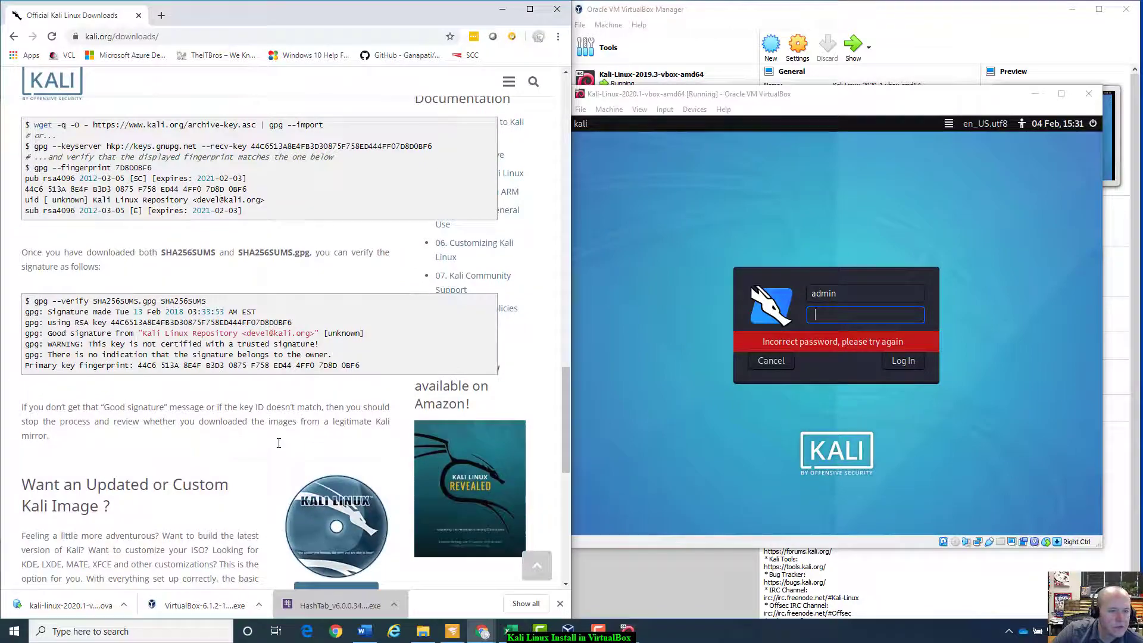
scroll(278, 445, down, 7)
scroll(278, 447, up, 20)
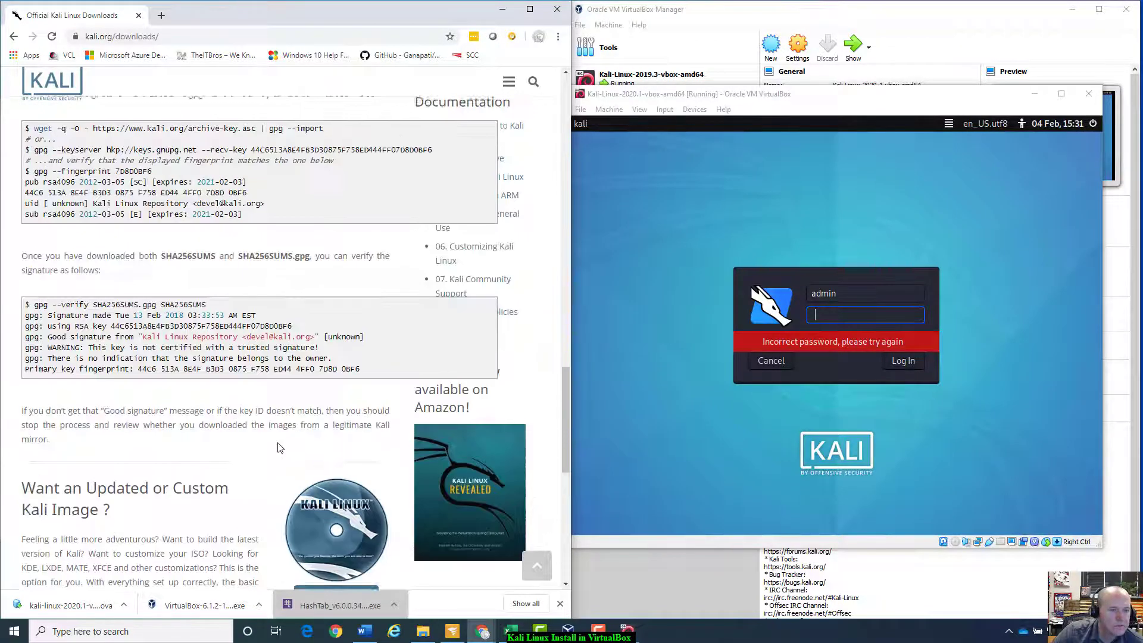
click(13, 36)
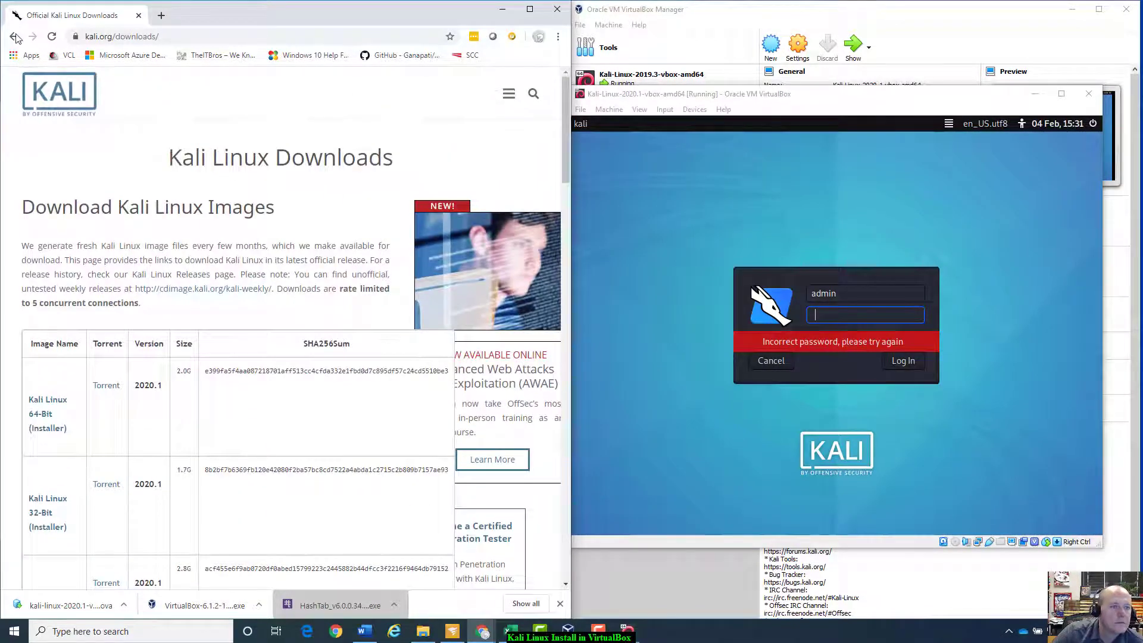
scroll(240, 246, up, 1)
scroll(240, 243, down, 13)
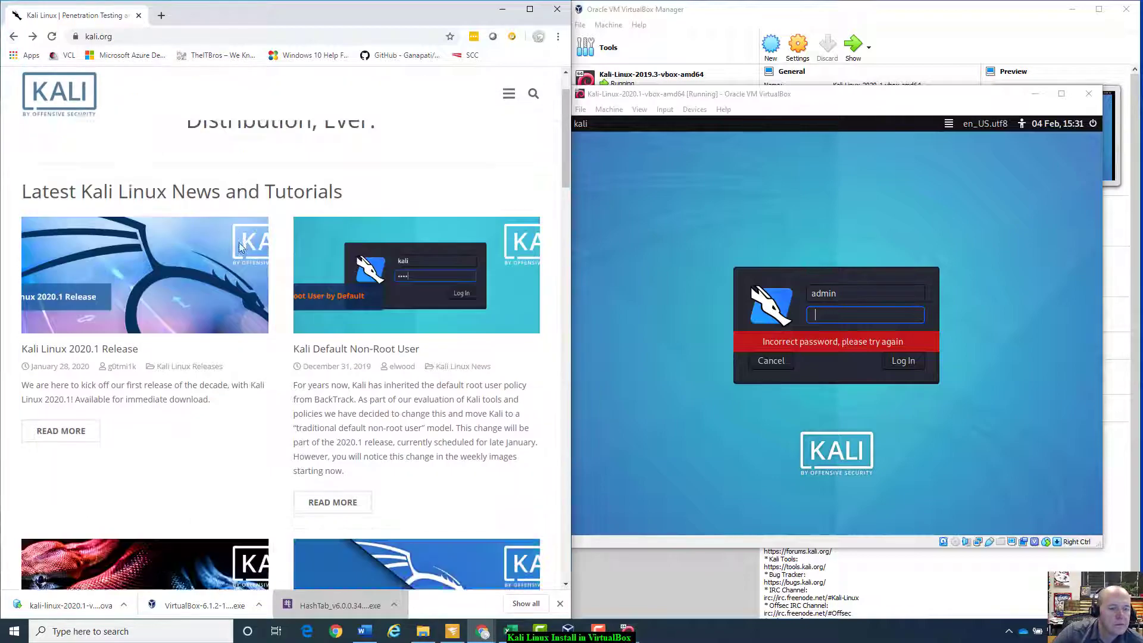
scroll(241, 247, up, 6)
scroll(240, 246, up, 7)
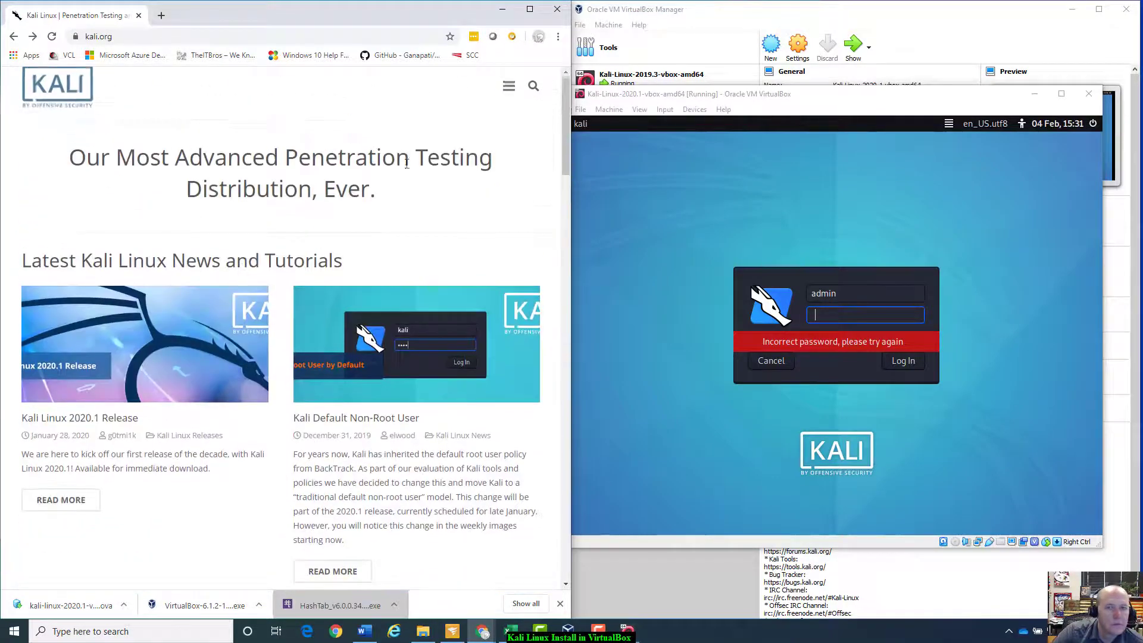
click(509, 94)
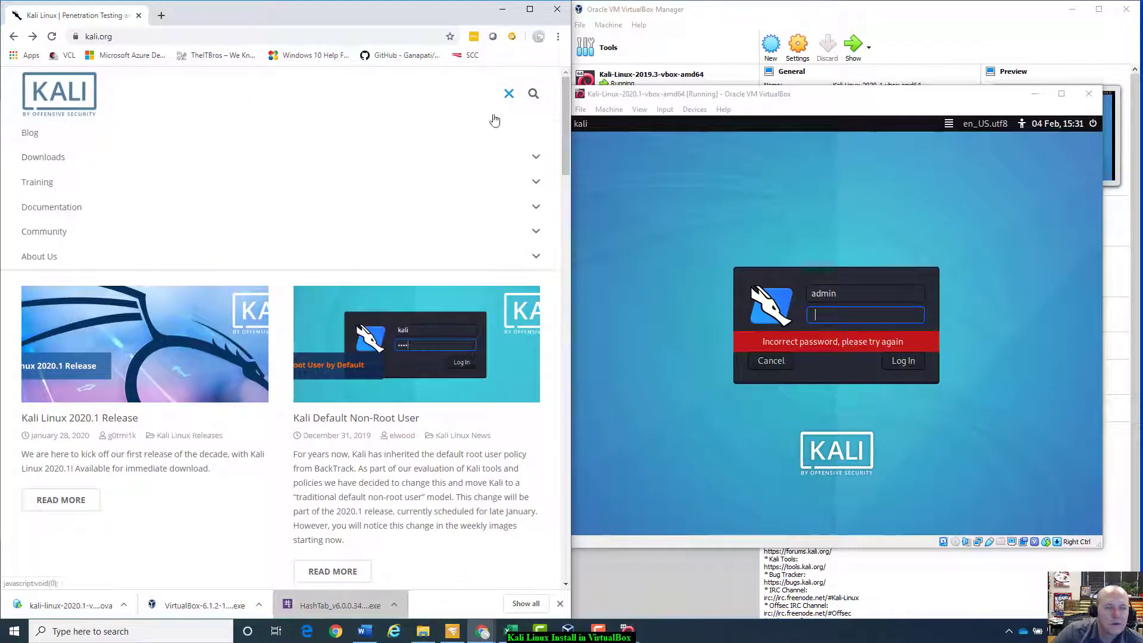
click(52, 156)
click(68, 184)
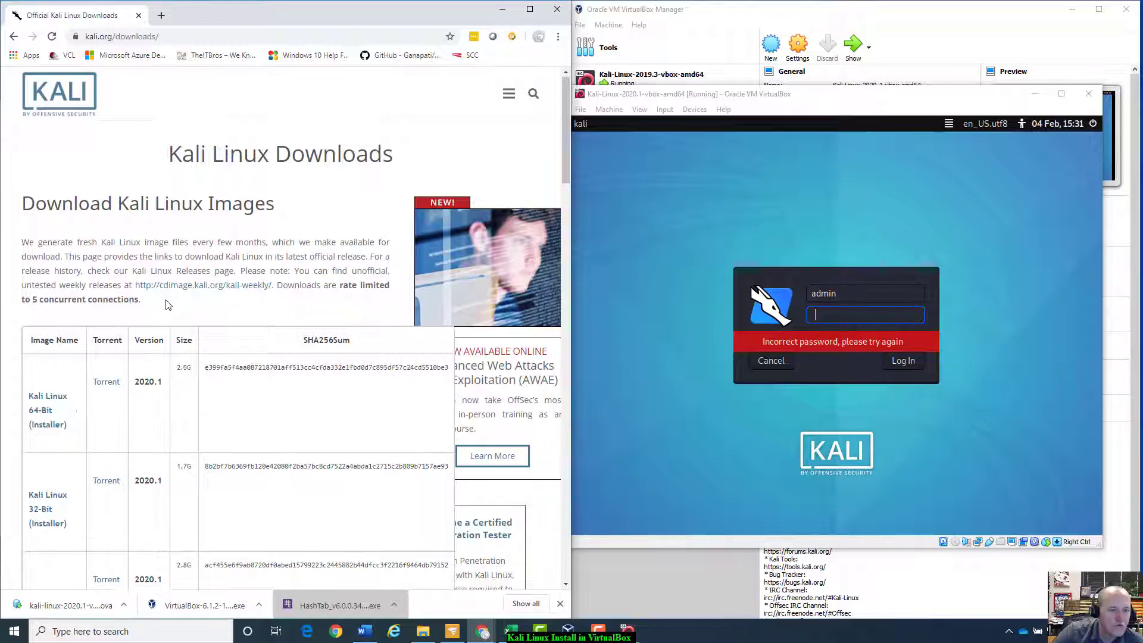
scroll(168, 304, down, 8)
scroll(167, 304, down, 5)
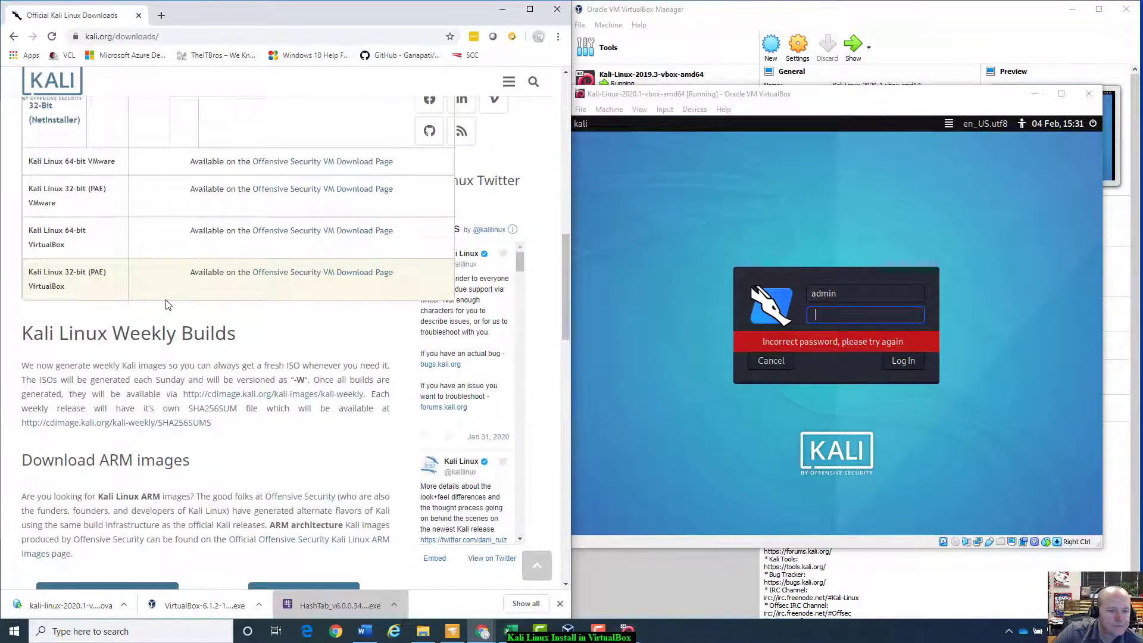
scroll(167, 304, down, 7)
scroll(168, 300, down, 5)
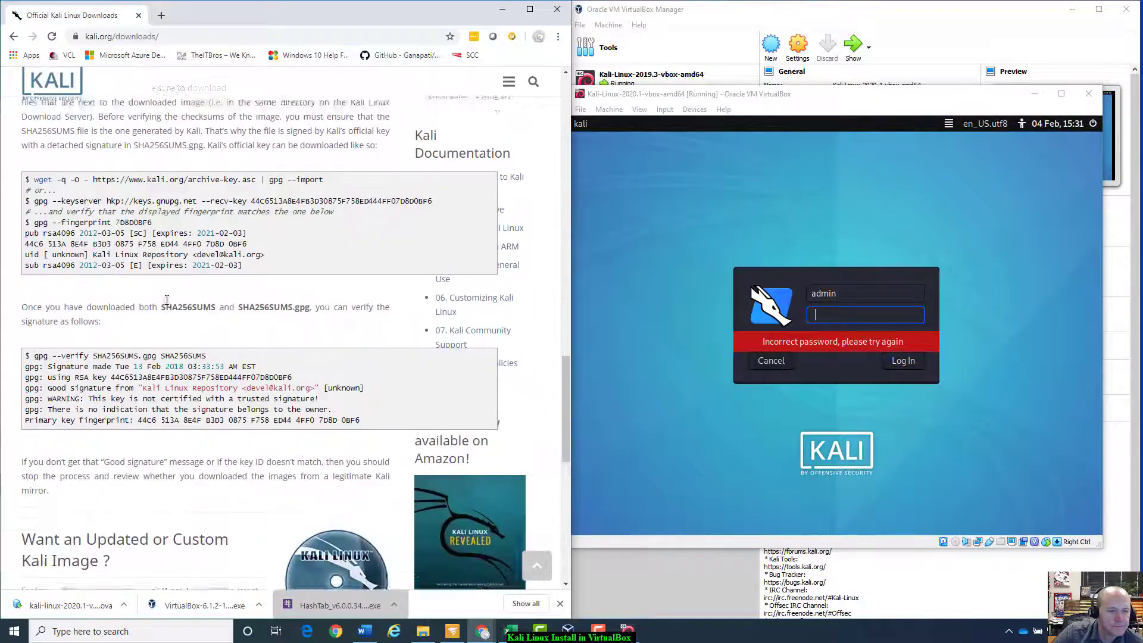
Step: Retry logging in to the 2020.1 VM as root with the default password
double_click(877, 294)
text(root)
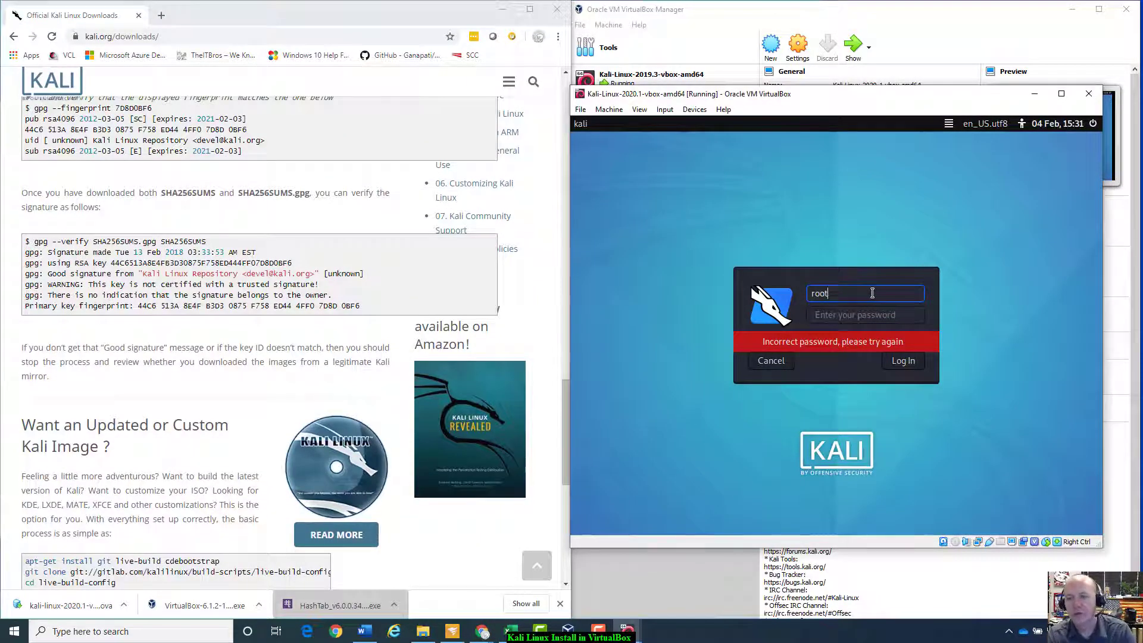
key(Return)
text(toor)
key(Return)
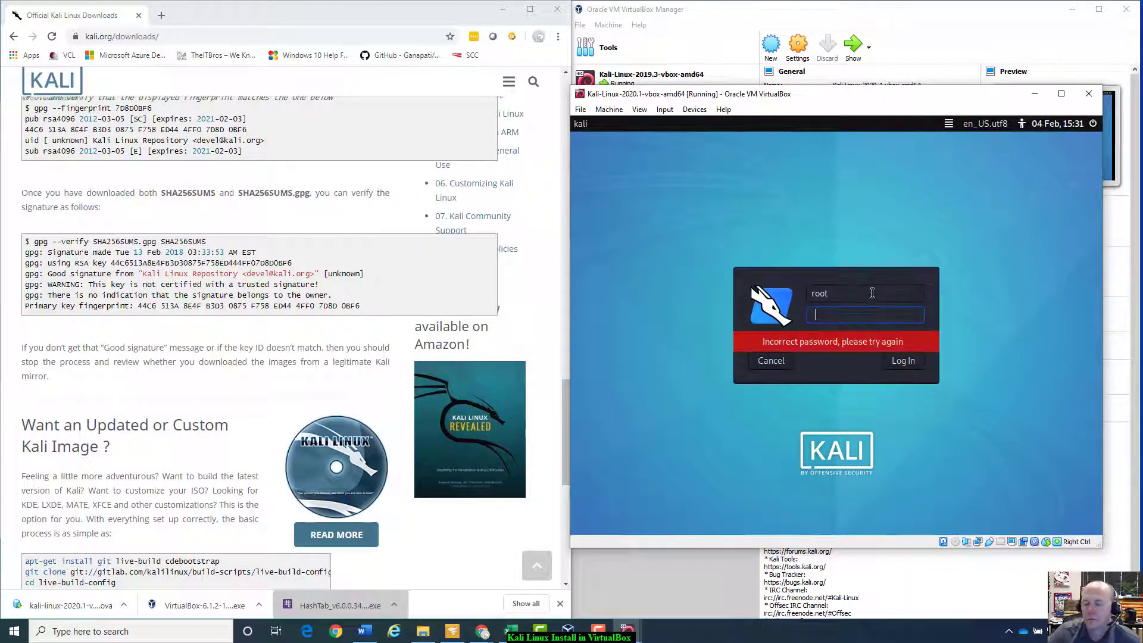
Step: Check the default credentials in the VM's Description panel and sign in as kali
double_click(858, 297)
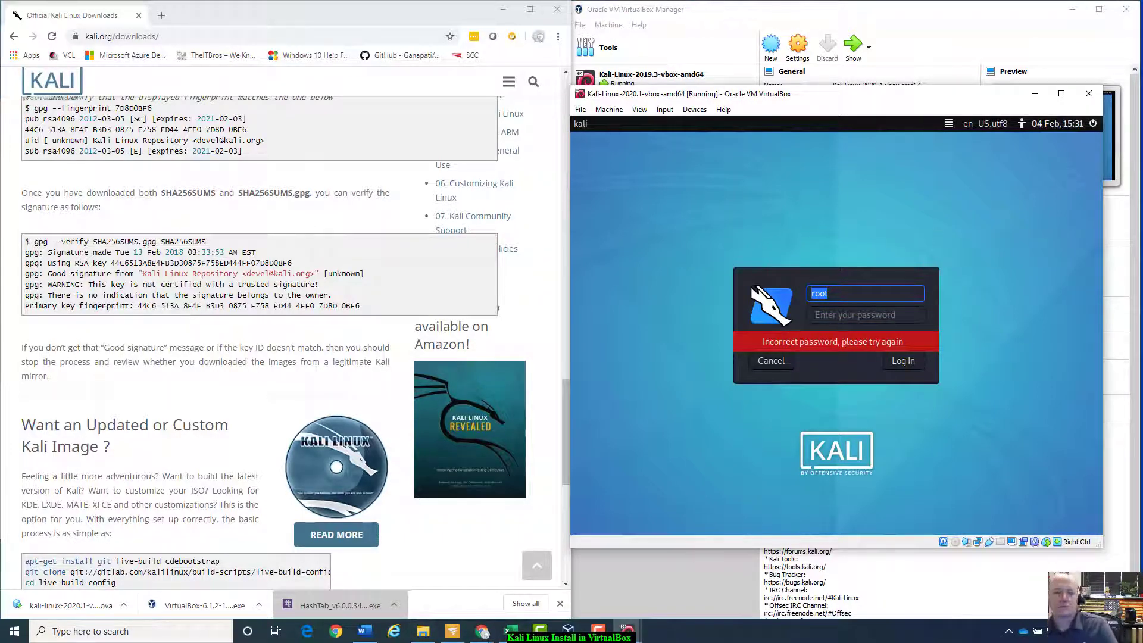
drag(894, 93, 349, 133)
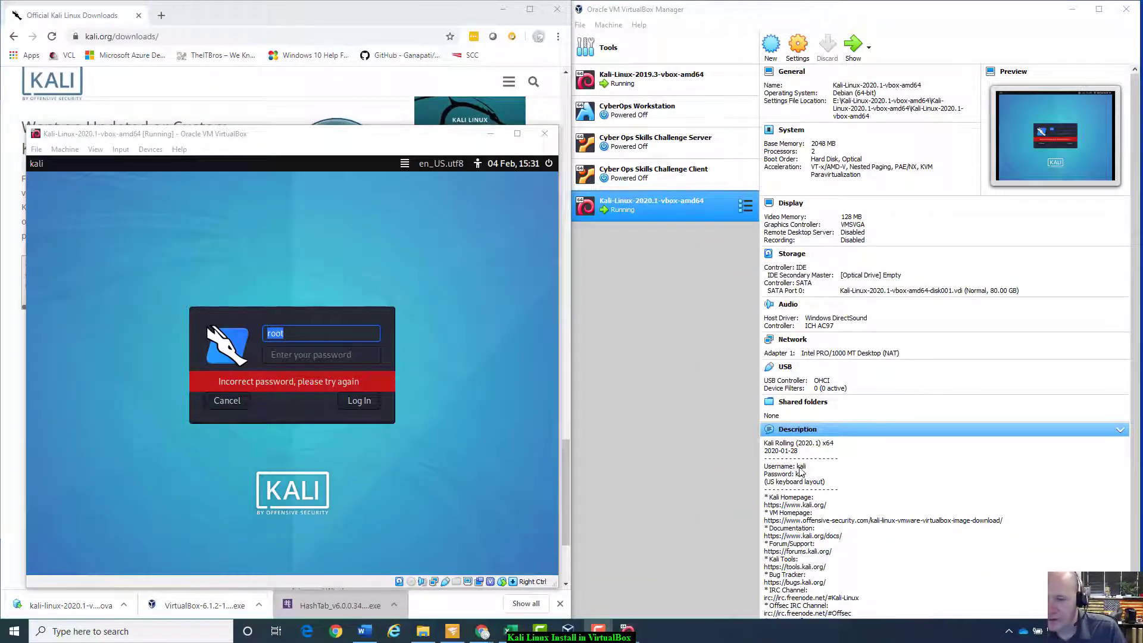
drag(226, 135, 616, 57)
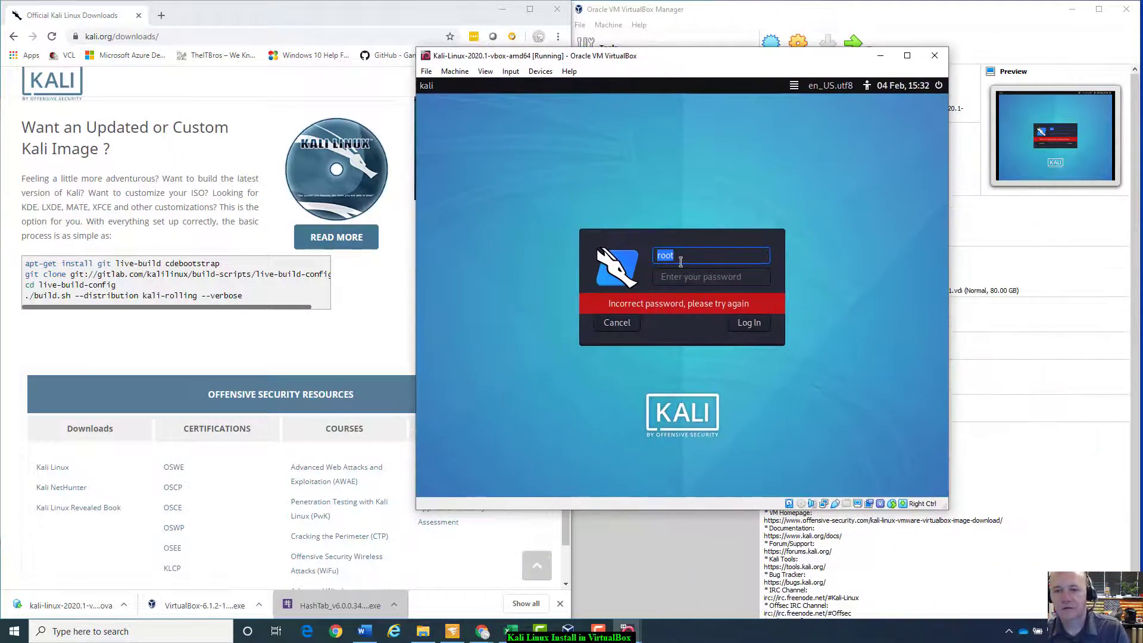
text(kal)
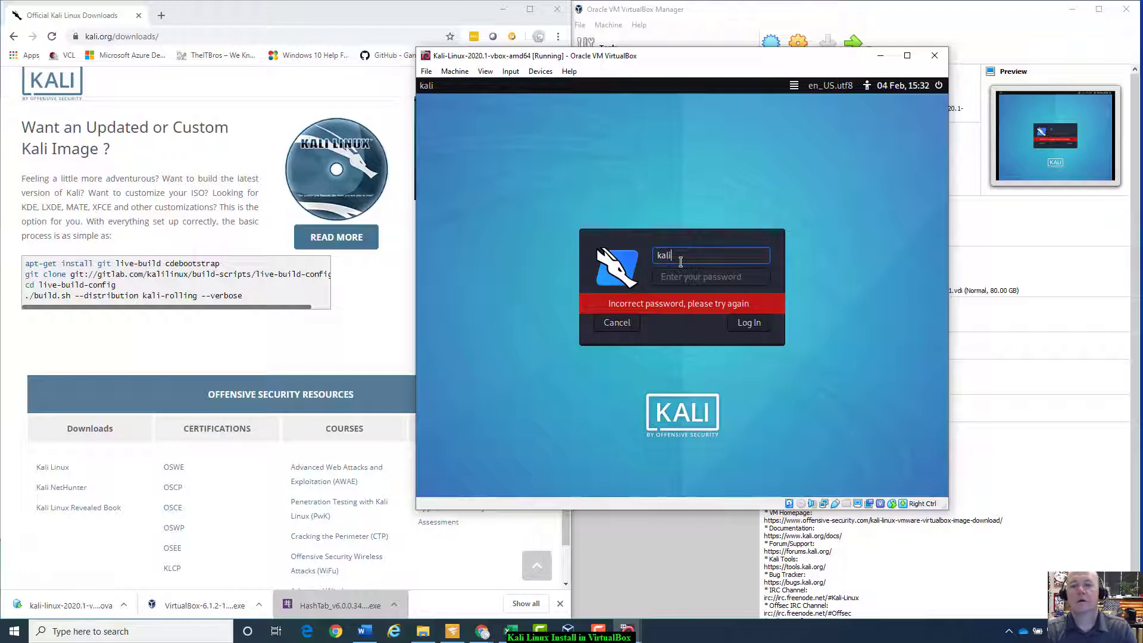
text(i)
key(Tab)
text(kali)
key(Return)
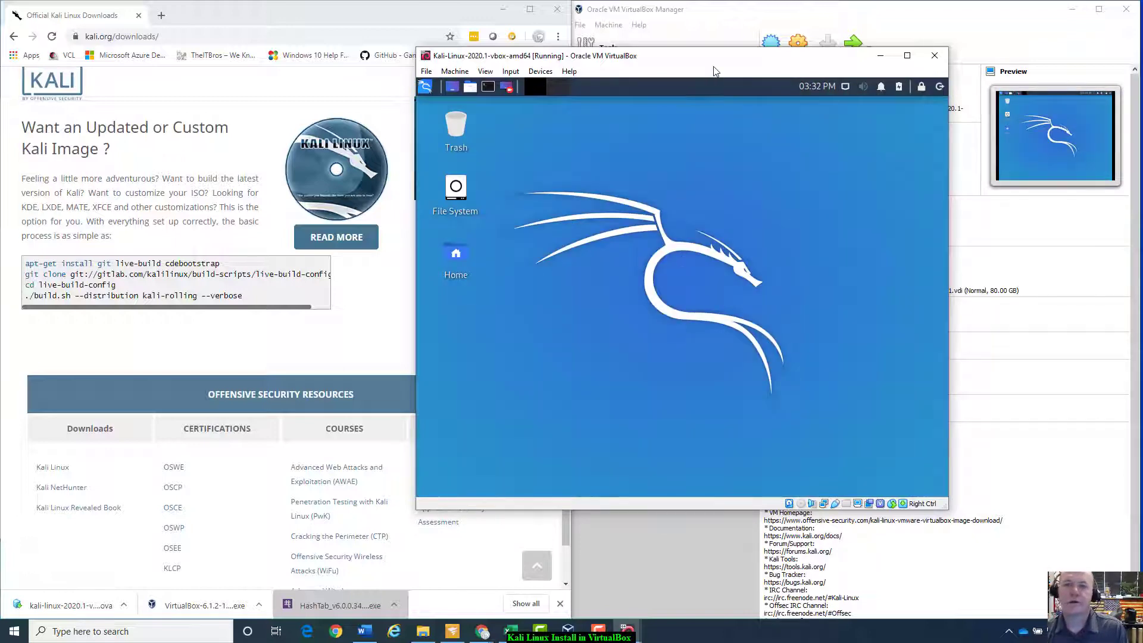
Step: Reposition the VM window and choose Take Snapshot from its Machine menu
drag(714, 62, 850, 98)
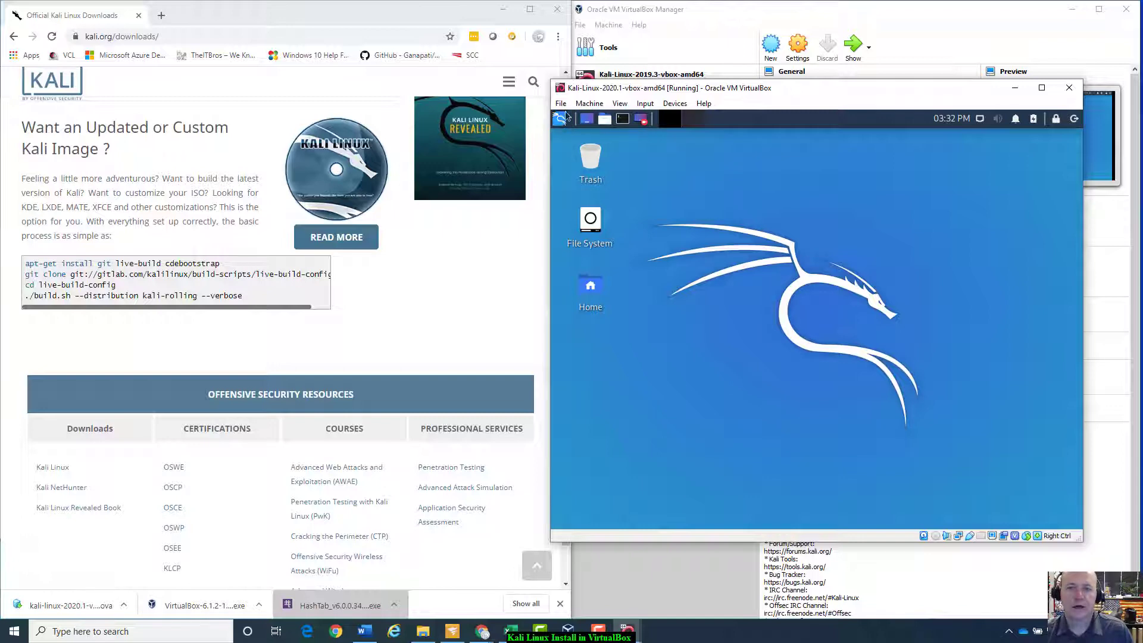
click(590, 103)
click(614, 118)
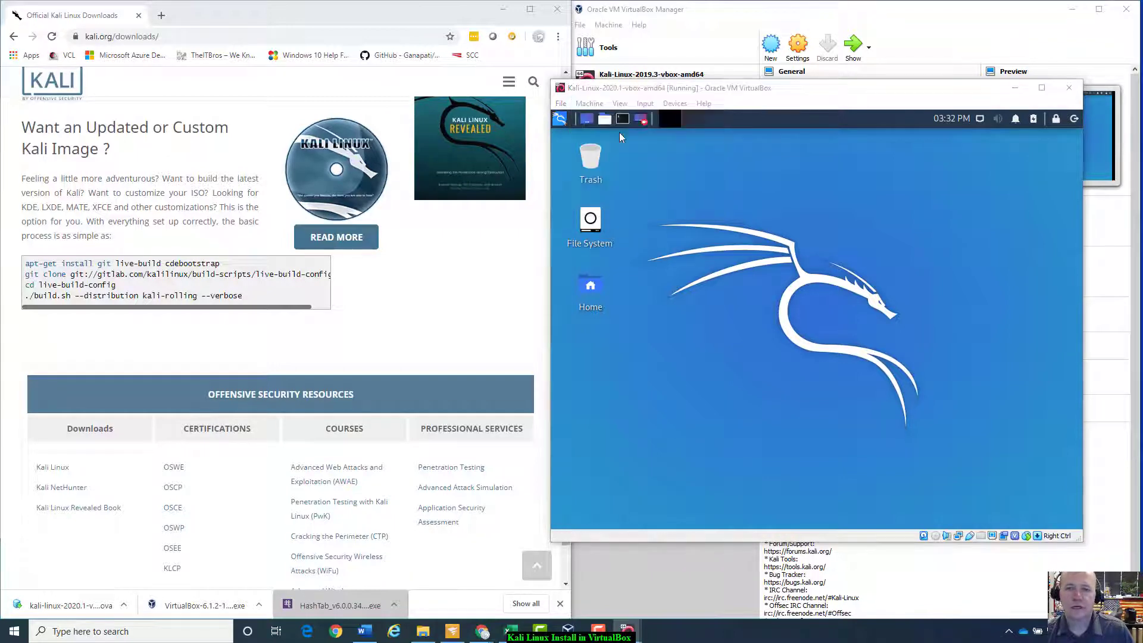
Step: Name the snapshot Fresh_Install and take it
triple_click(795, 250)
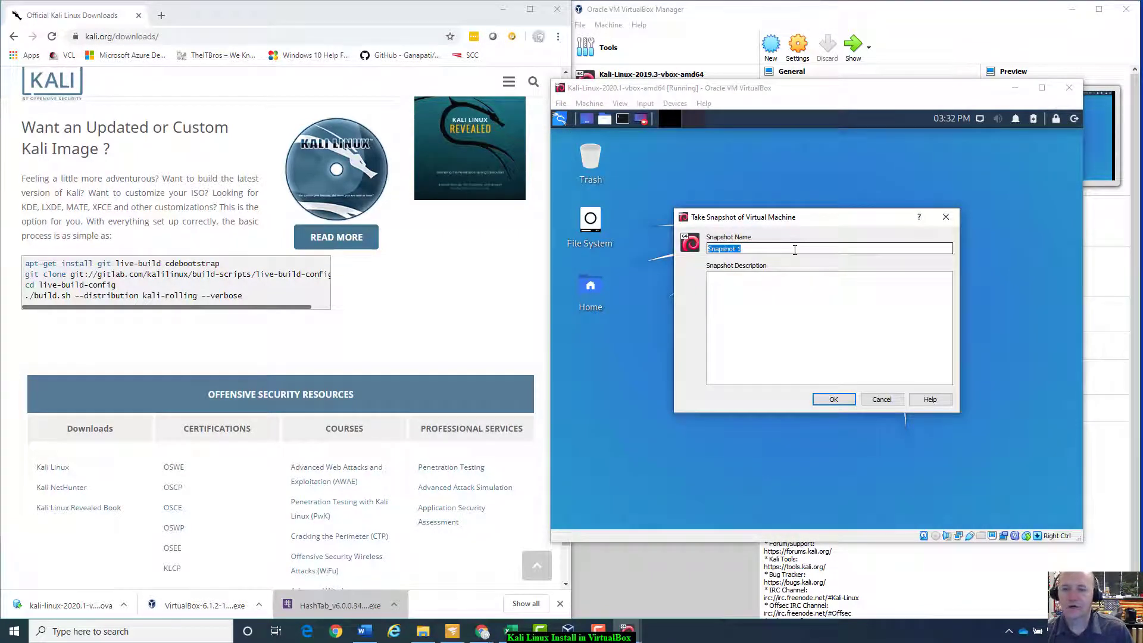
text(F)
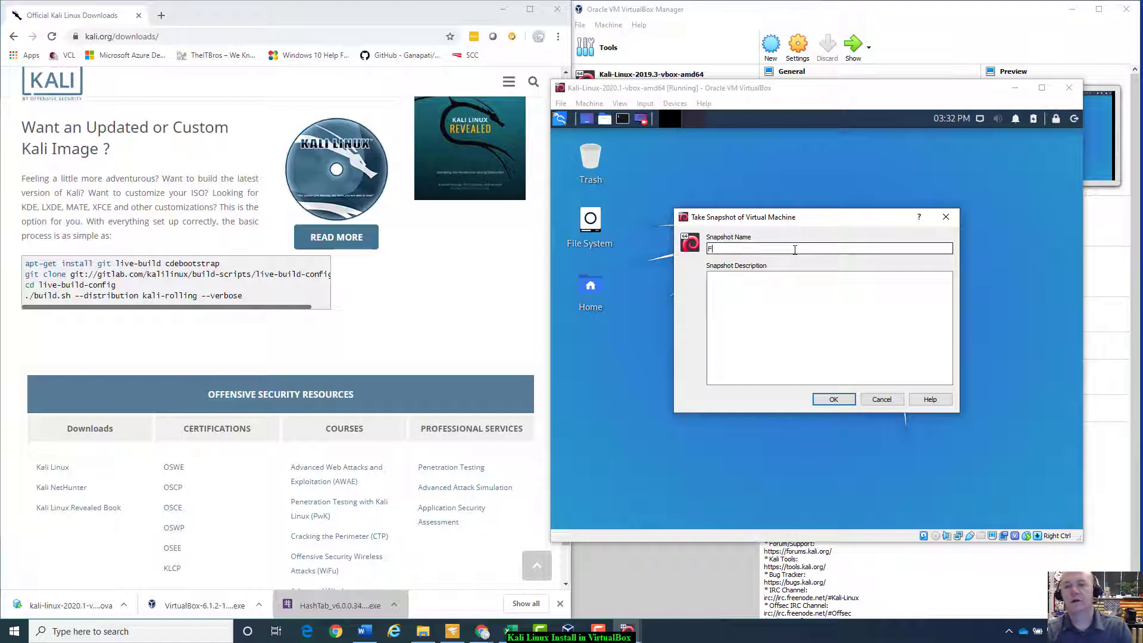
text(resh_Install)
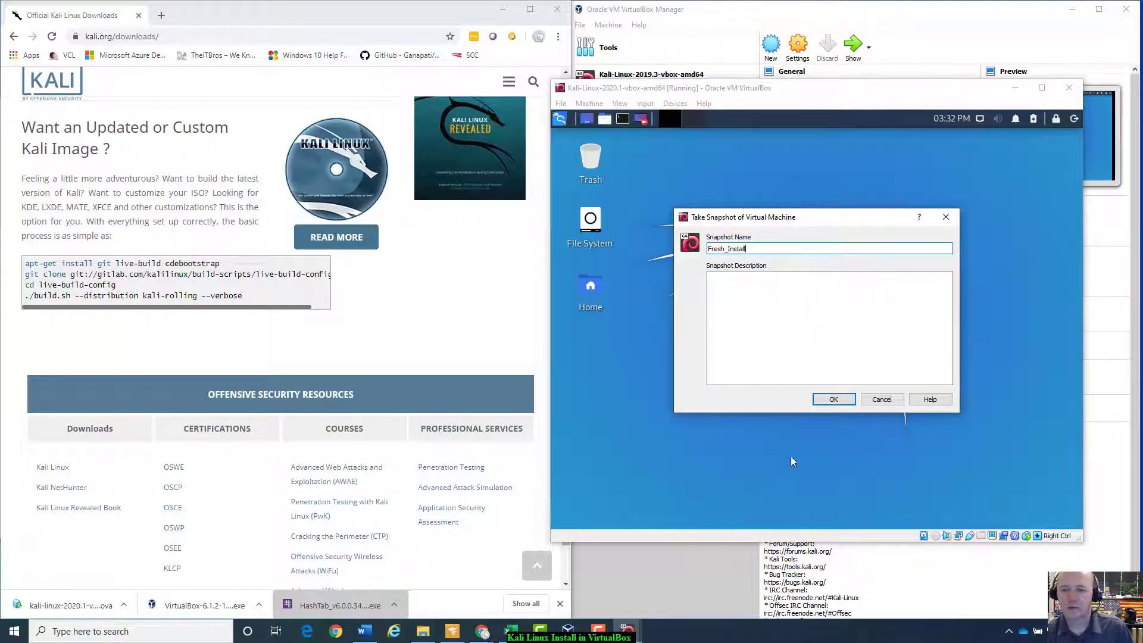
click(835, 399)
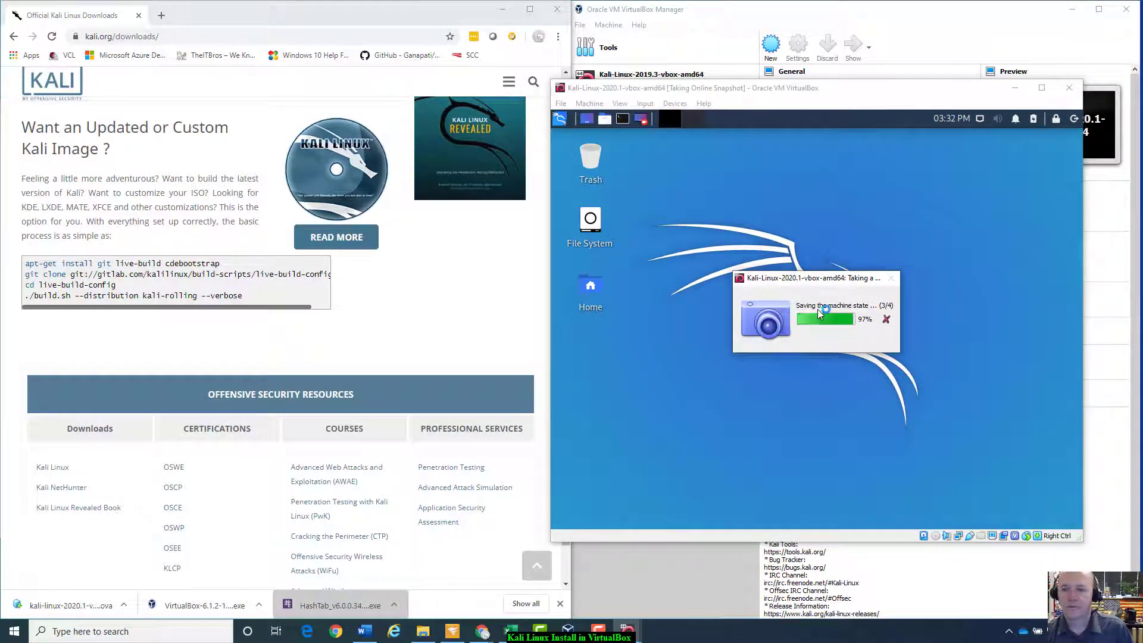
Step: Move the 2020.1 window left and open the running Kali-Linux-2019.3 VM's window
drag(848, 99, 322, 81)
click(658, 90)
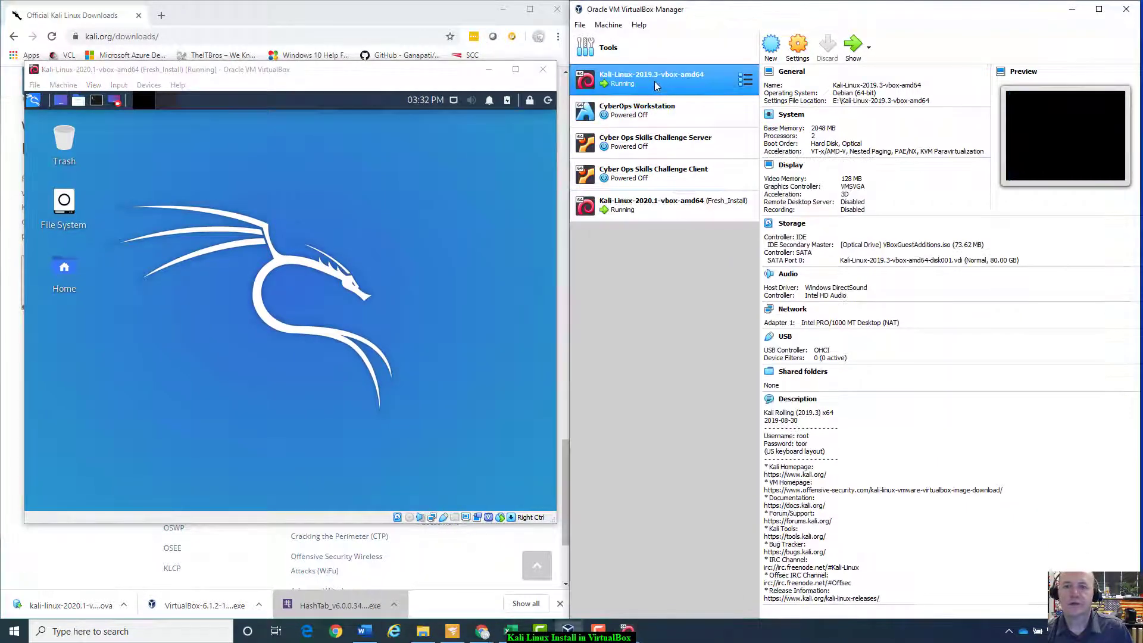
double_click(689, 74)
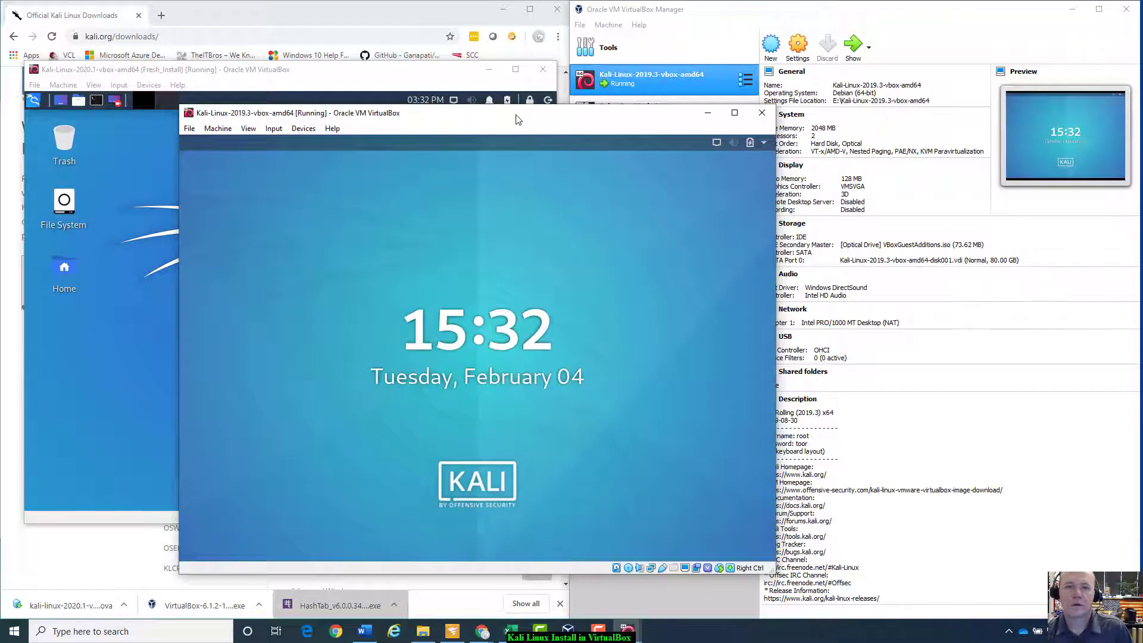
Step: Unlock the 2019.3 VM, sign in as root, and snap it right beside the 2020.1 window
drag(517, 119, 896, 54)
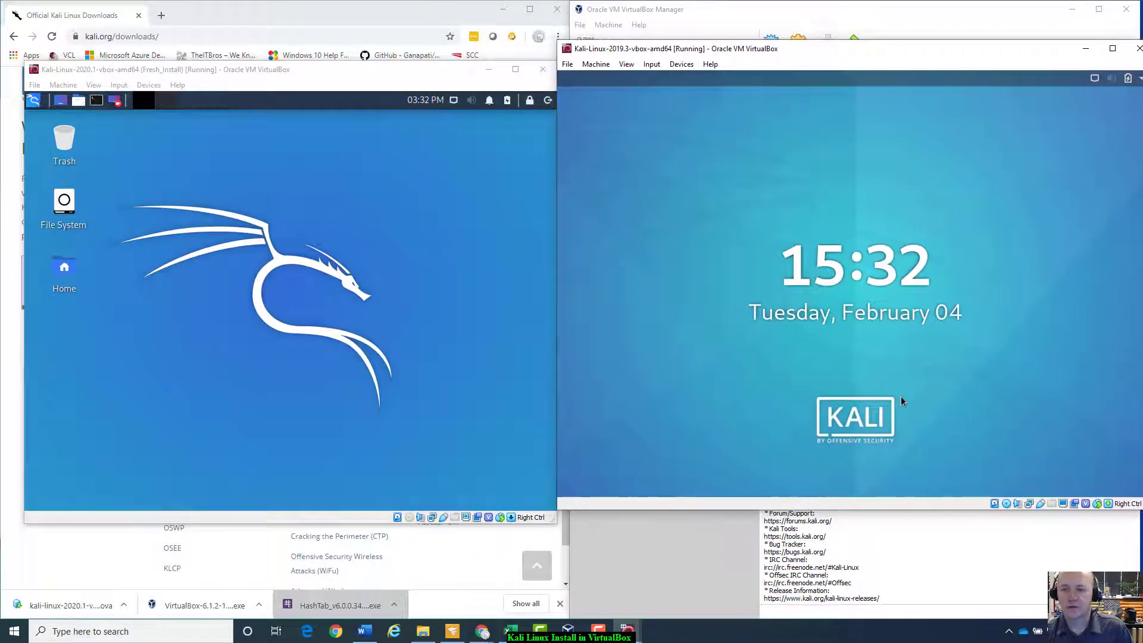
drag(901, 396, 897, 242)
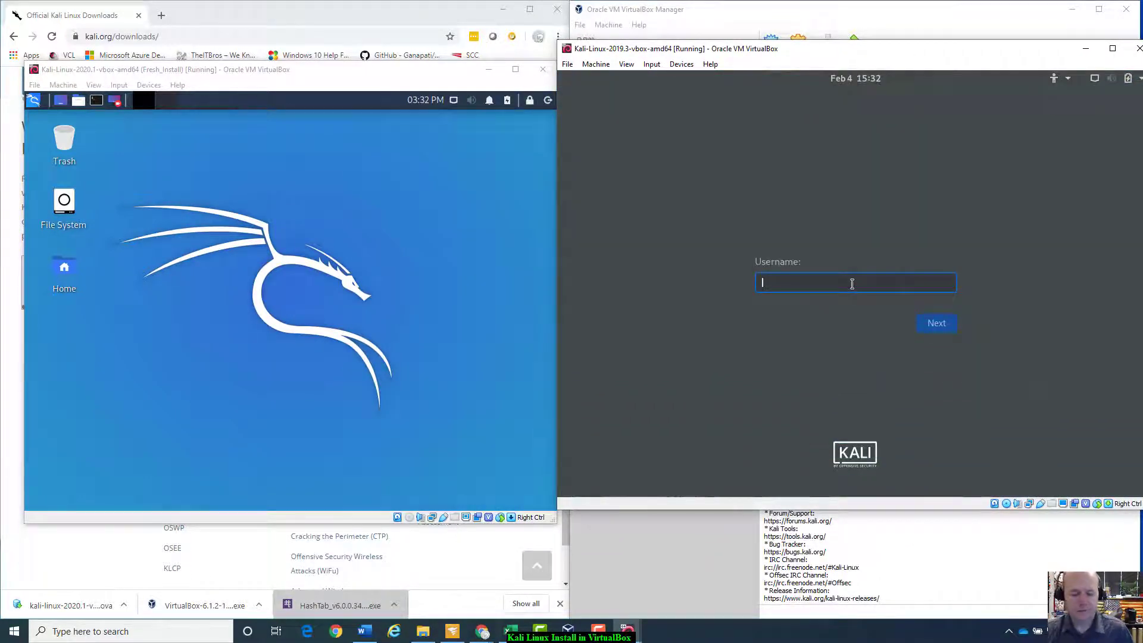
text(root)
key(Return)
text(t)
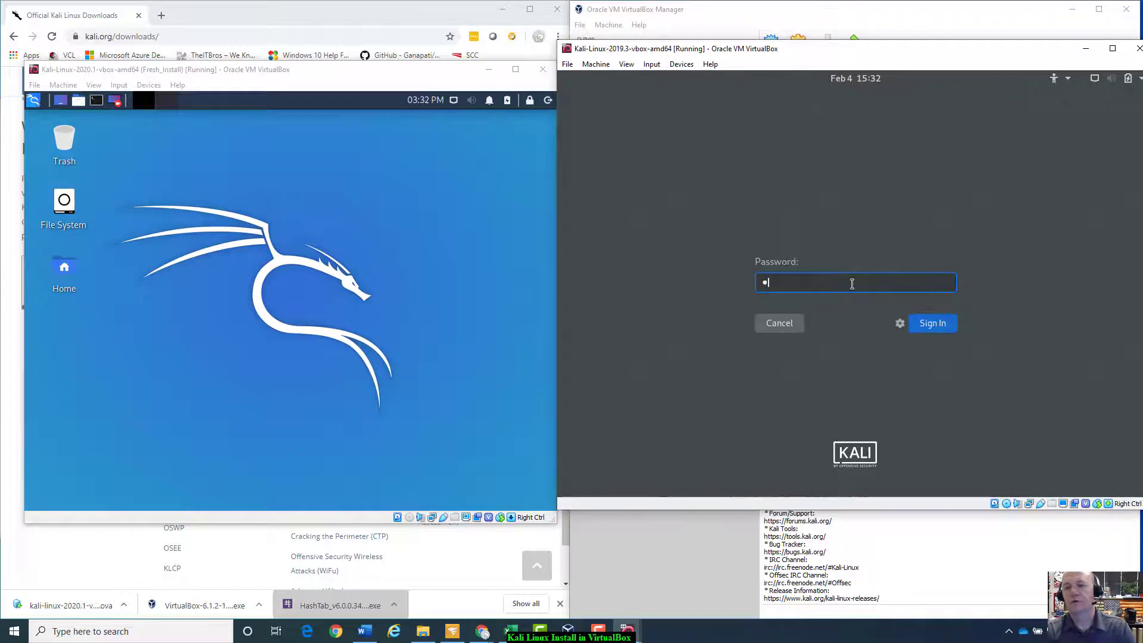
text(oor)
key(Return)
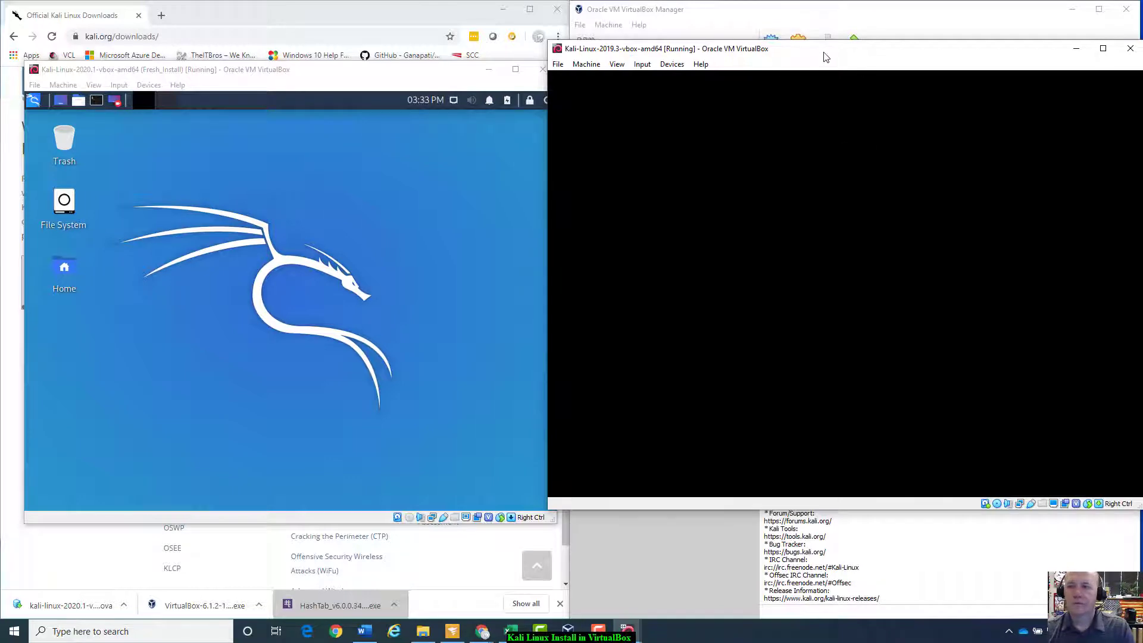
drag(826, 56, 1137, 297)
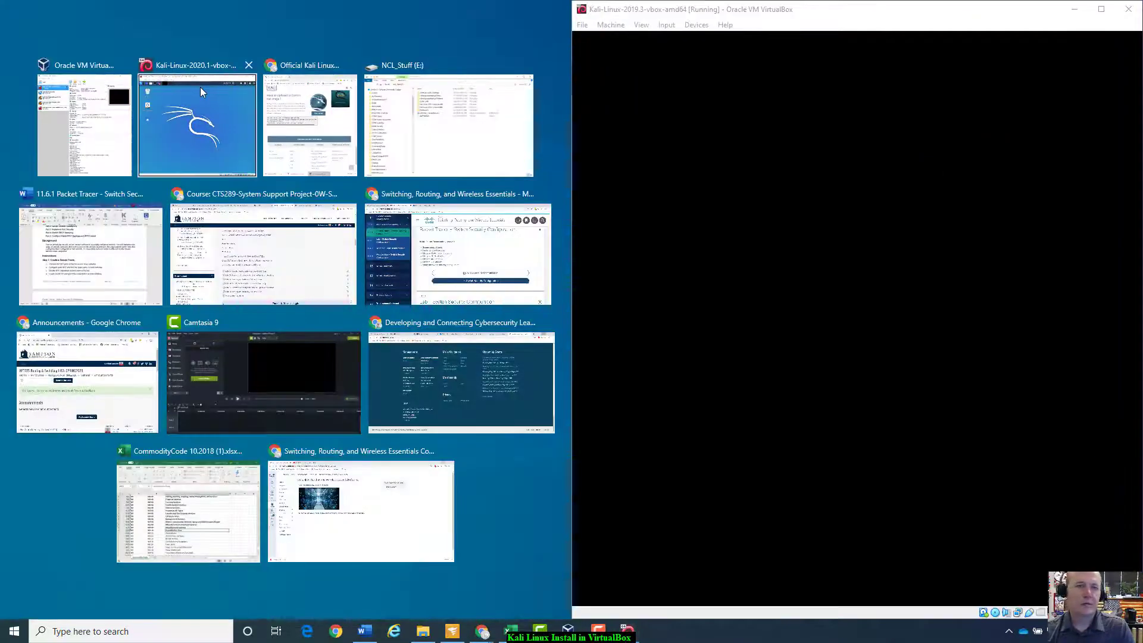
click(200, 87)
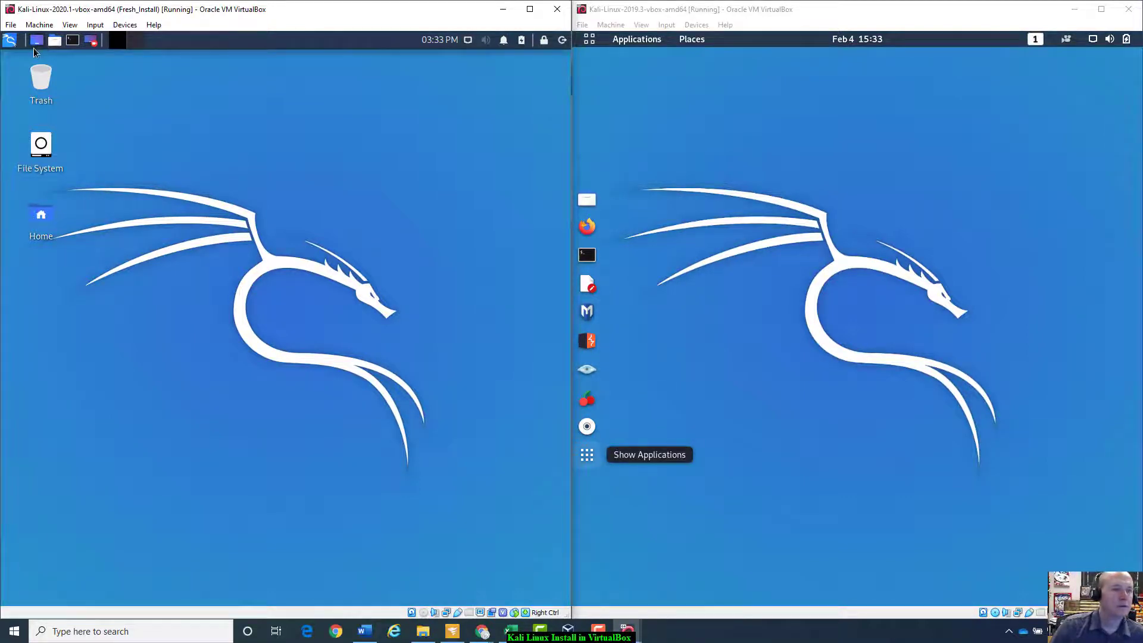
Step: Browse the Kali 2020.1 application menu categories, from Password Attacks to Usual Applications
click(12, 43)
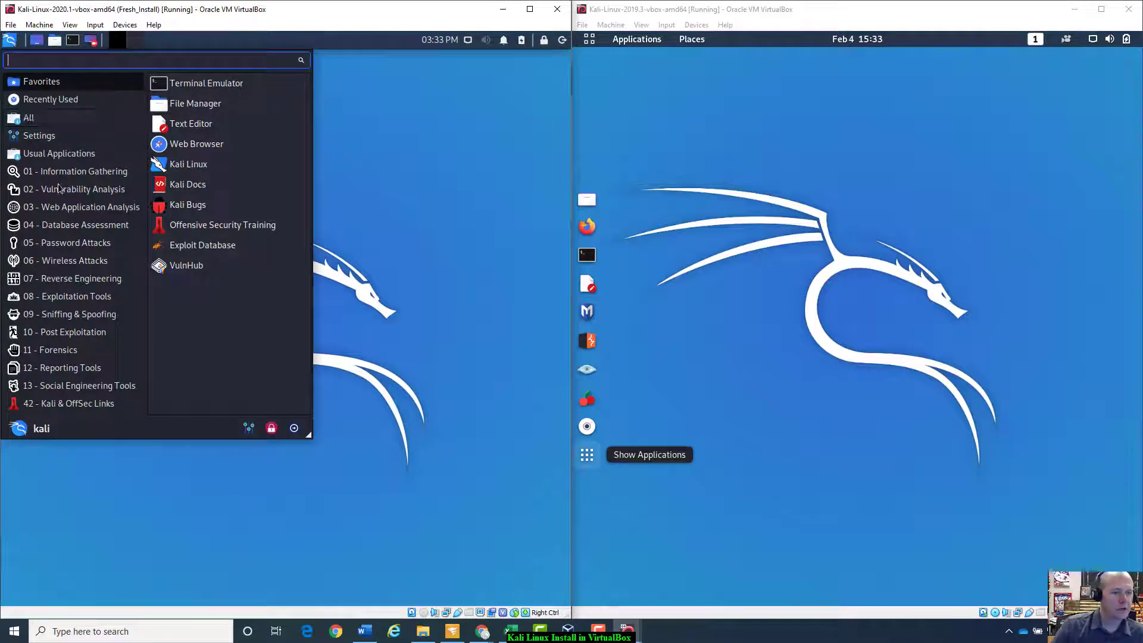
click(75, 245)
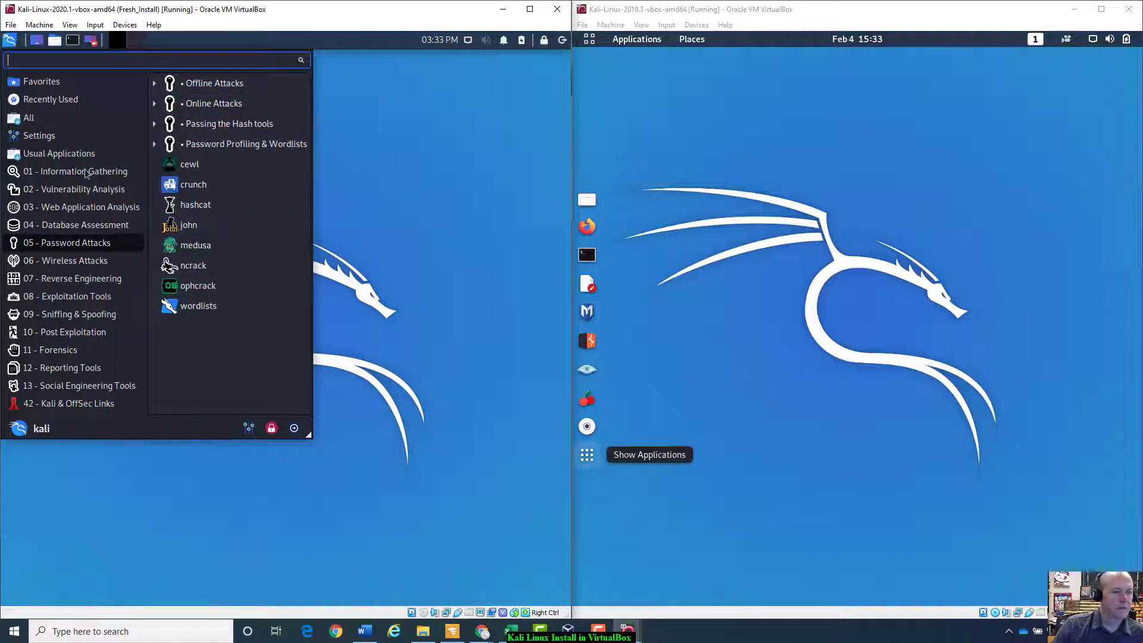
click(65, 218)
click(67, 210)
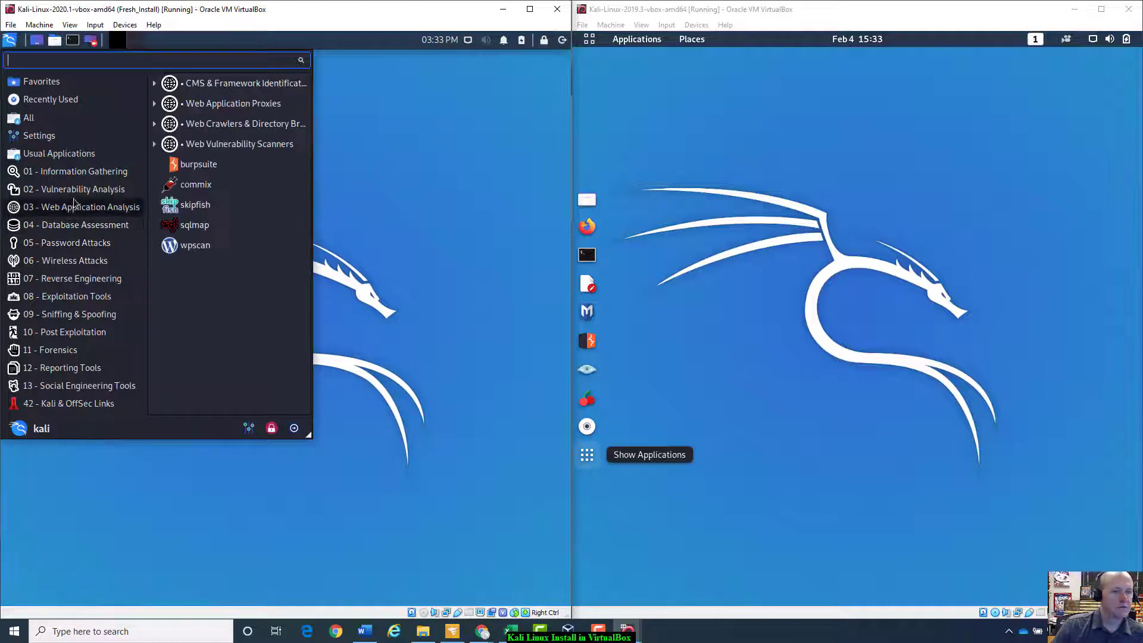
click(80, 190)
click(84, 172)
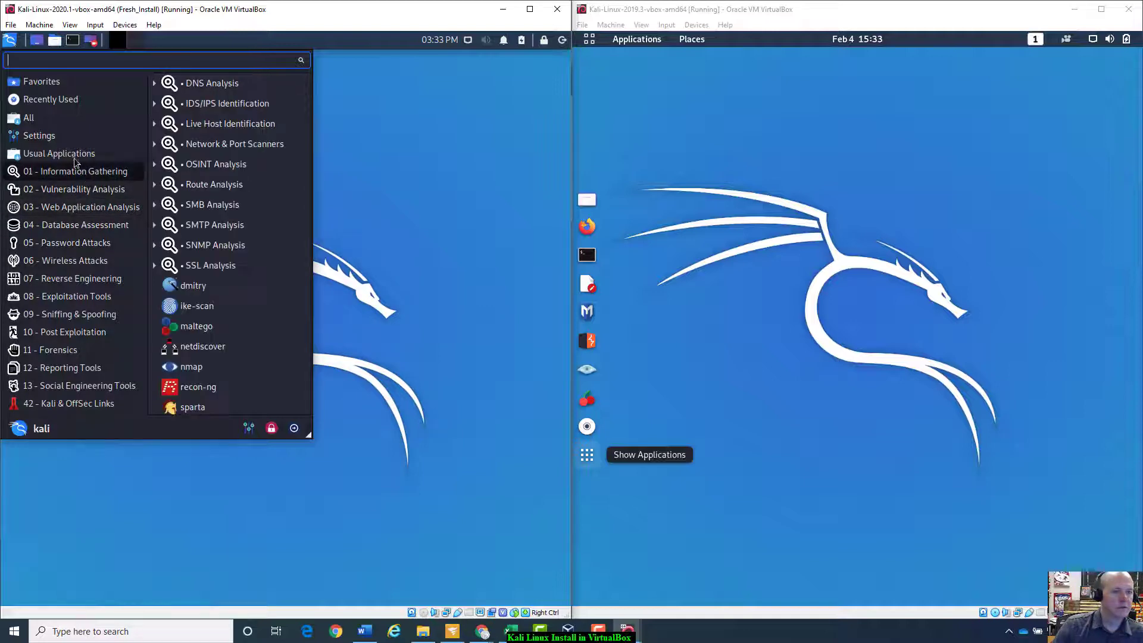
click(59, 154)
click(450, 197)
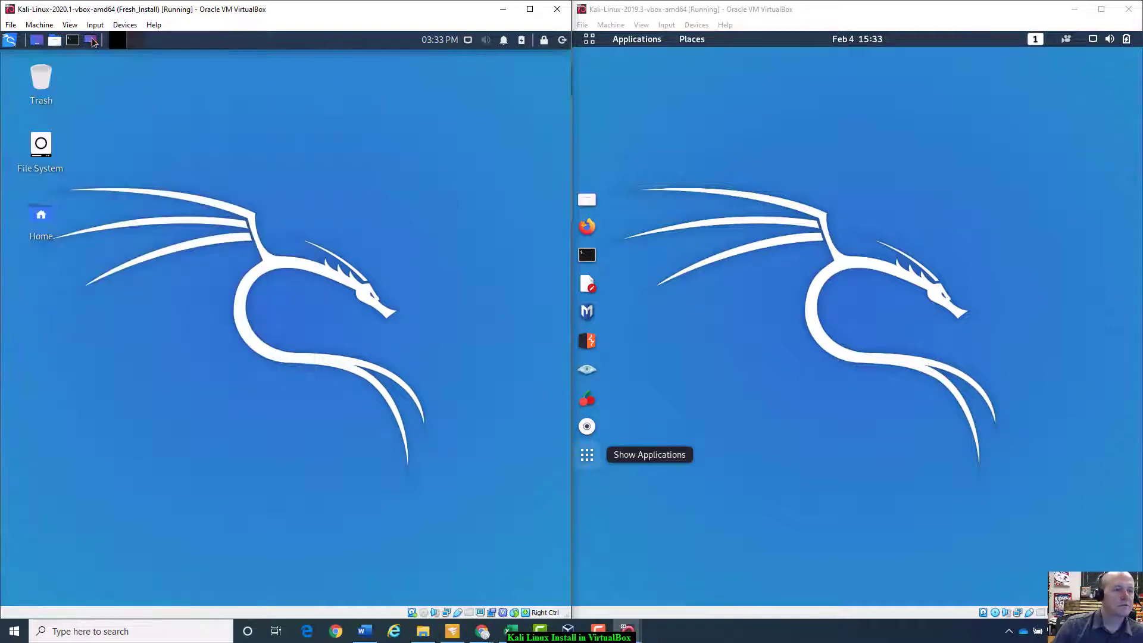
Step: Launch Kazam, open and close a terminal, and open and close the places list
click(92, 40)
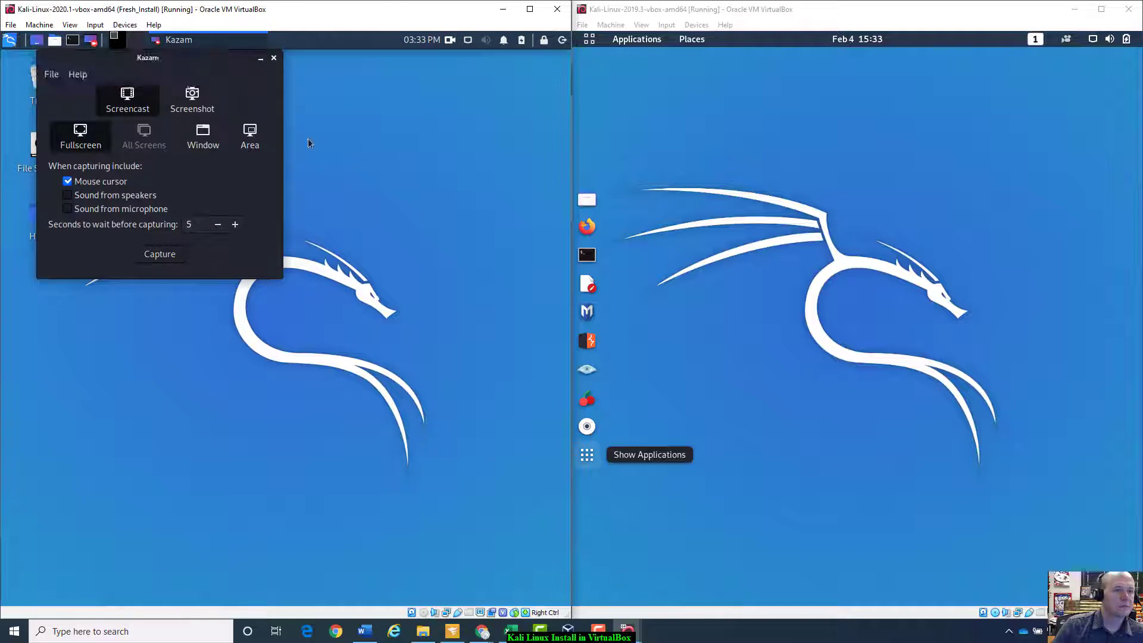
click(331, 153)
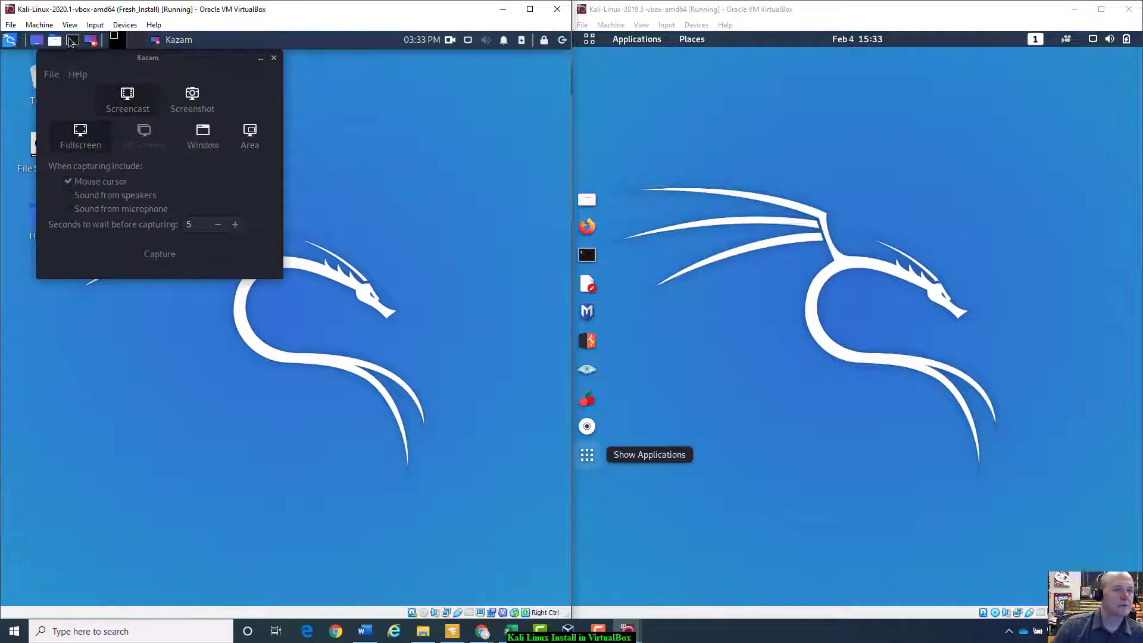
click(72, 40)
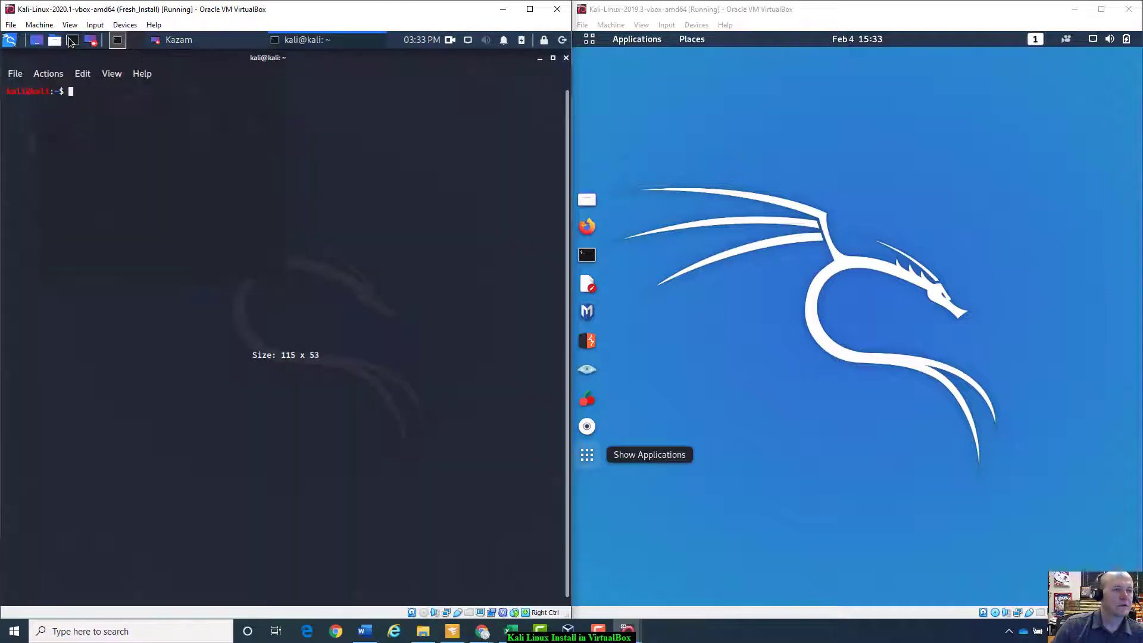
click(566, 58)
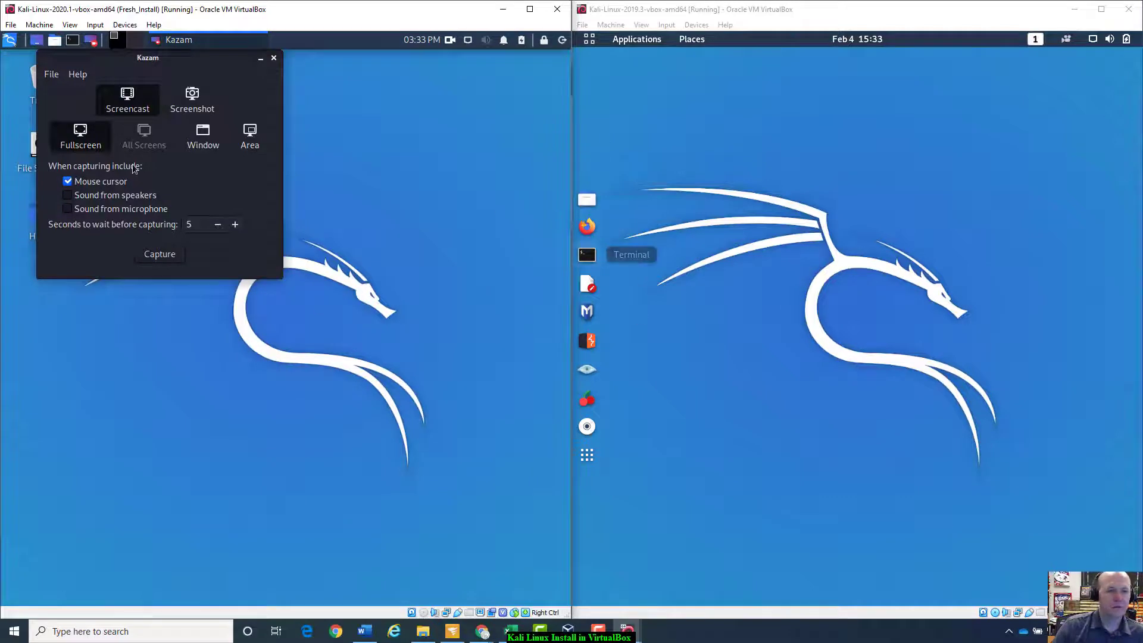
click(54, 41)
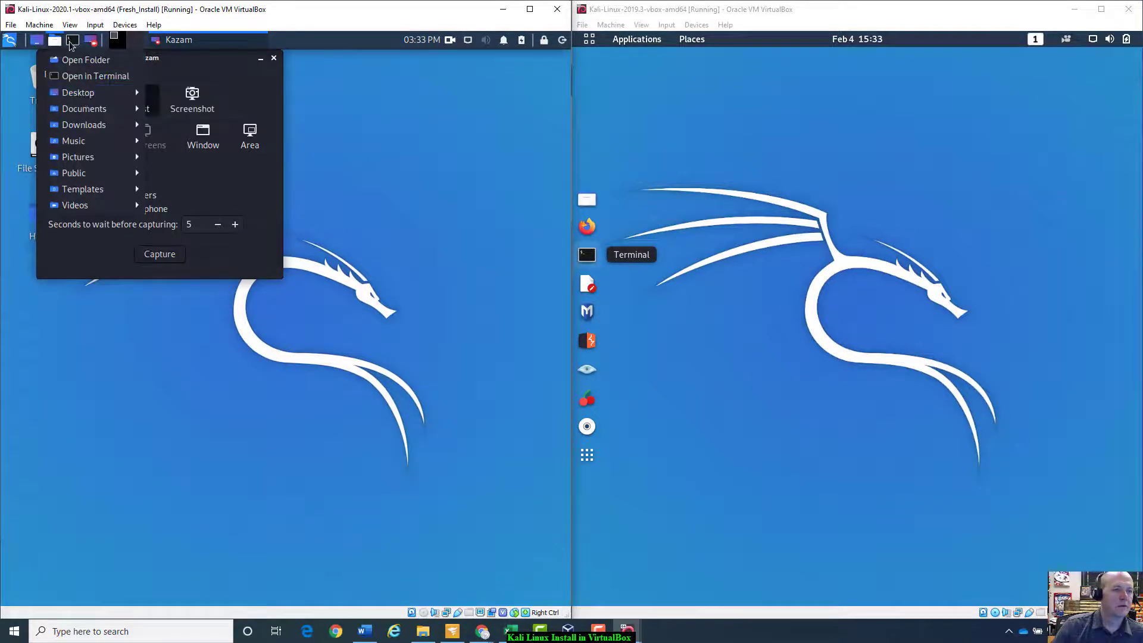
click(56, 41)
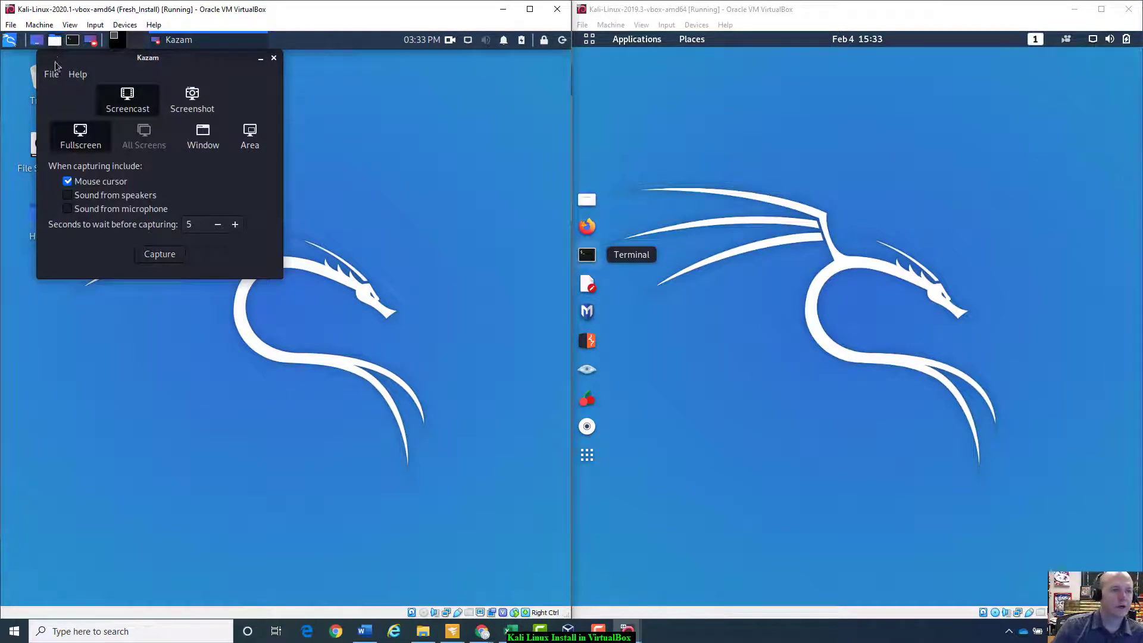
Step: Close the Kazam recorder and show the clear 2020.1 desktop
click(499, 164)
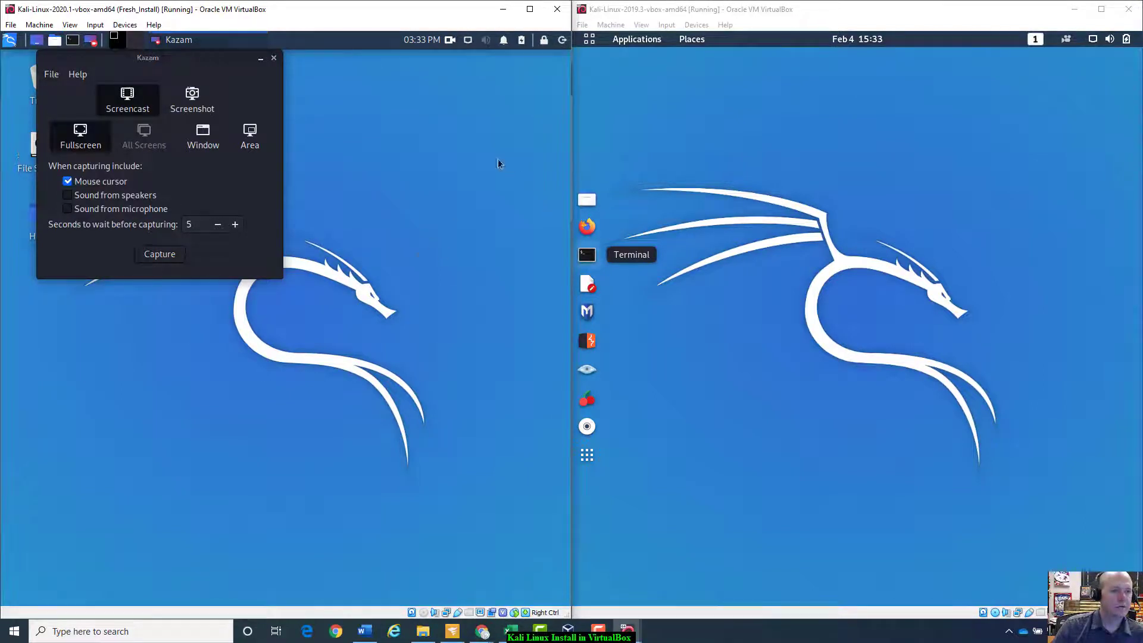
click(274, 58)
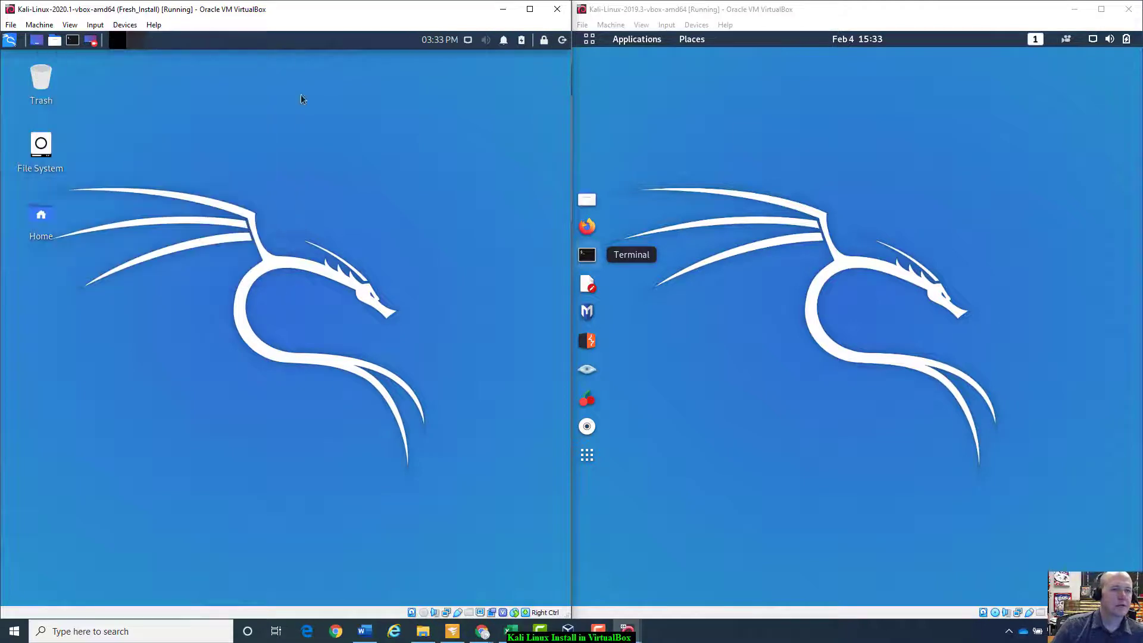
click(38, 40)
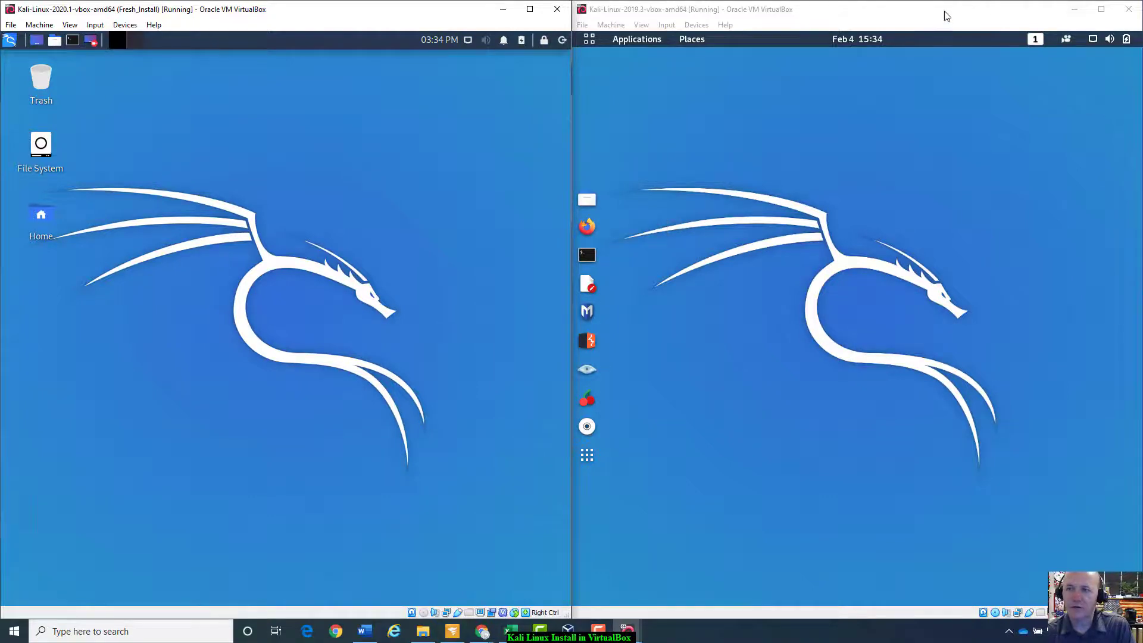
Step: Drag the 2019.3 VM window off the right edge so it floats at a smaller size
drag(948, 16, 969, 54)
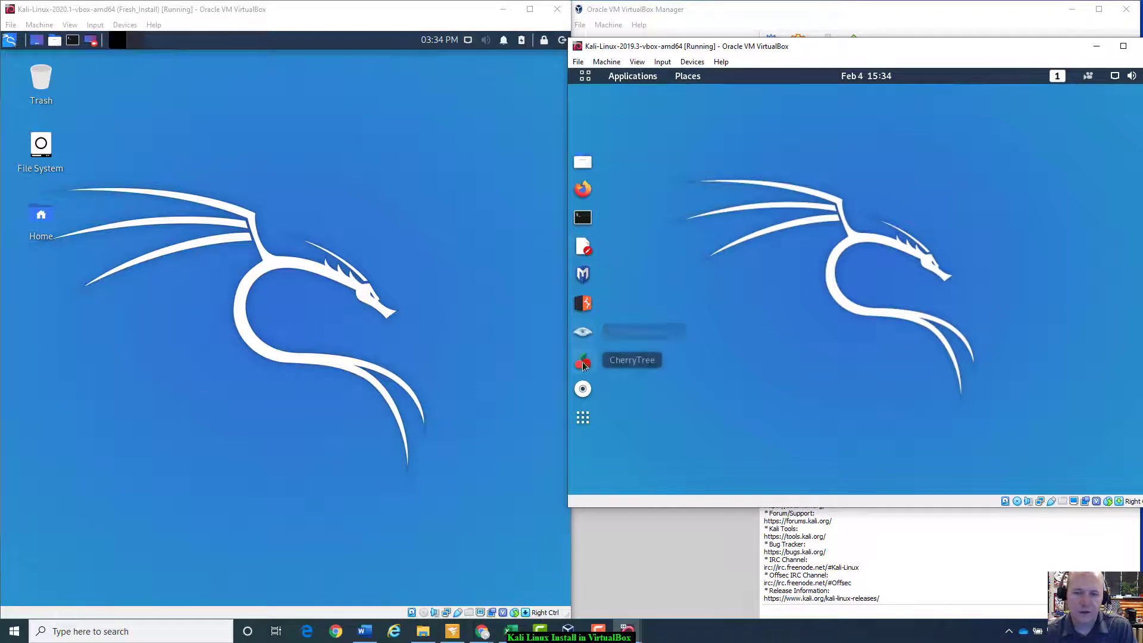
Step: Show the 2019.3 VM's All applications grid, open the Applications and Places menus, and move the window left
click(584, 419)
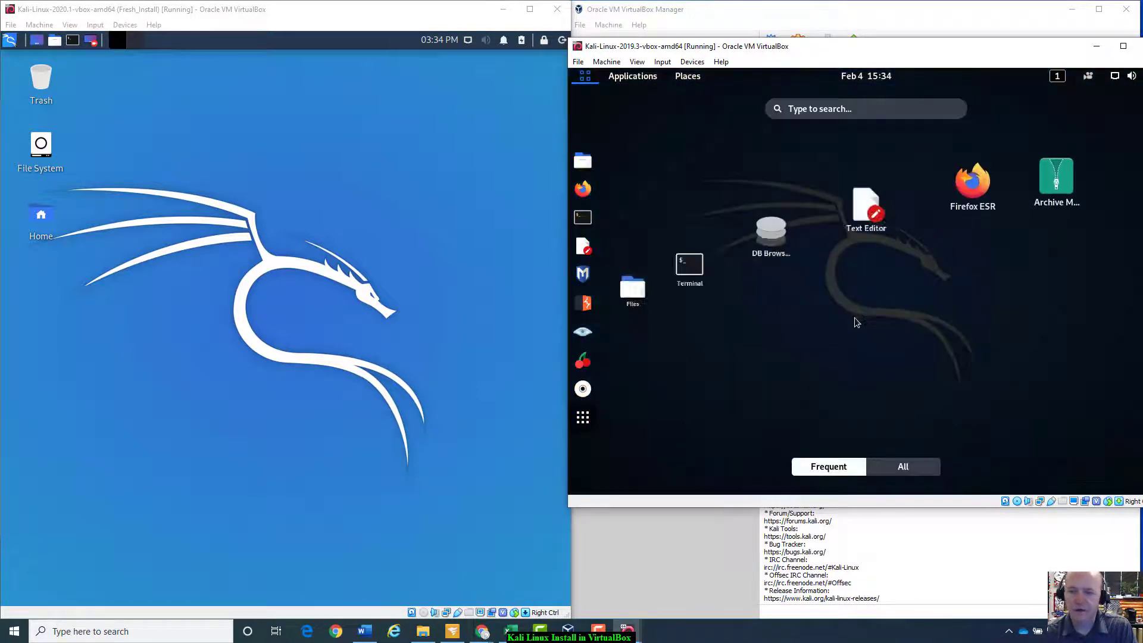
click(903, 471)
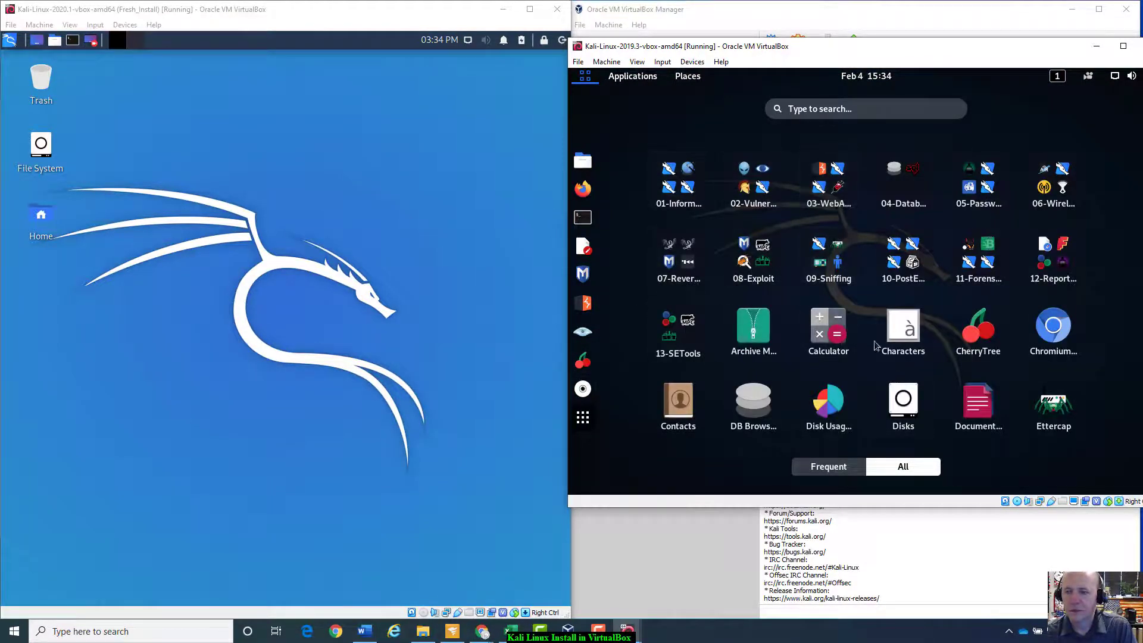
click(632, 76)
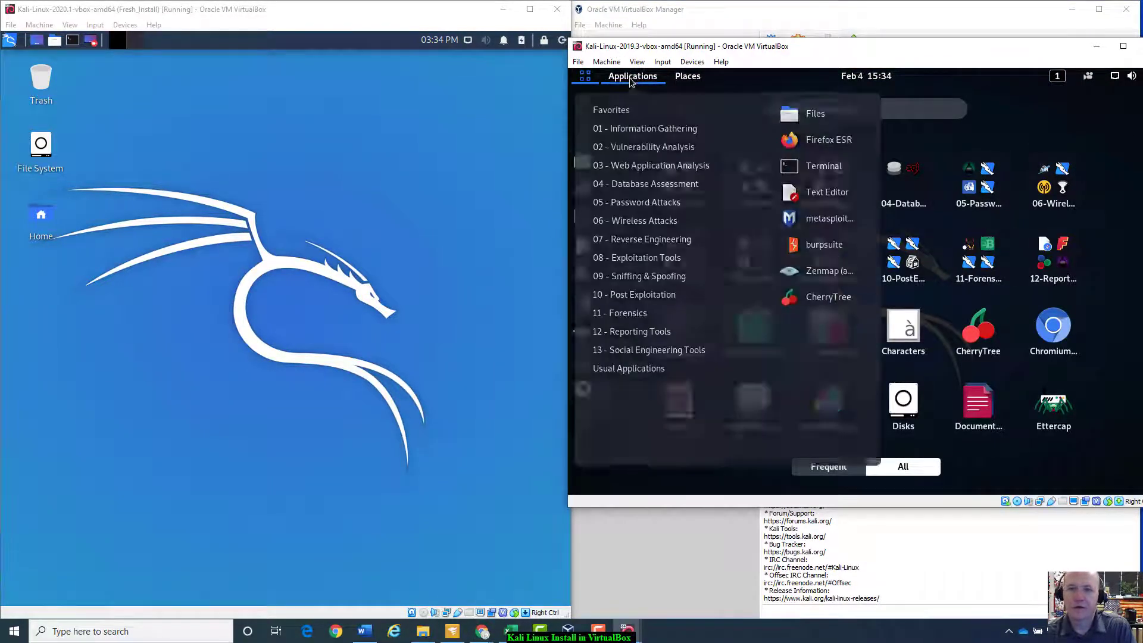
click(686, 84)
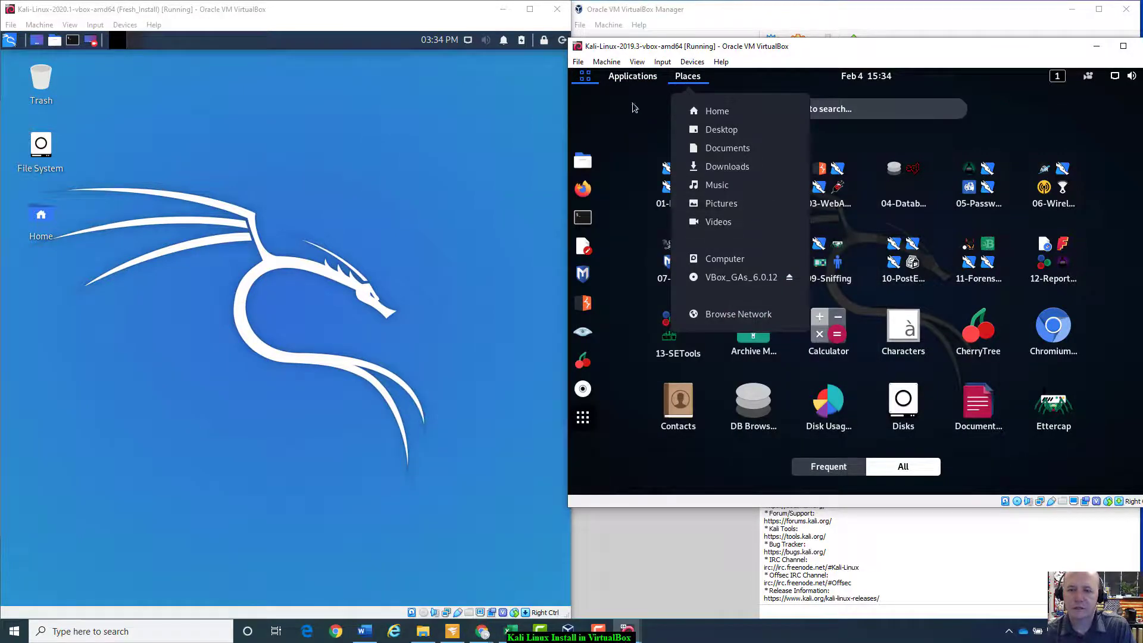
drag(1026, 46, 419, 77)
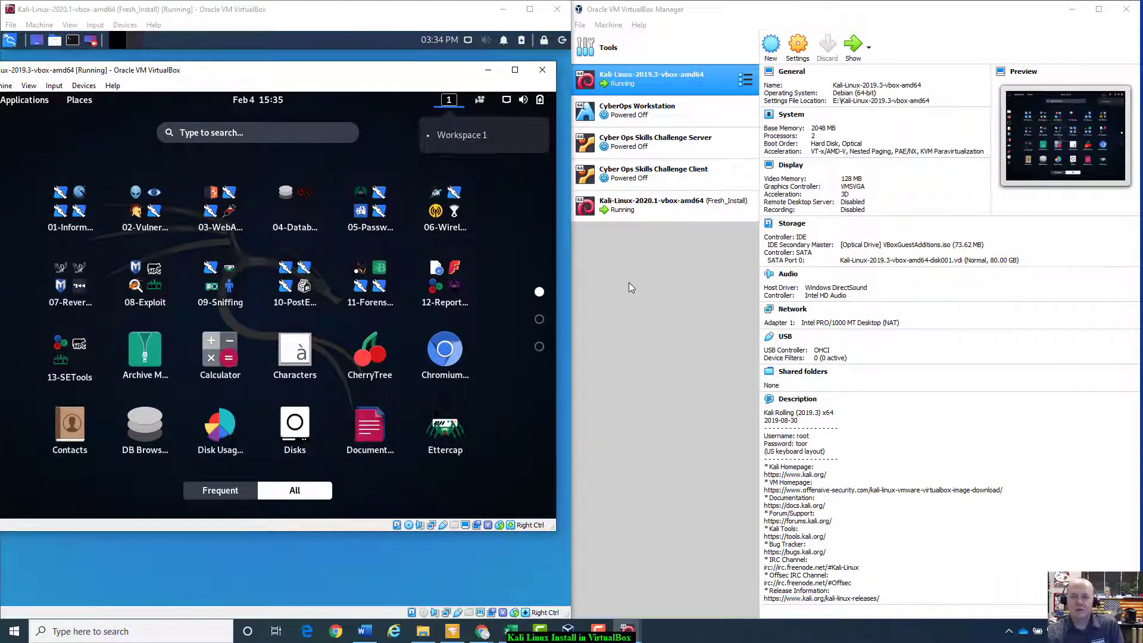
Step: Check the Kali 2019.3 VM's USB settings, then close Settings without changes
click(671, 79)
right_click(672, 82)
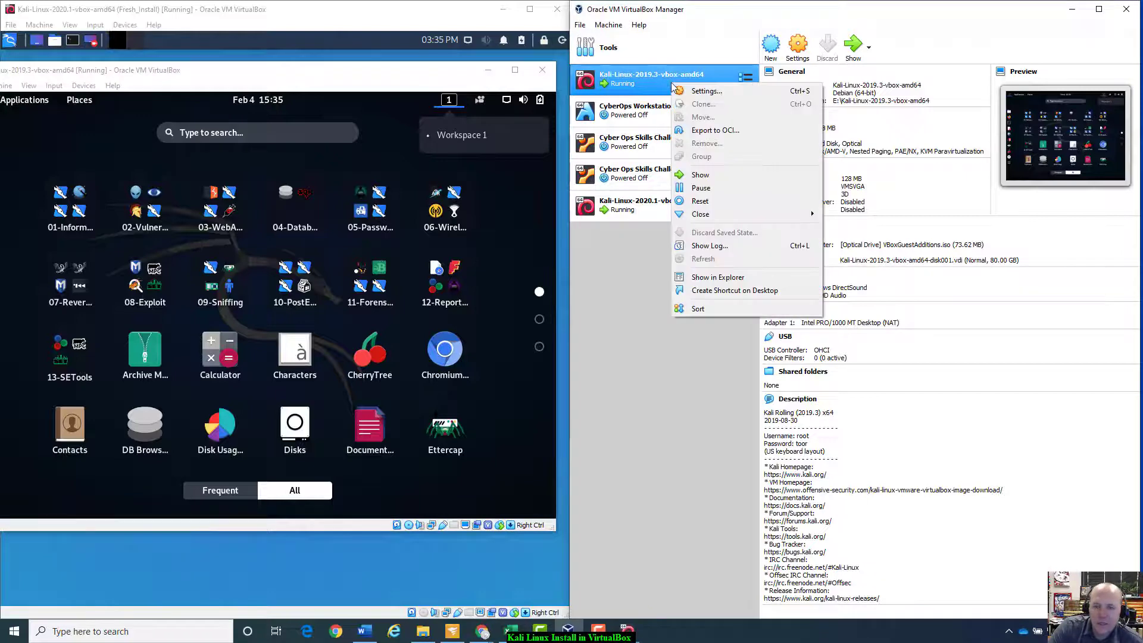
click(712, 95)
click(722, 333)
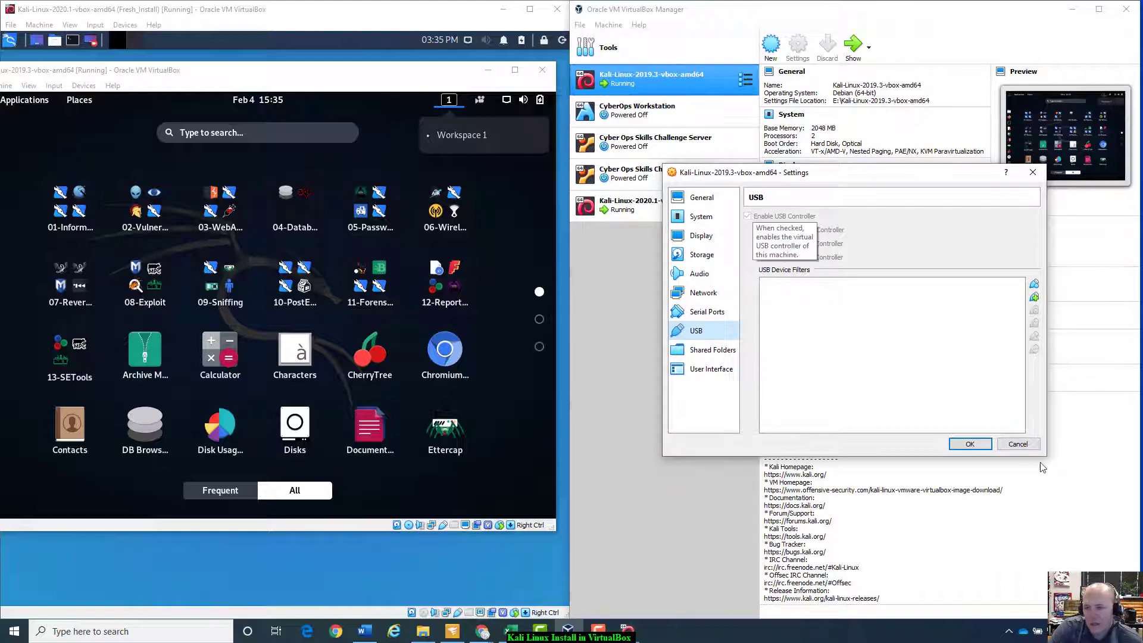
click(1018, 444)
Step: Check the Kali 2020.1 VM's USB settings (OHCI controller), cancel, and leave it selected
click(639, 207)
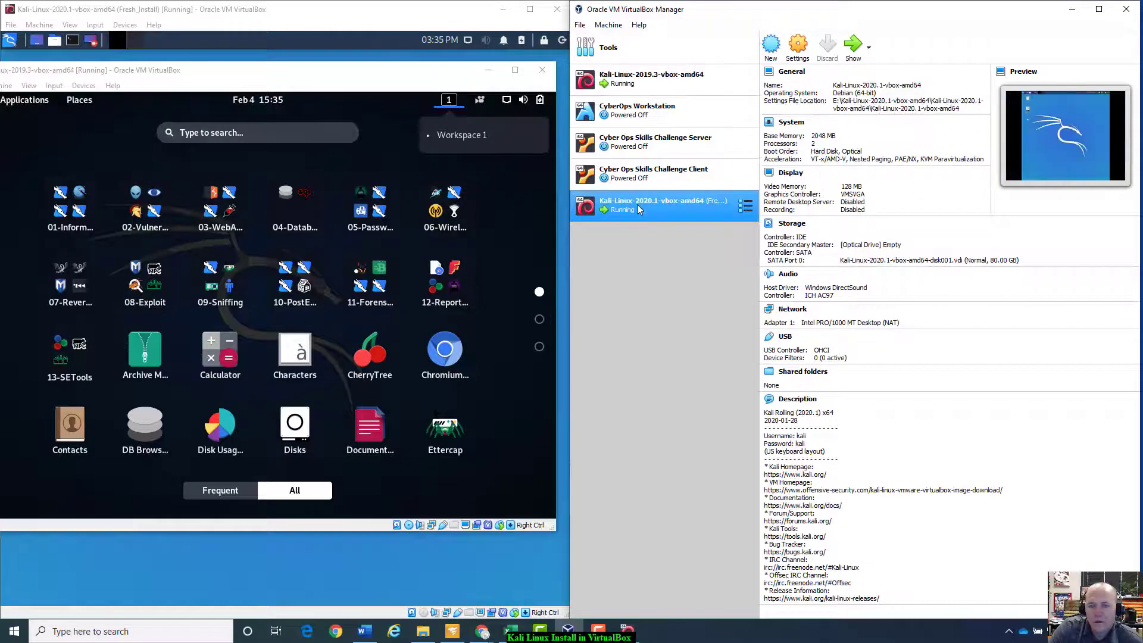
right_click(637, 205)
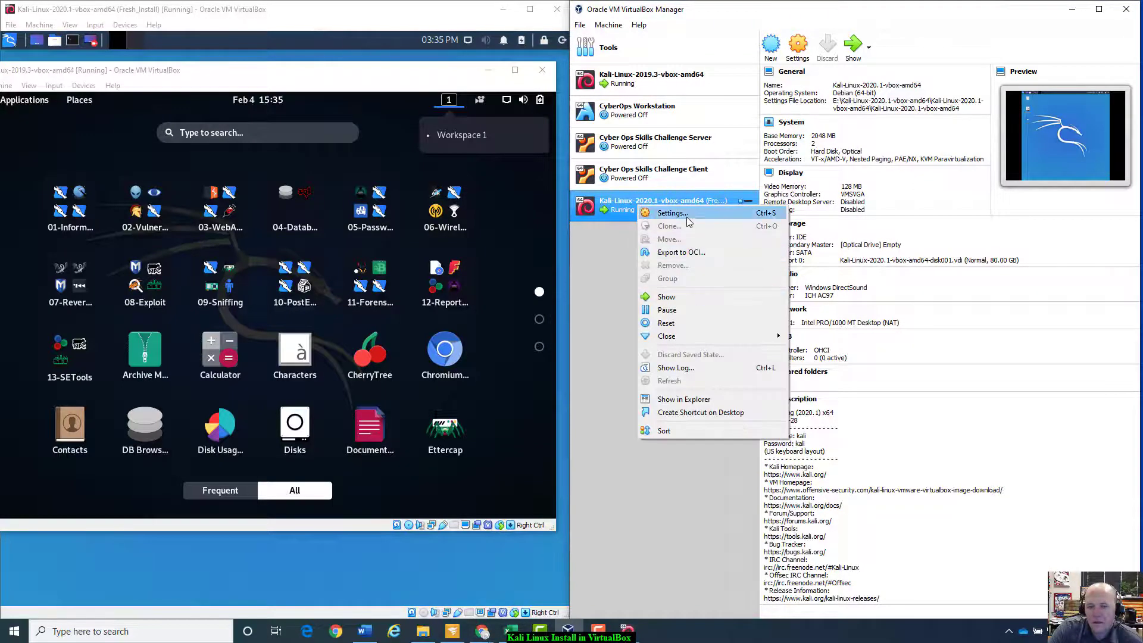
click(685, 213)
click(707, 329)
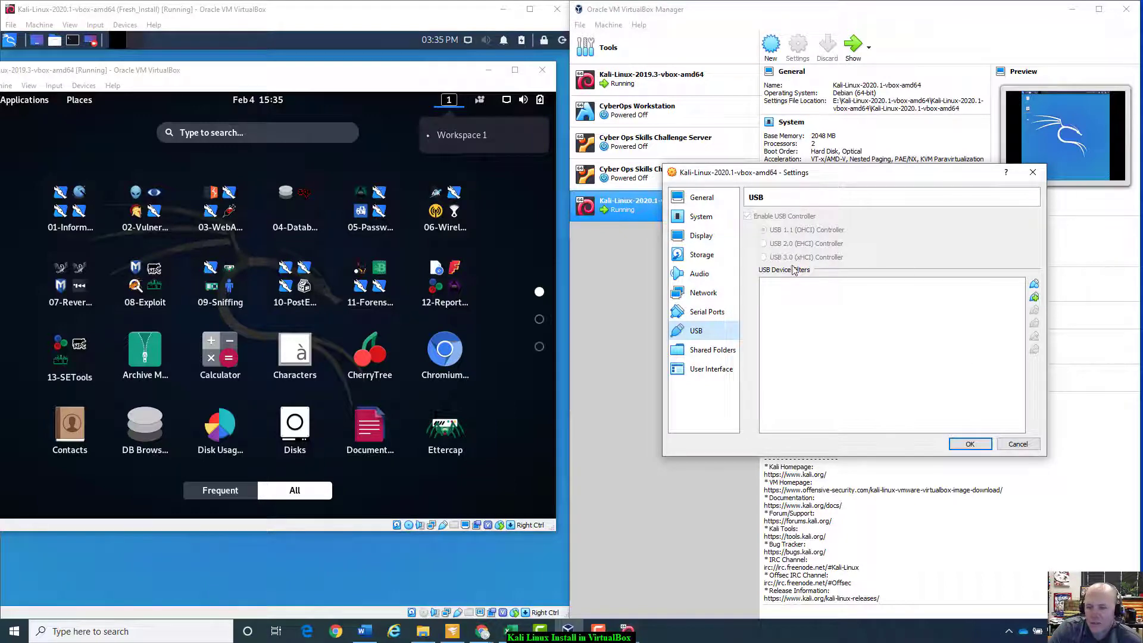
click(1017, 444)
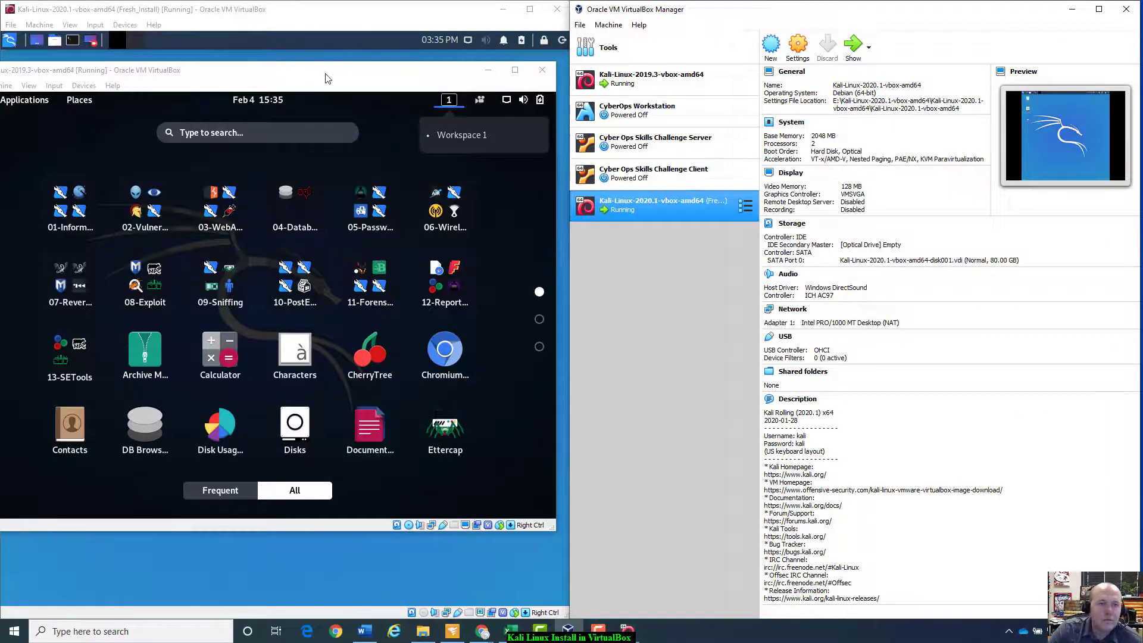
Step: Close the Kali 2019.3 VM window with Power off the machine, then bring up the 2020.1 VM
drag(326, 78, 489, 256)
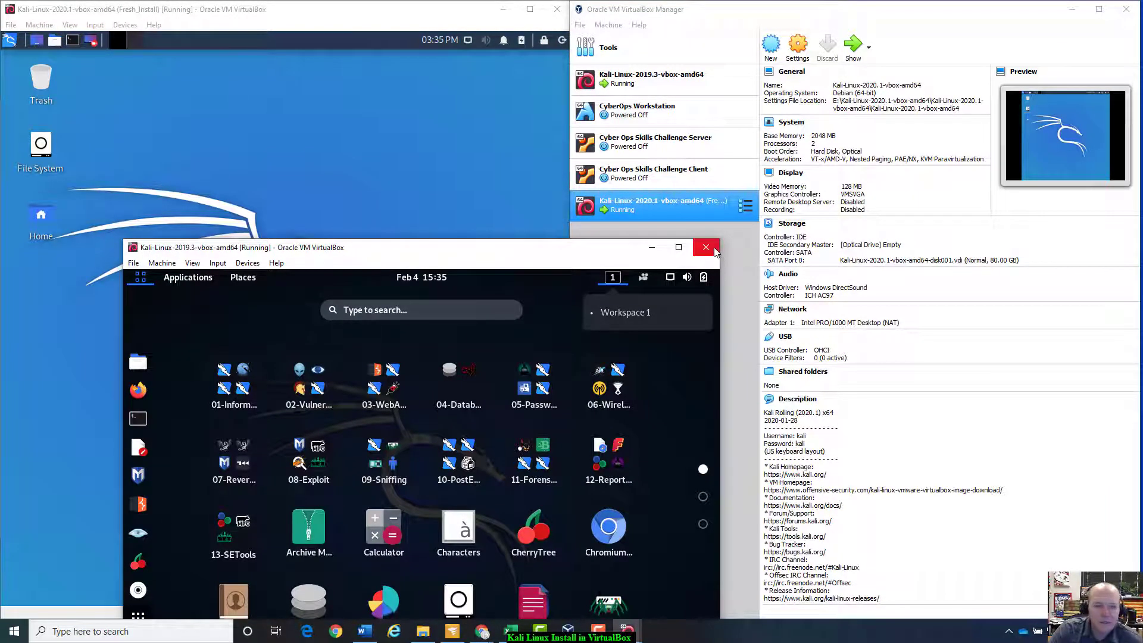
click(685, 277)
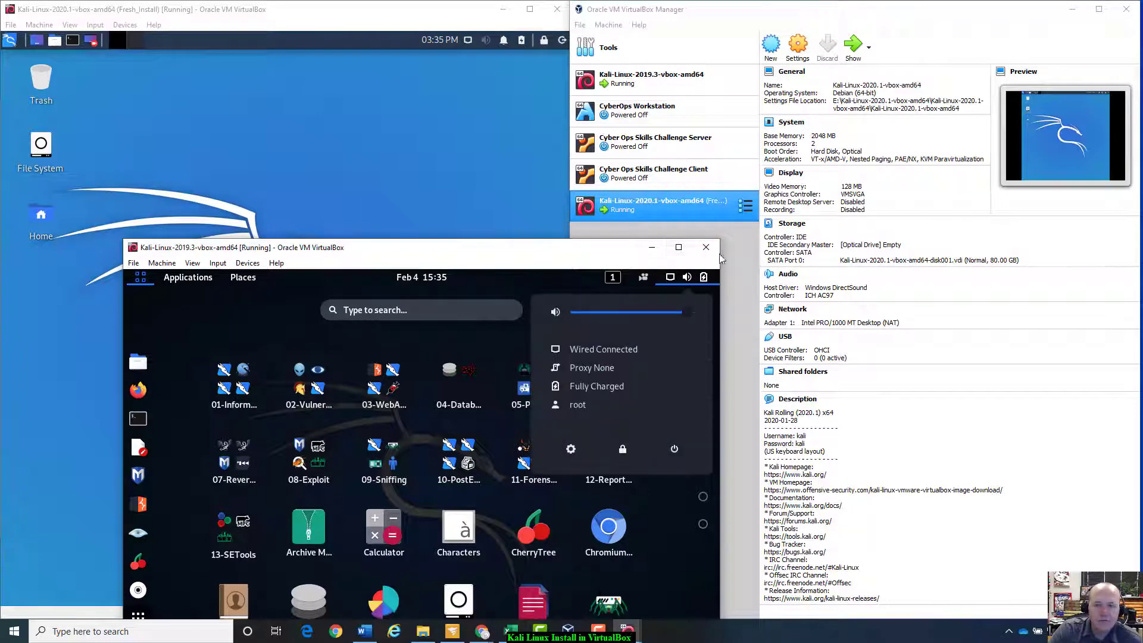
click(707, 247)
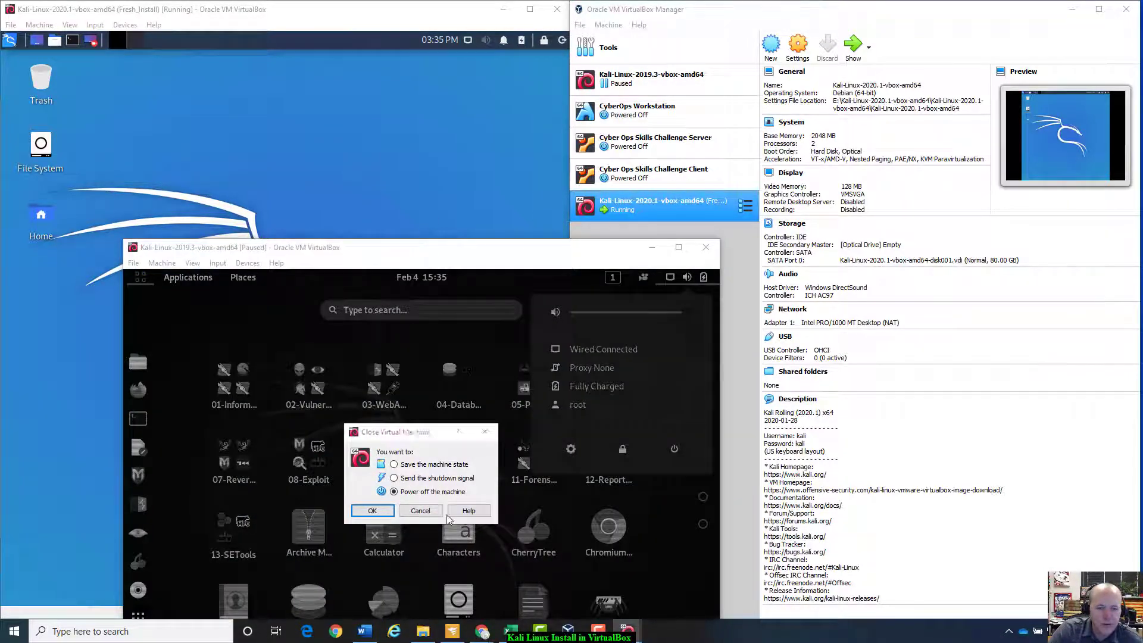
click(372, 510)
click(204, 97)
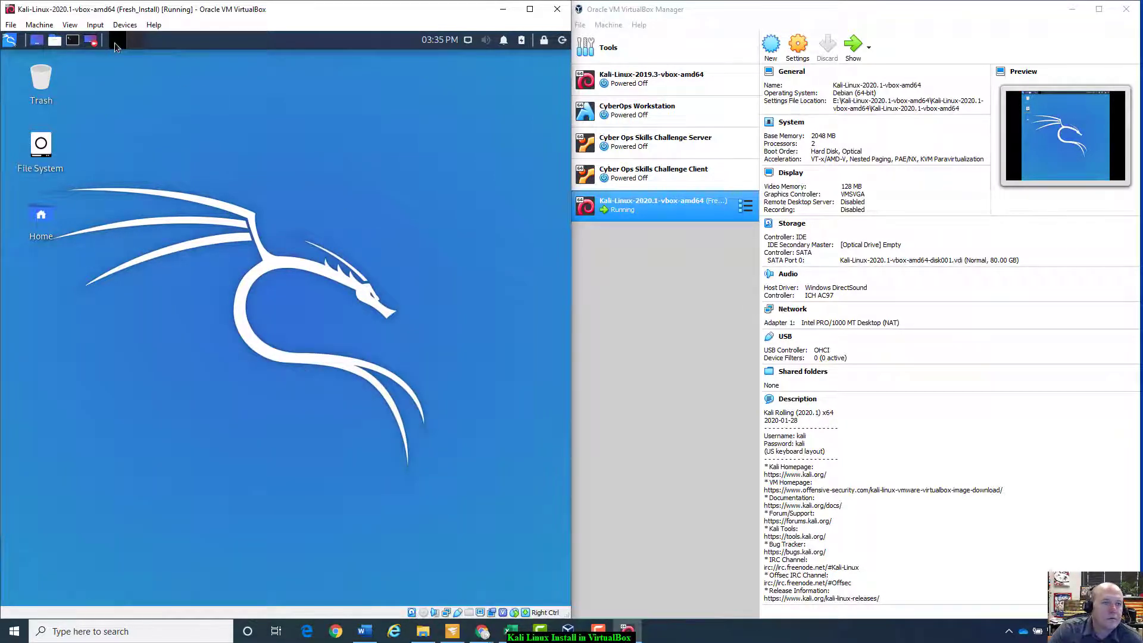
Step: Open a terminal in the Kali 2020.1 VM from the top panel
click(95, 44)
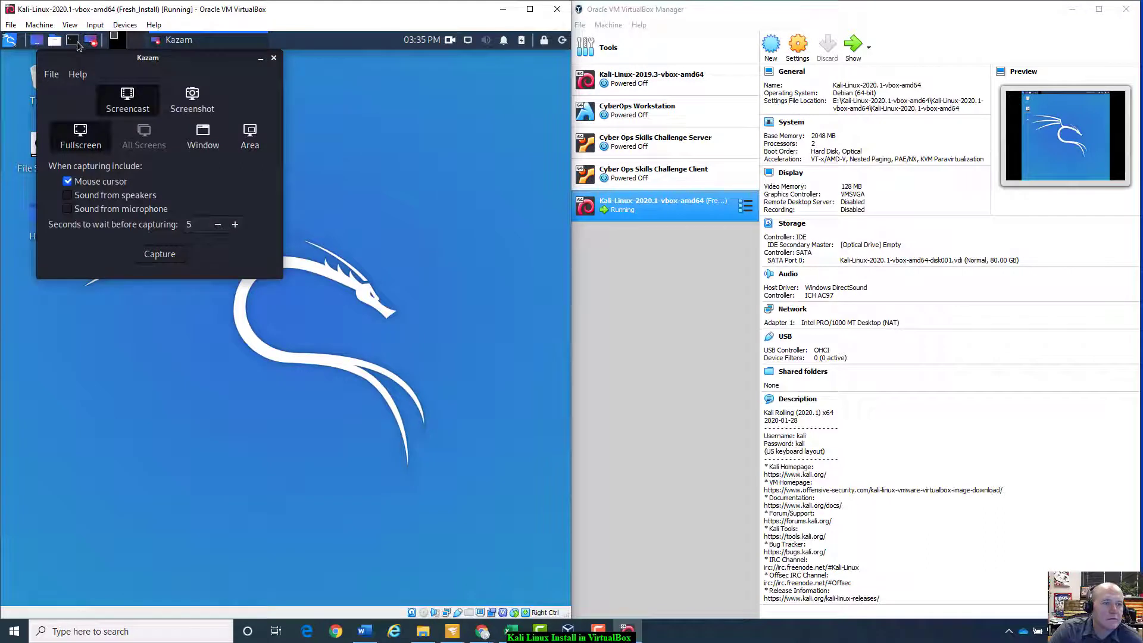
click(69, 45)
click(54, 40)
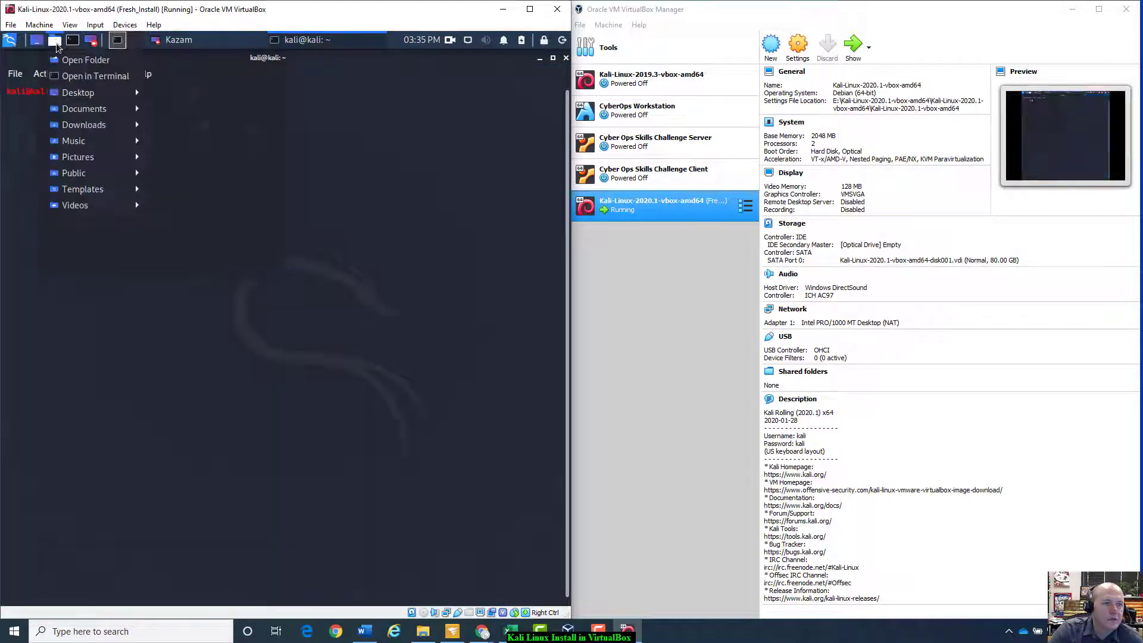
click(106, 100)
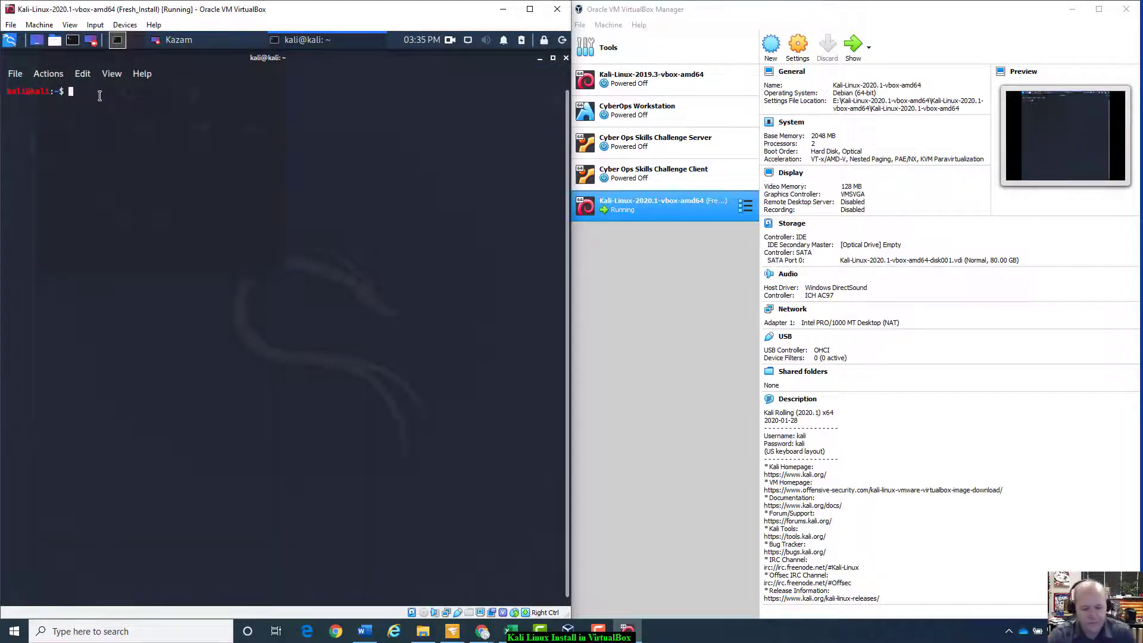
text(ping )
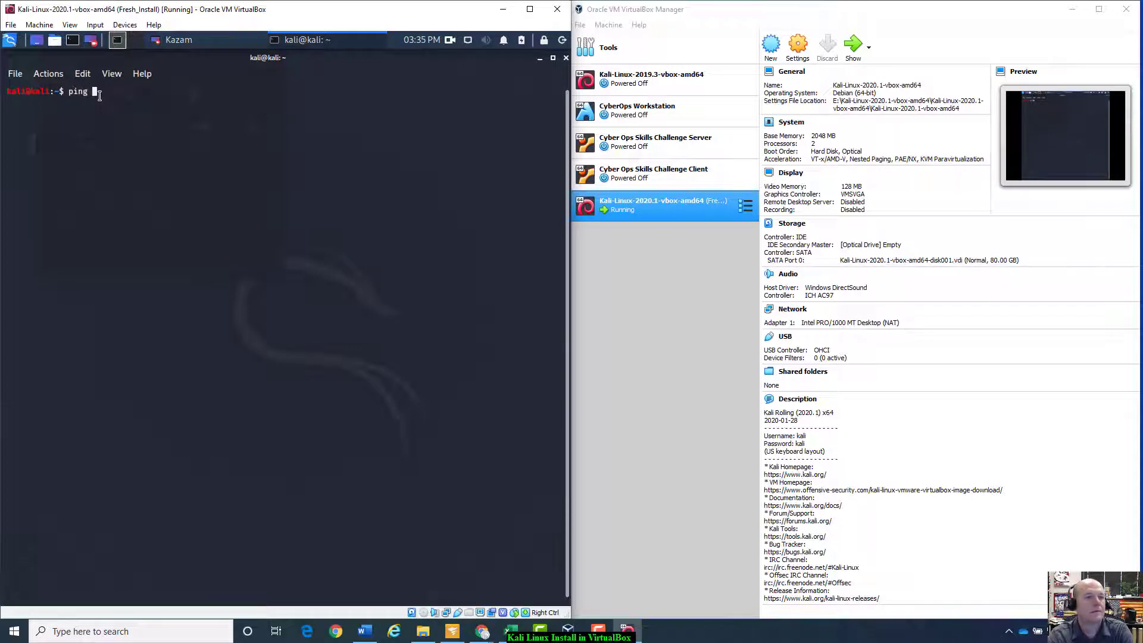
text(goo)
key(BackSpace)
key(BackSpace)
key(BackSpace)
text(www)
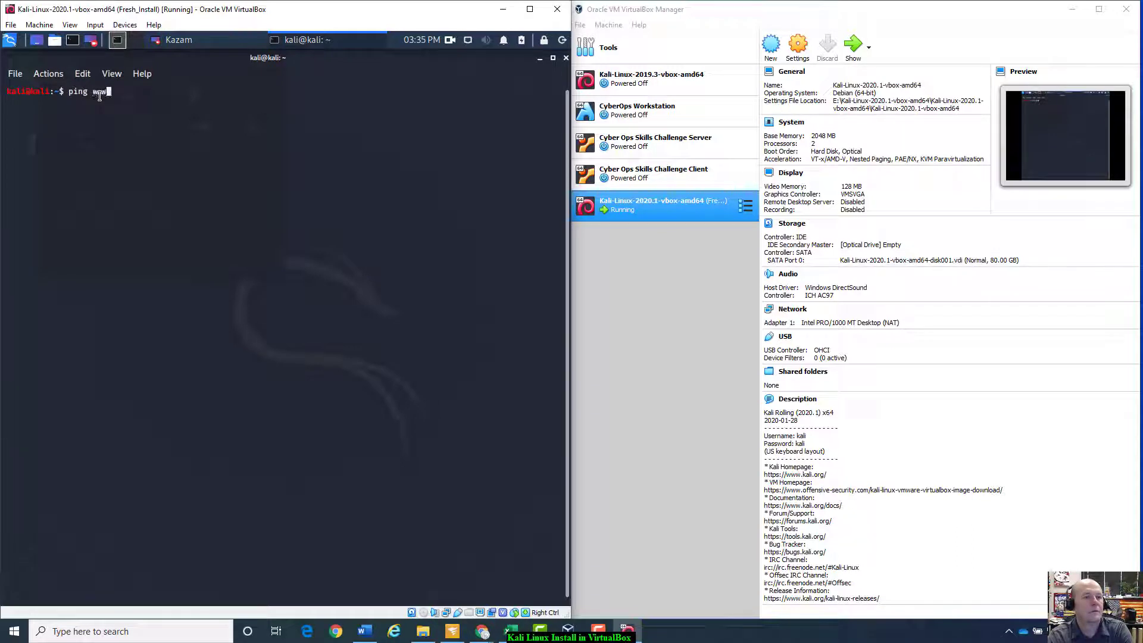
text(.google.com)
key(Return)
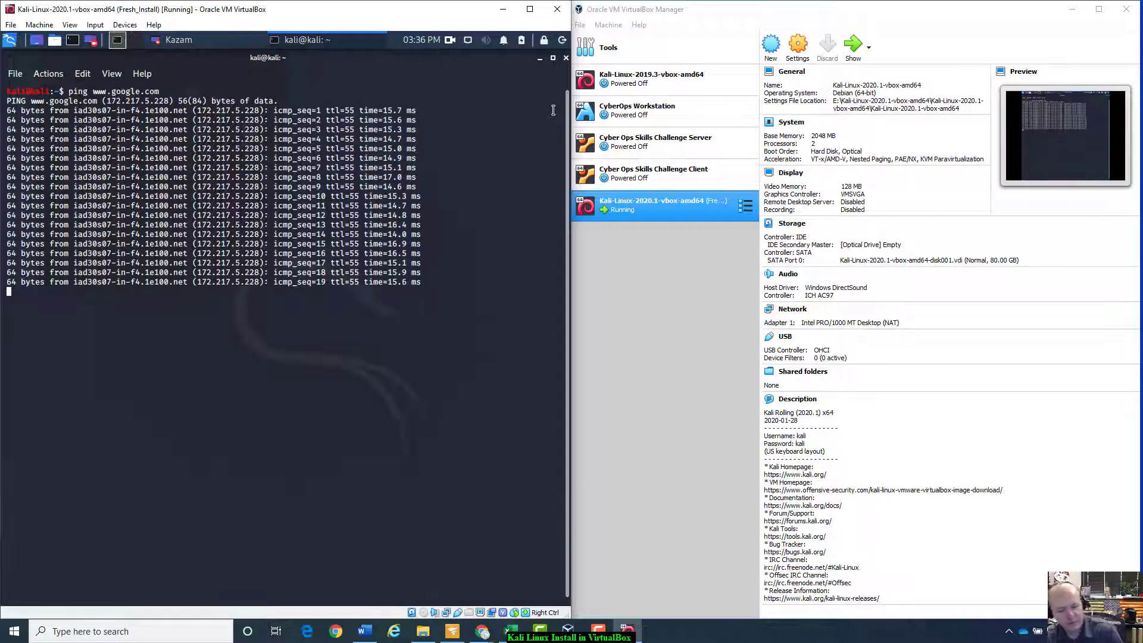
key(ctrl+c)
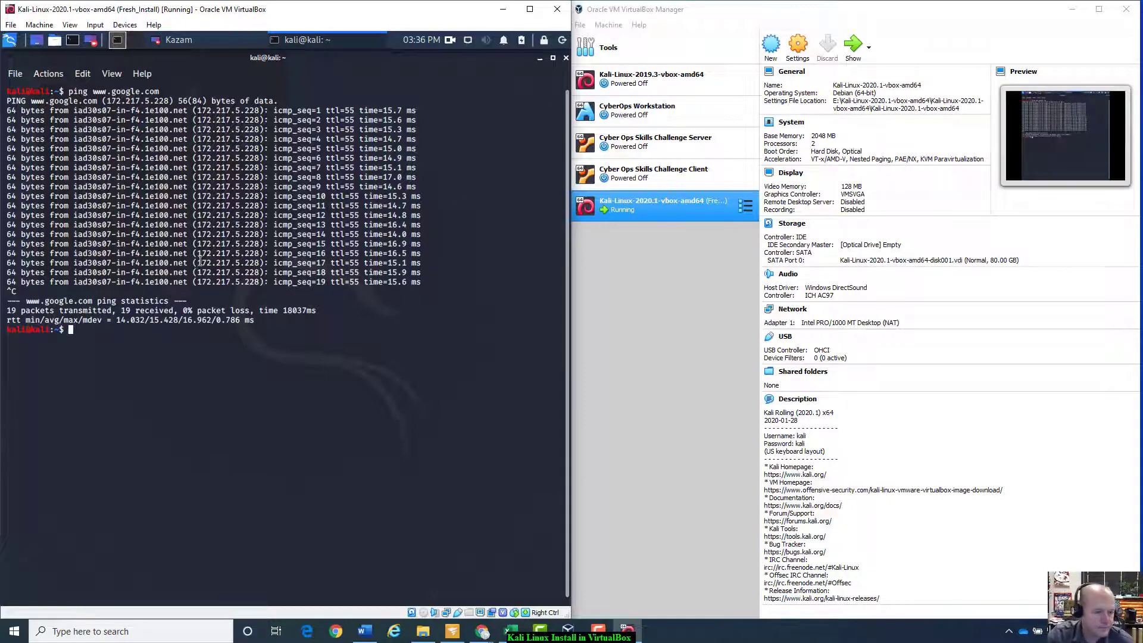